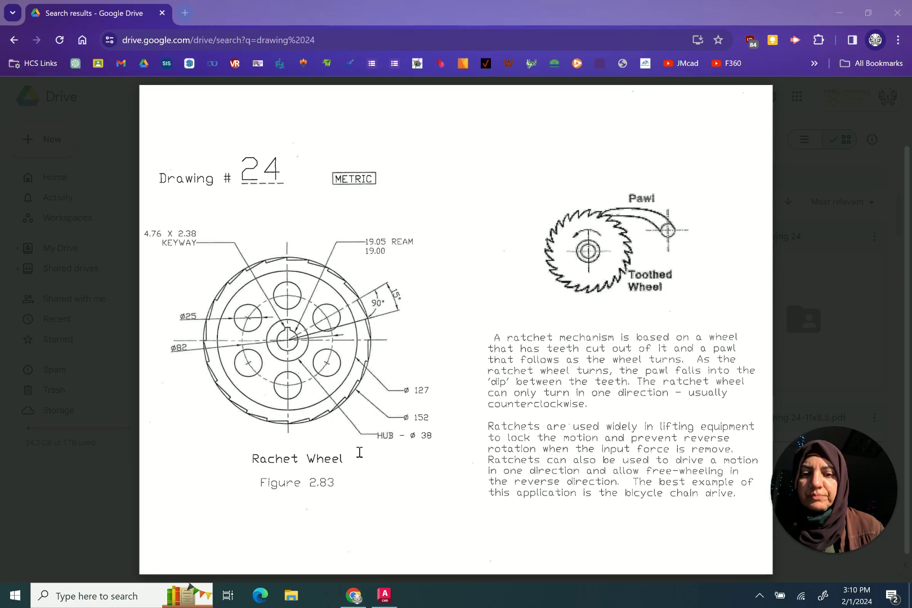
- Switch to model space and make Center the current layer
{"action": "key", "text": "alt+Tab"}
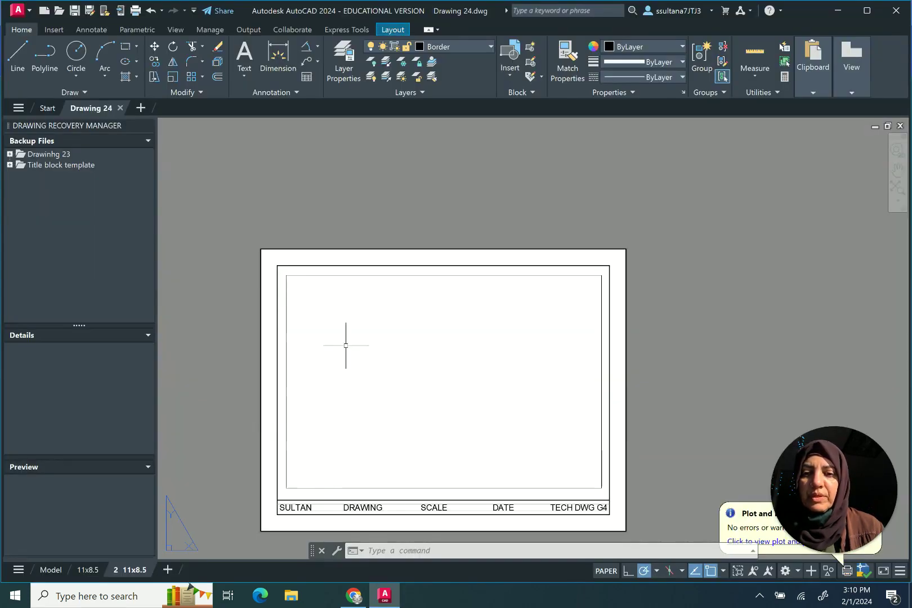
{"action": "mouse_move", "coordinate": [53, 574]}
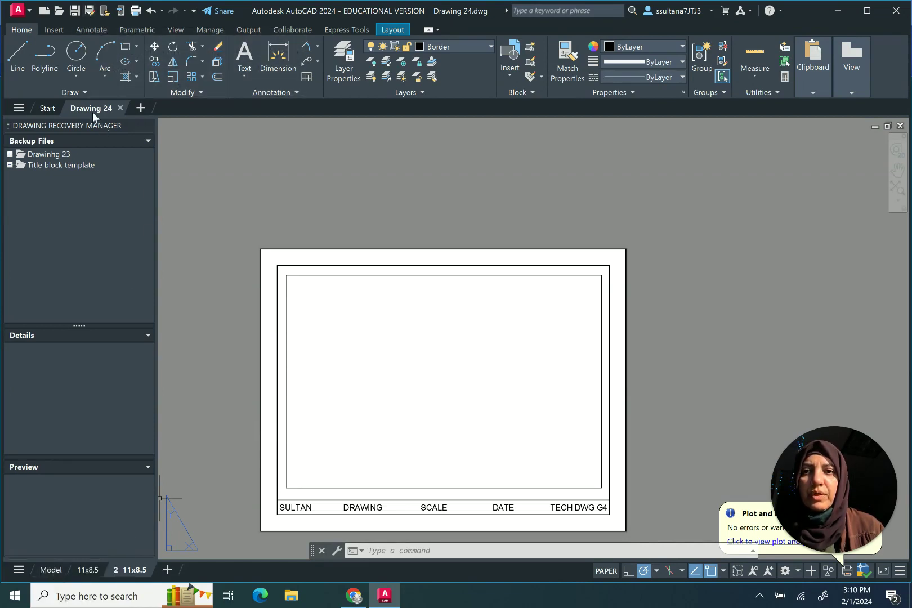
{"action": "left_click", "coordinate": [53, 571]}
{"action": "scroll", "coordinate": [203, 454], "scroll_direction": "down", "scroll_amount": 2}
{"action": "left_click", "coordinate": [467, 46]}
{"action": "left_click", "coordinate": [446, 107]}
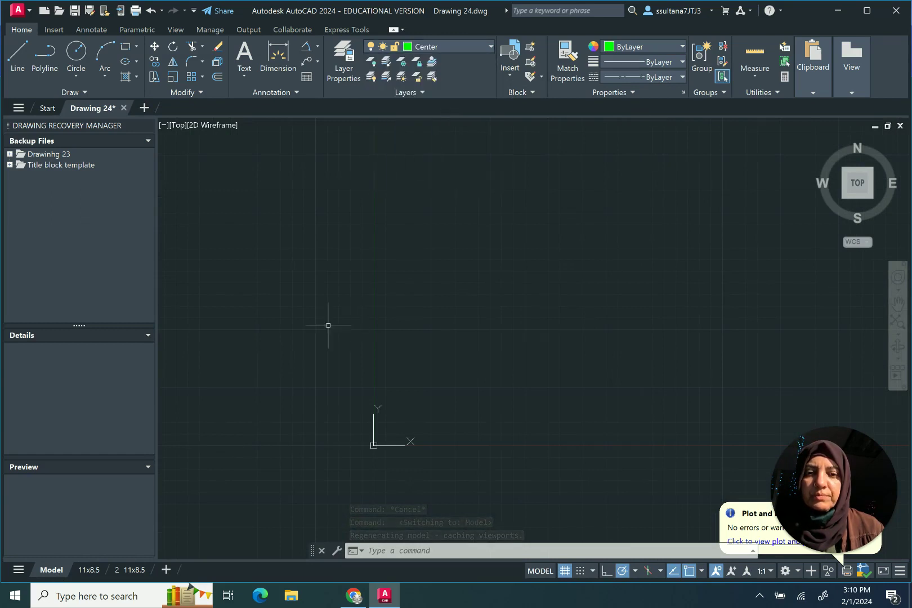
- Draw a 200-unit horizontal centre line starting at 200,200
{"action": "left_click", "coordinate": [17, 62]}
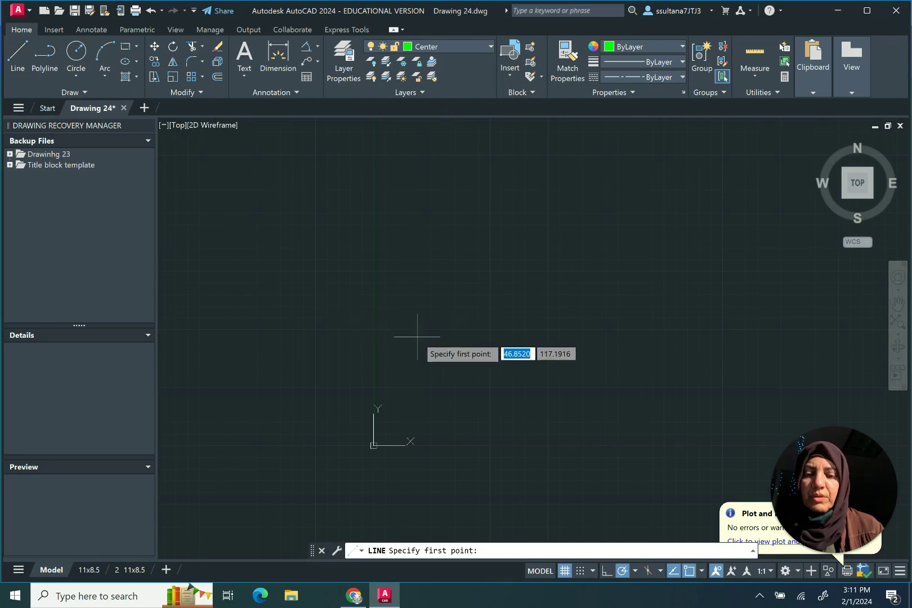
{"action": "type", "text": "200"}
{"action": "key", "text": "Tab"}
{"action": "type", "text": "20"}
{"action": "key", "text": "Return"}
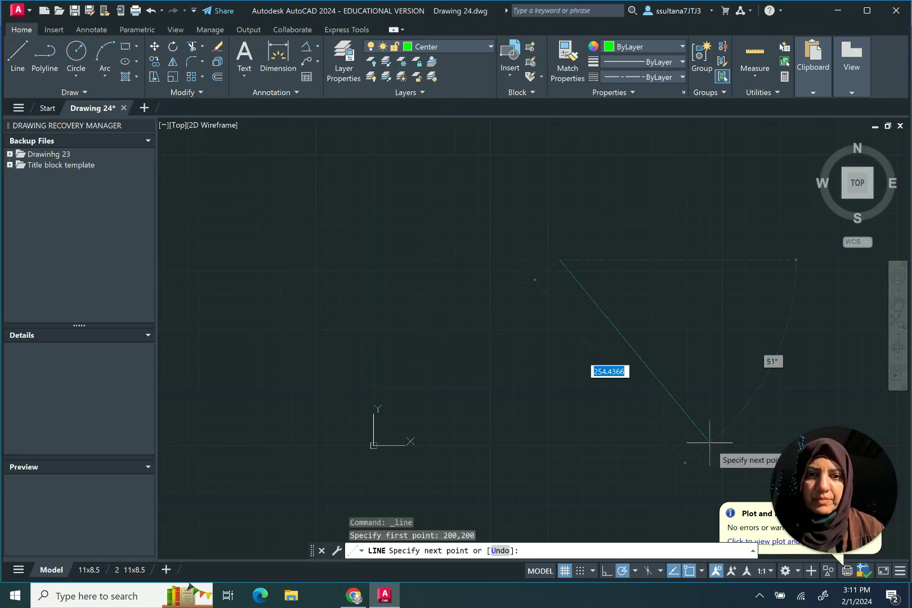
{"action": "scroll", "coordinate": [471, 297], "scroll_direction": "down", "scroll_amount": 2}
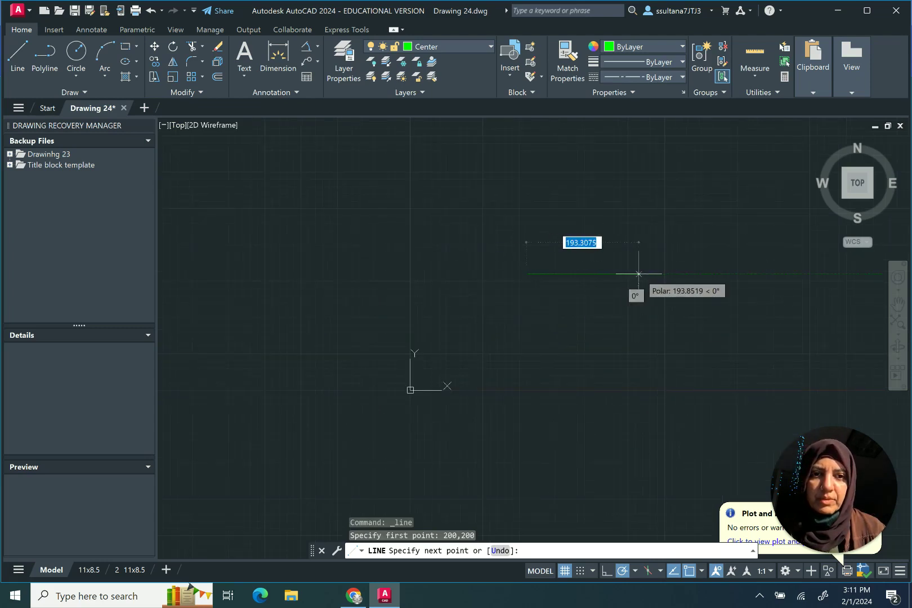
{"action": "type", "text": "200"}
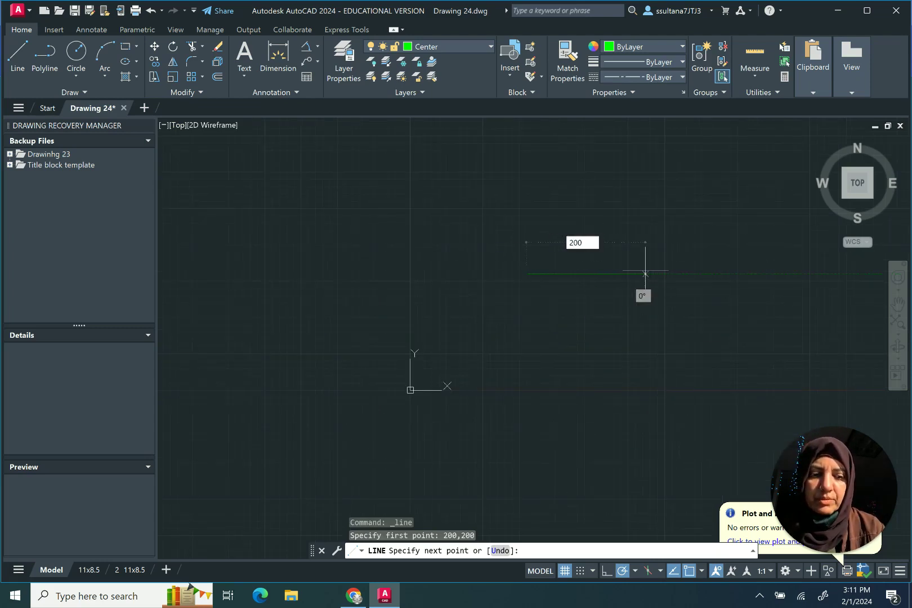
{"action": "key", "text": "Return"}
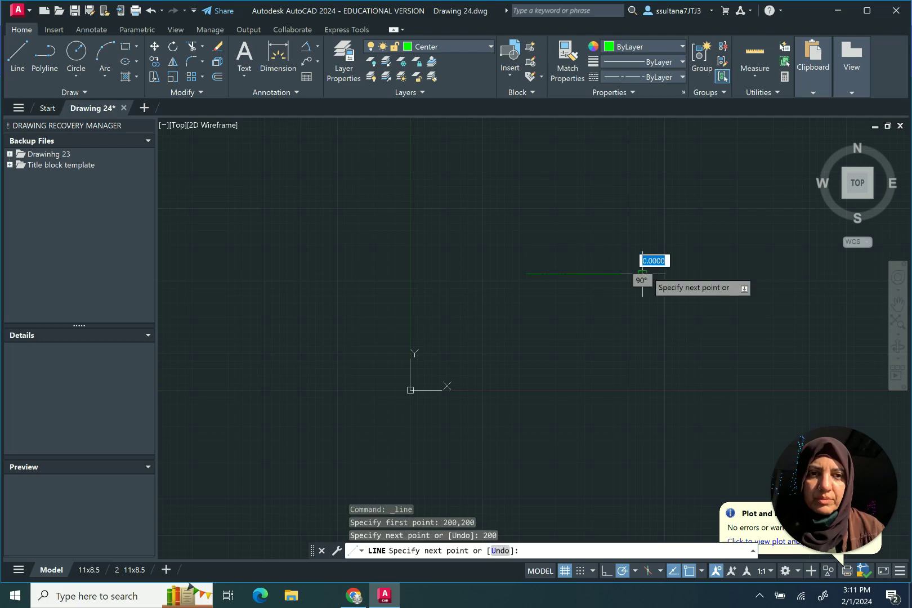
{"action": "key", "text": "Return"}
{"action": "scroll", "coordinate": [704, 256], "scroll_direction": "up", "scroll_amount": 4}
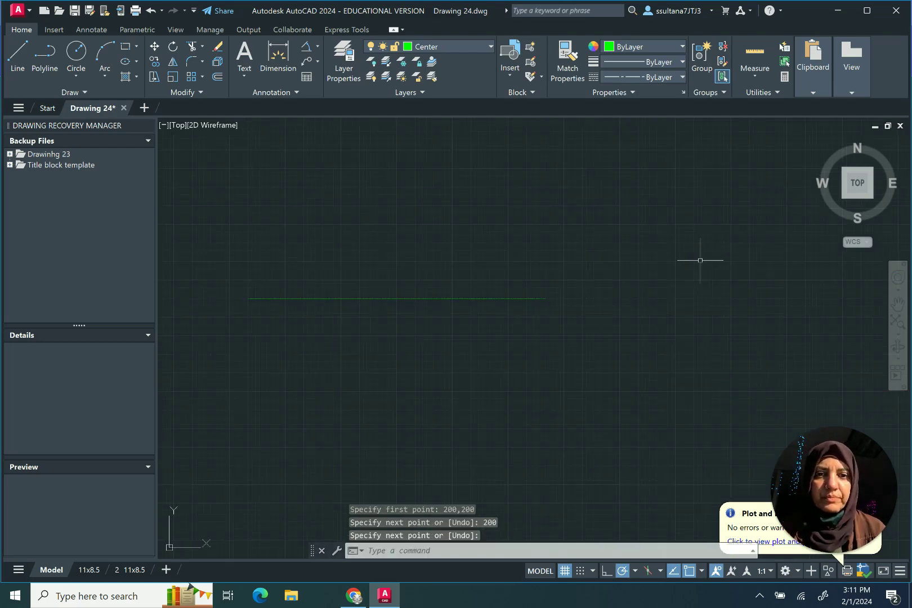
- Draw a 200-unit vertical centre line starting at 300,100
{"action": "left_click", "coordinate": [18, 62]}
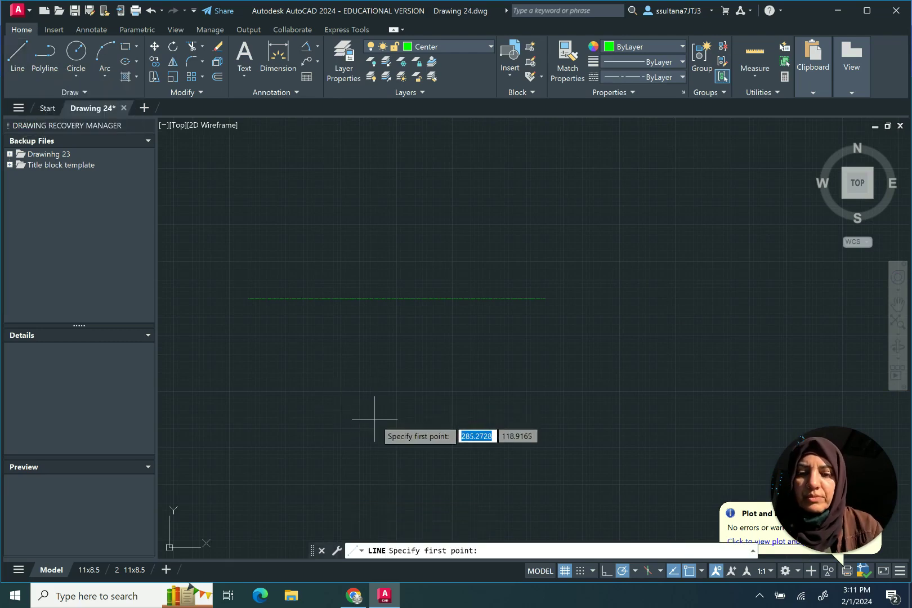
{"action": "type", "text": "300"}
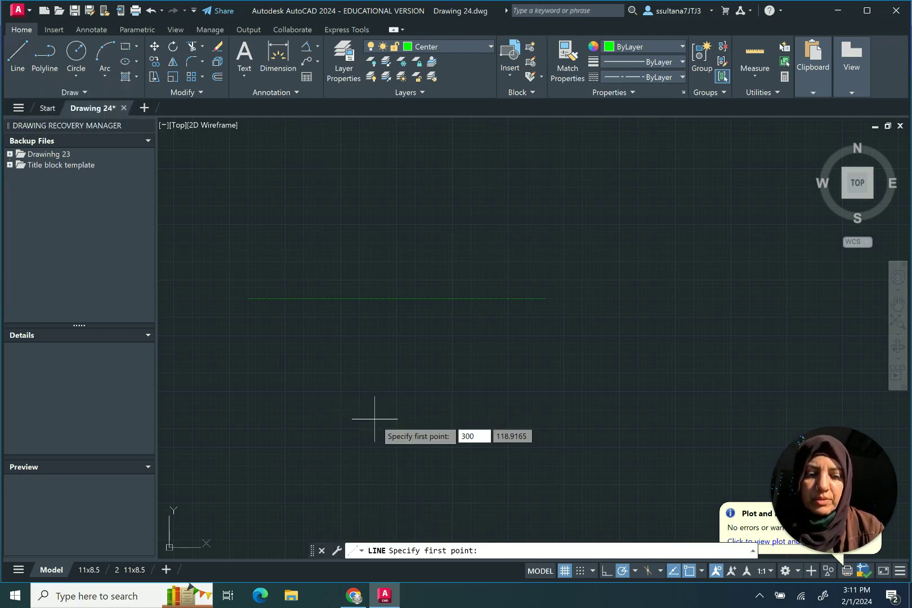
{"action": "key", "text": "Tab"}
{"action": "type", "text": "100"}
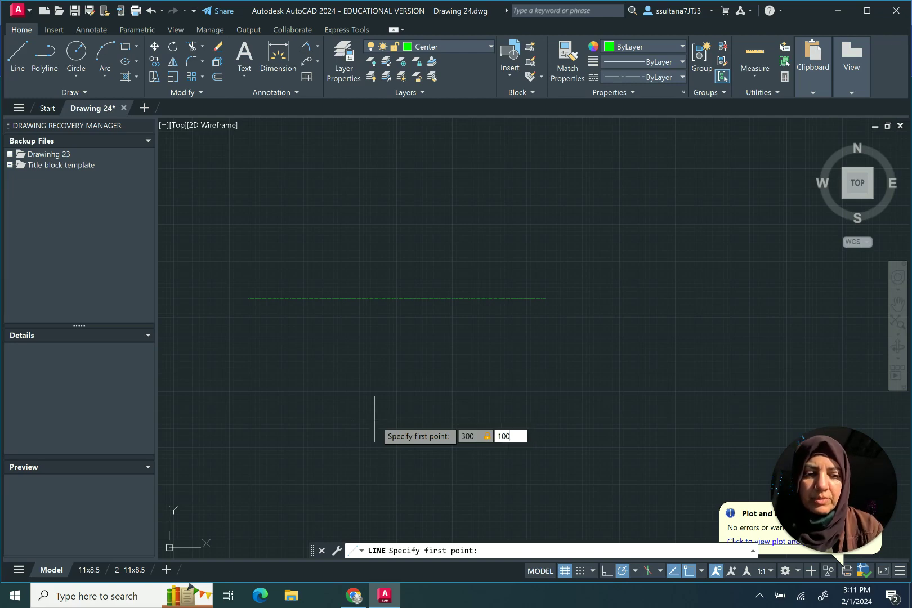
{"action": "key", "text": "Return"}
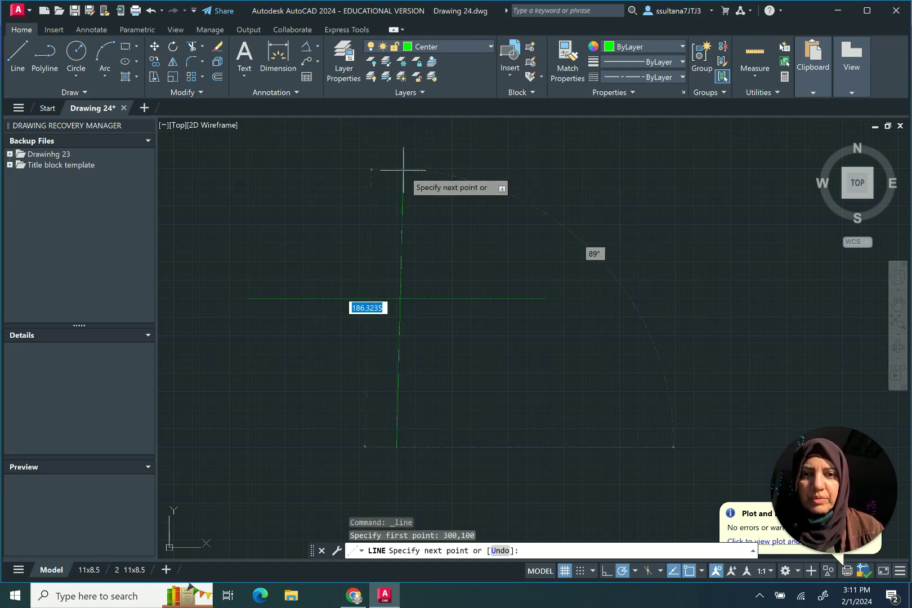
{"action": "type", "text": "200"}
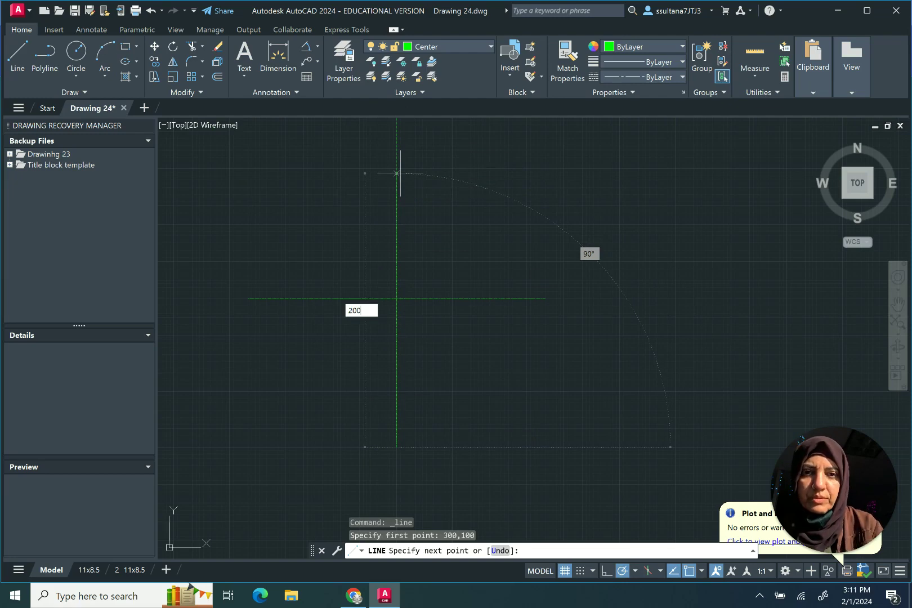
{"action": "key", "text": "Return"}
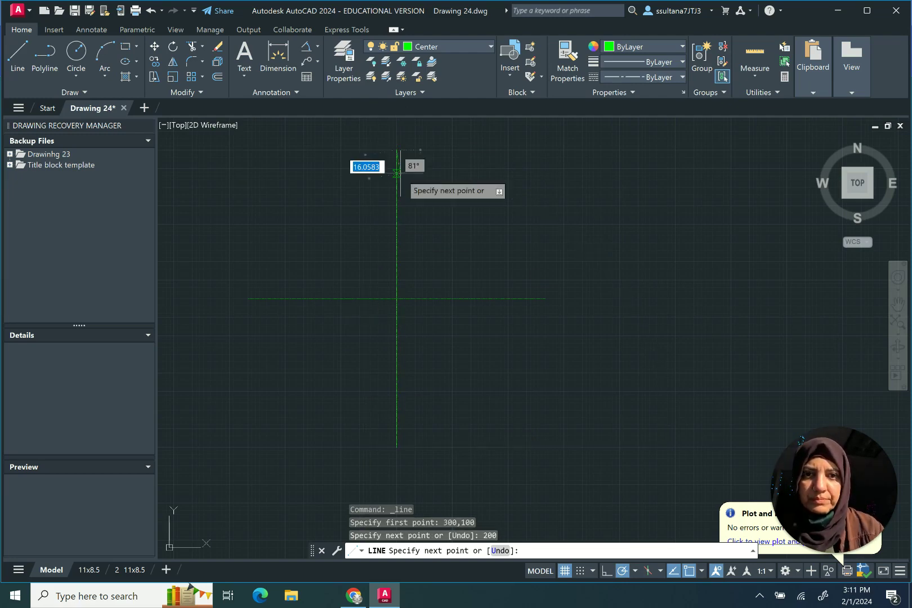
{"action": "key", "text": "Return"}
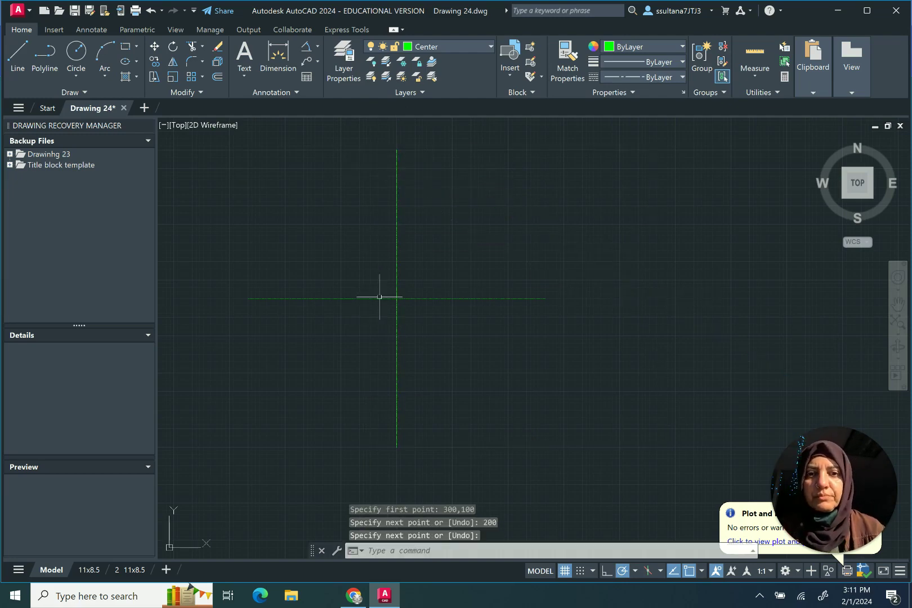
{"action": "scroll", "coordinate": [393, 299], "scroll_direction": "up", "scroll_amount": 2}
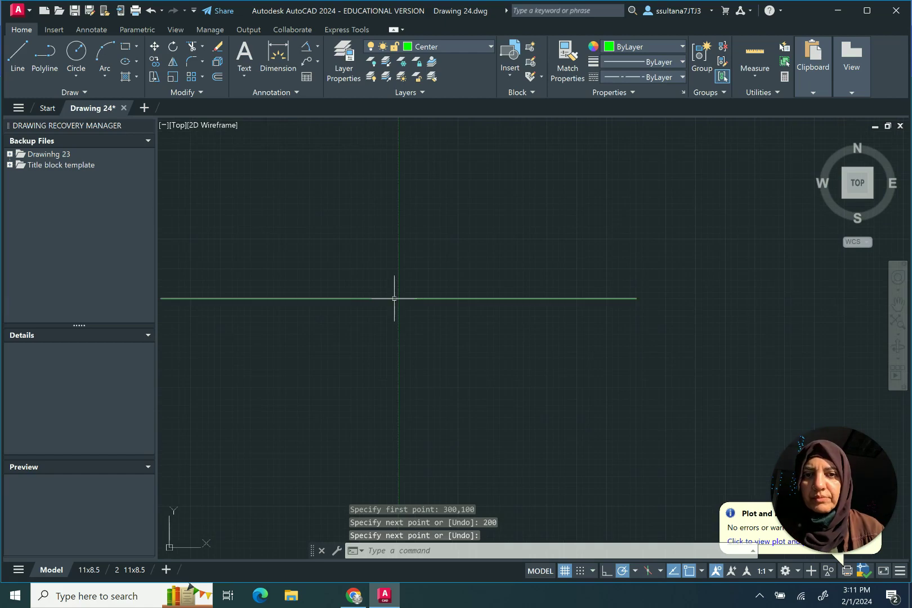
- On the Object layer, draw hub circles of diameter 19 and 38 at the centre-line crossing
{"action": "left_click", "coordinate": [450, 46]}
{"action": "left_click", "coordinate": [444, 183]}
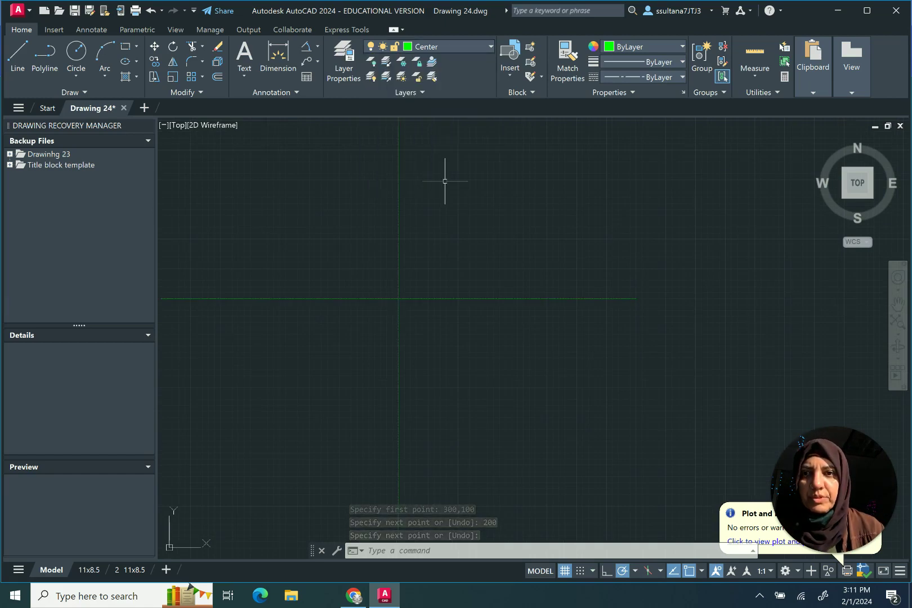
{"action": "left_click", "coordinate": [76, 76]}
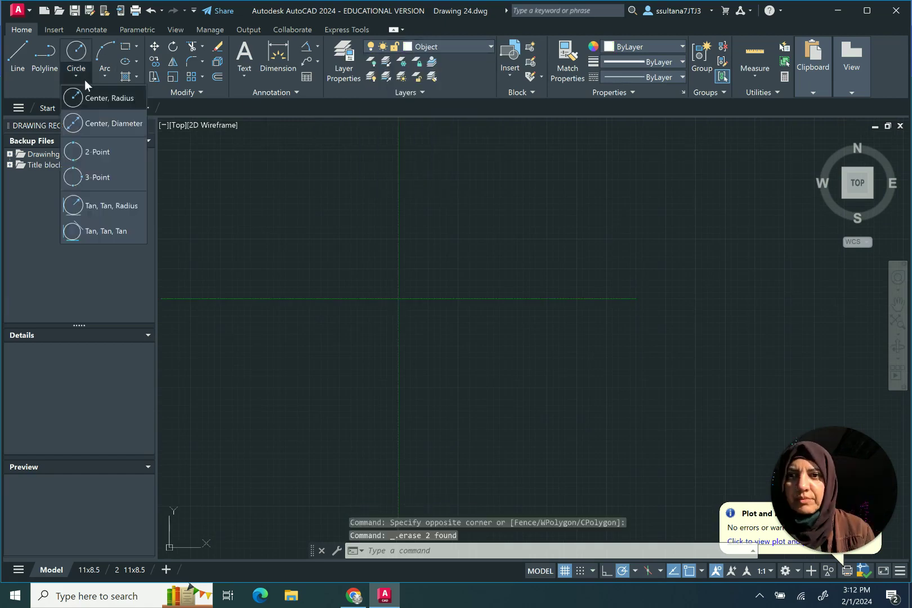
{"action": "left_click", "coordinate": [76, 96]}
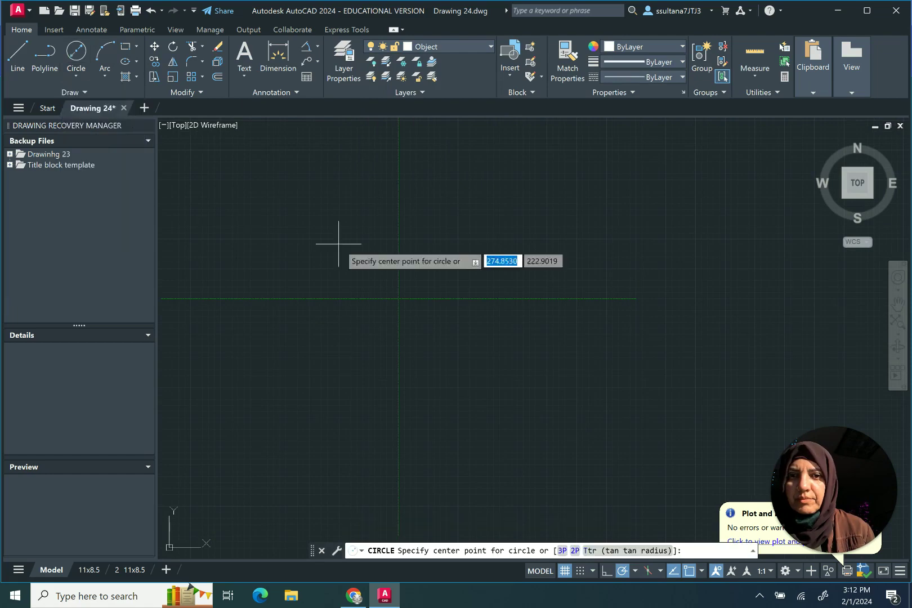
{"action": "left_click", "coordinate": [398, 299]}
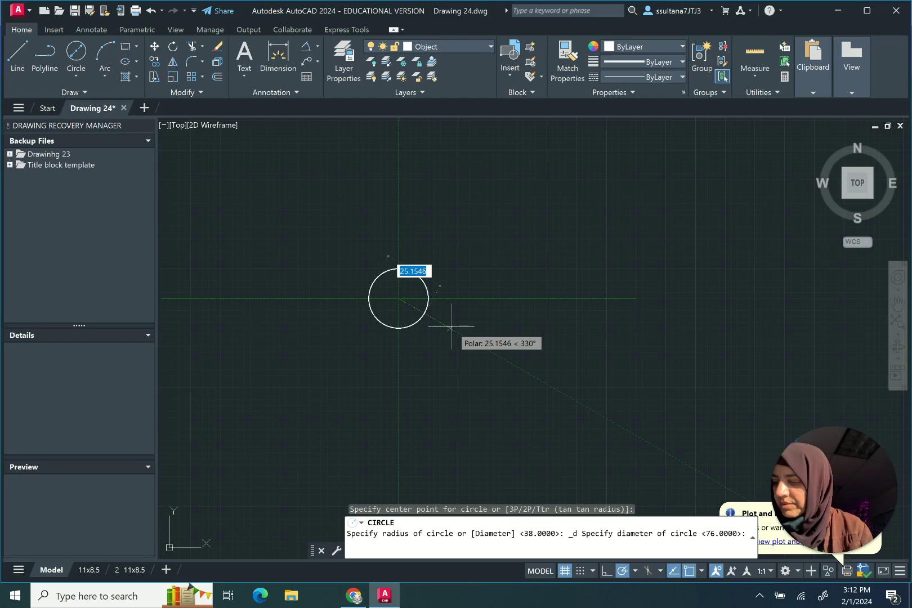
{"action": "type", "text": "19"}
{"action": "key", "text": "Return"}
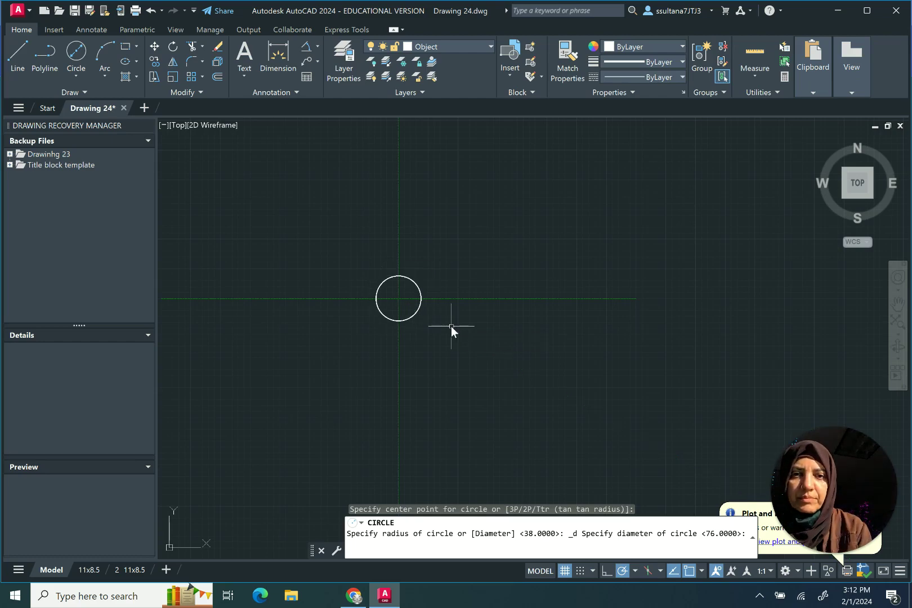
{"action": "left_click", "coordinate": [75, 58]}
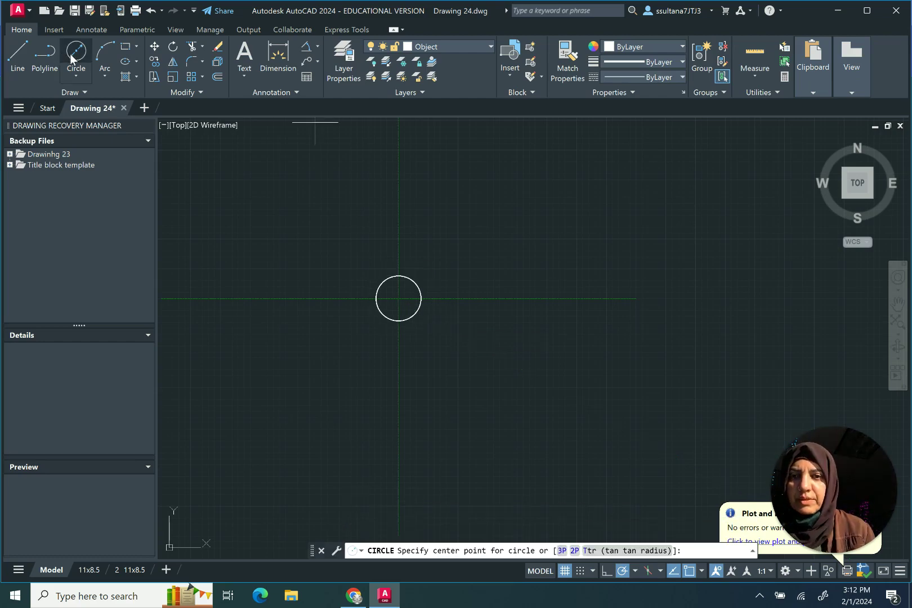
{"action": "left_click", "coordinate": [398, 298]}
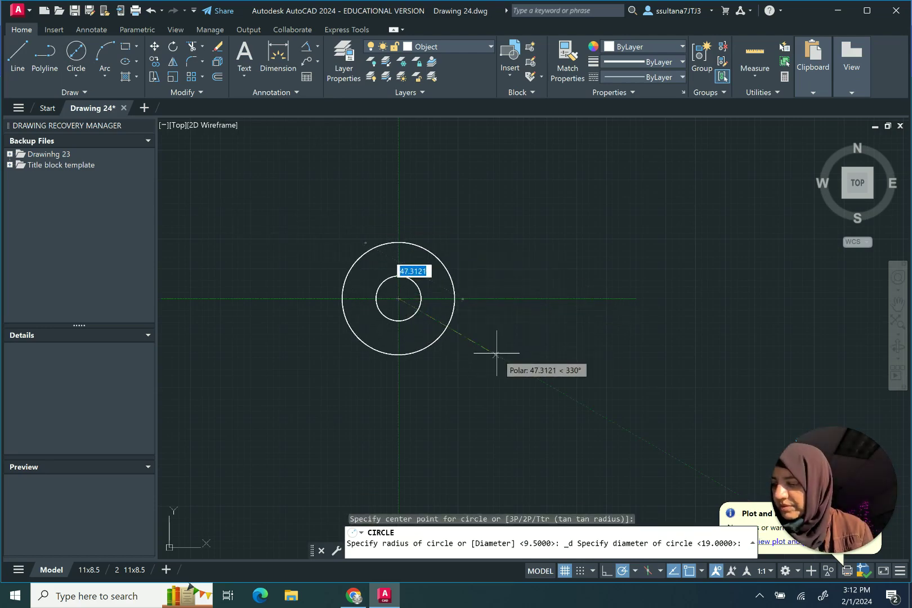
{"action": "type", "text": "38"}
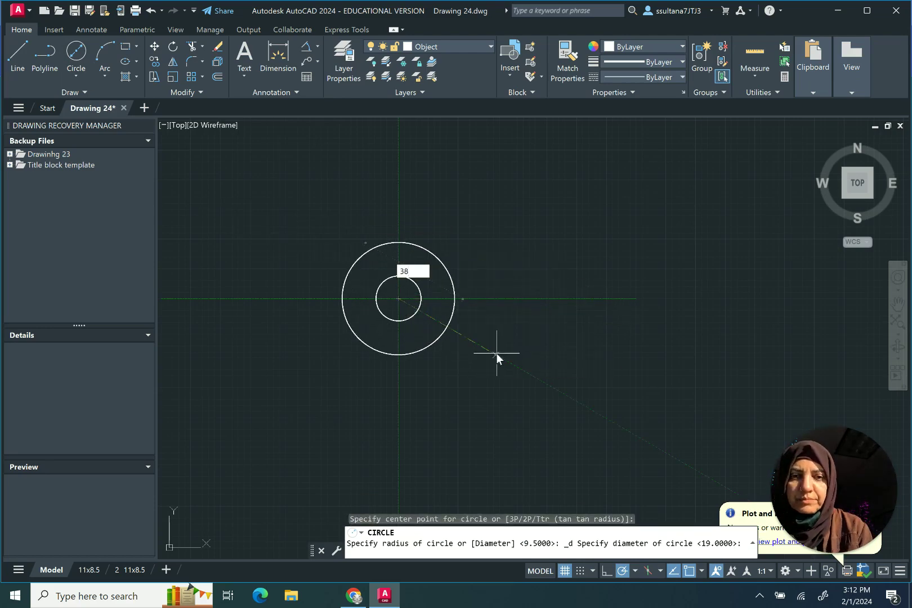
{"action": "key", "text": "Return"}
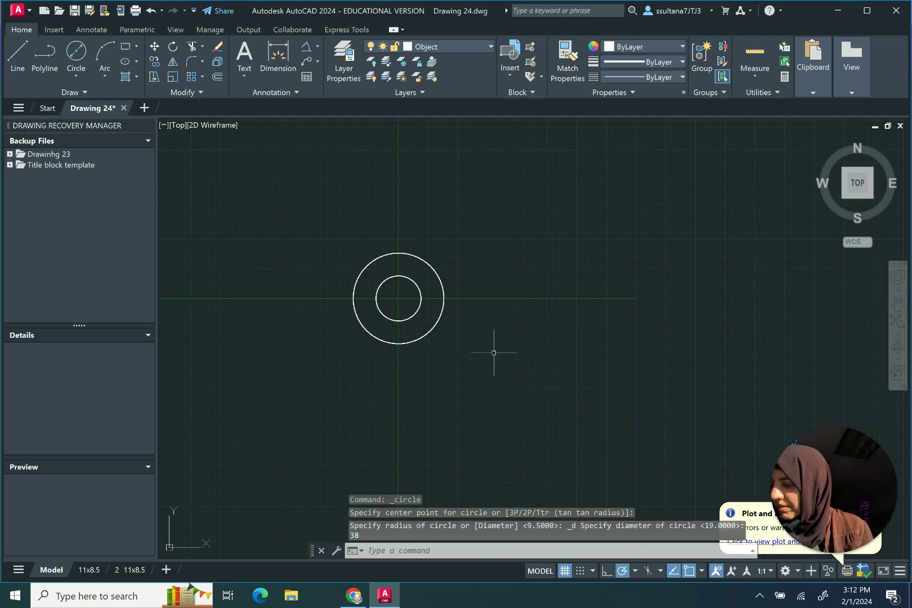
- Add concentric circles of diameter 82, 127 and 152 on the same centre
{"action": "left_click", "coordinate": [82, 56]}
{"action": "left_click", "coordinate": [398, 298]}
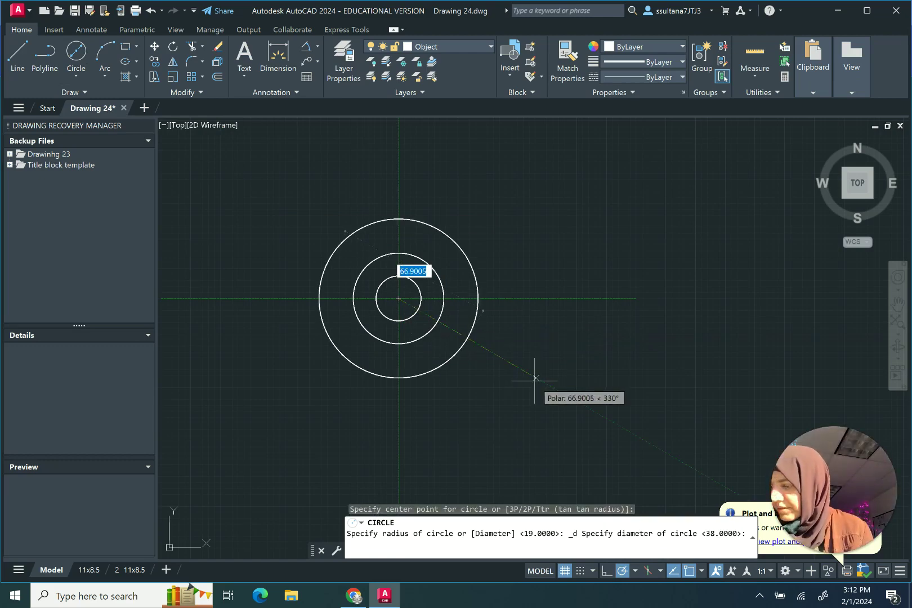
{"action": "type", "text": "82"}
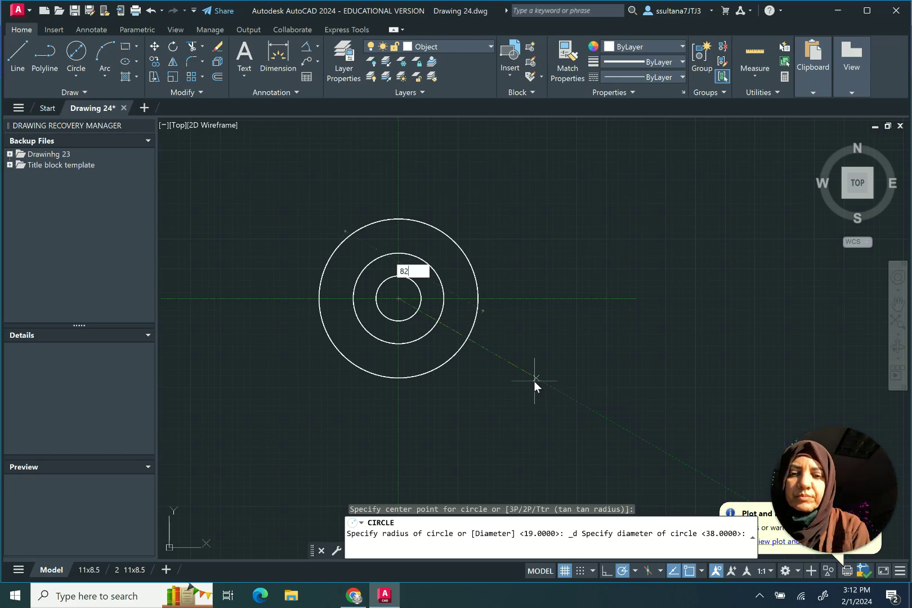
{"action": "key", "text": "Return"}
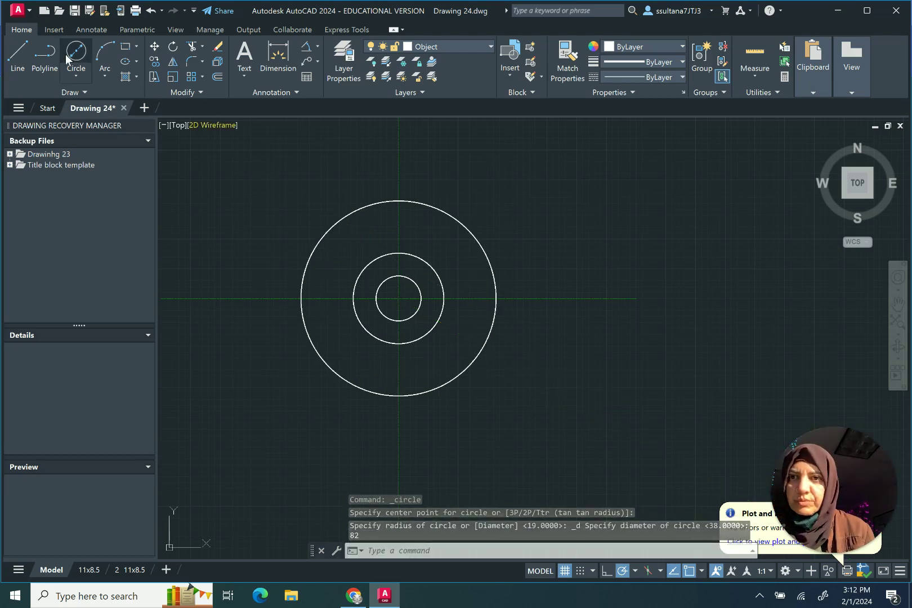
{"action": "left_click", "coordinate": [81, 75]}
{"action": "left_click", "coordinate": [399, 299]}
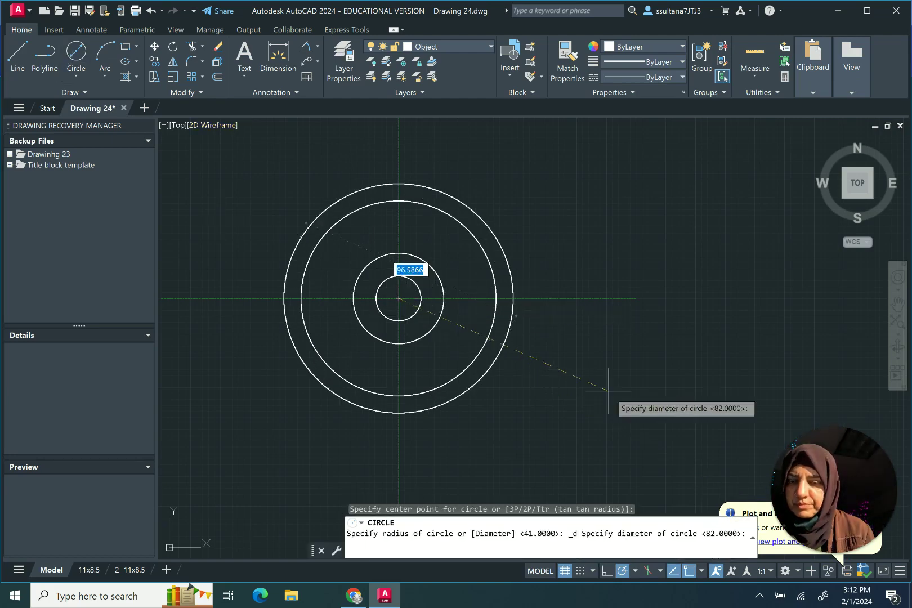
{"action": "type", "text": "127"}
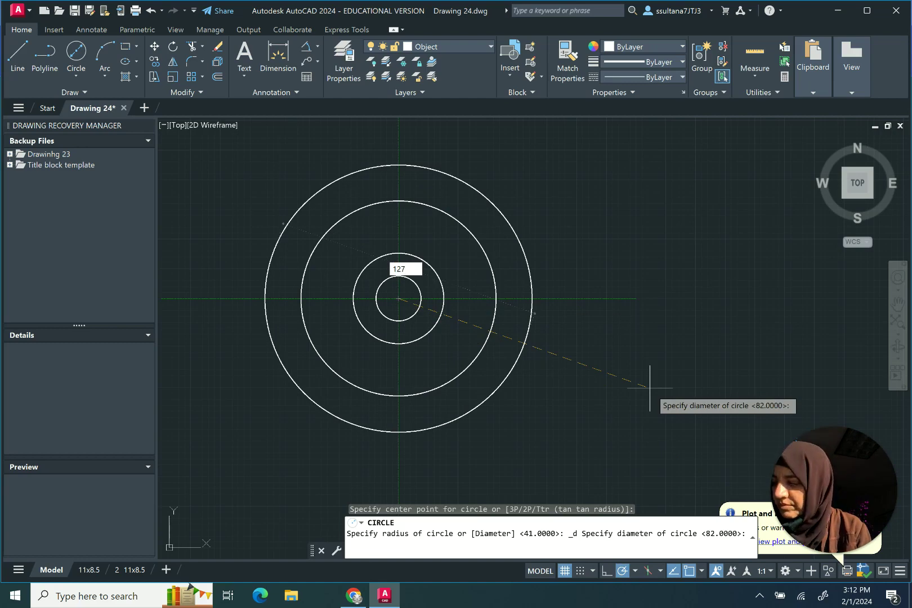
{"action": "key", "text": "Return"}
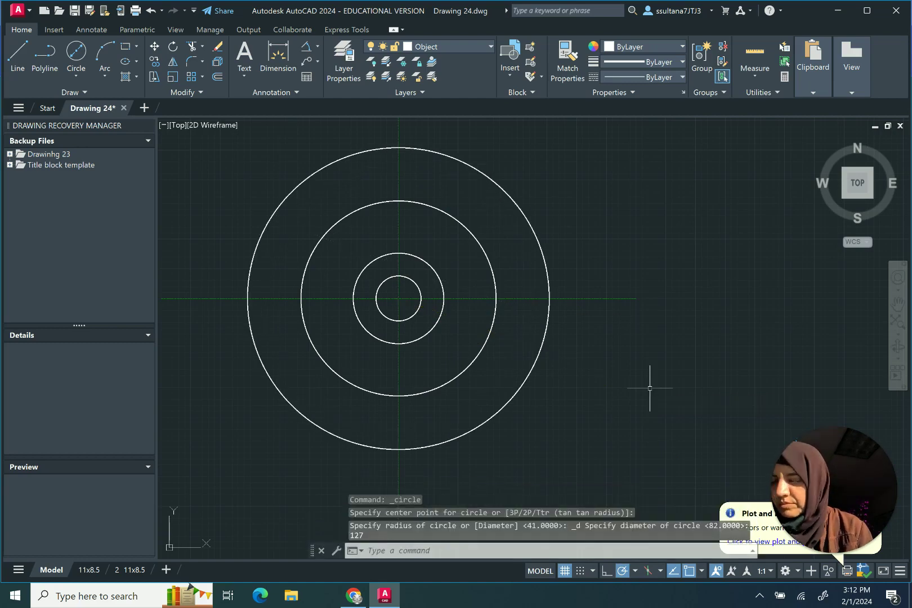
{"action": "left_click", "coordinate": [70, 57]}
{"action": "left_click", "coordinate": [398, 299]}
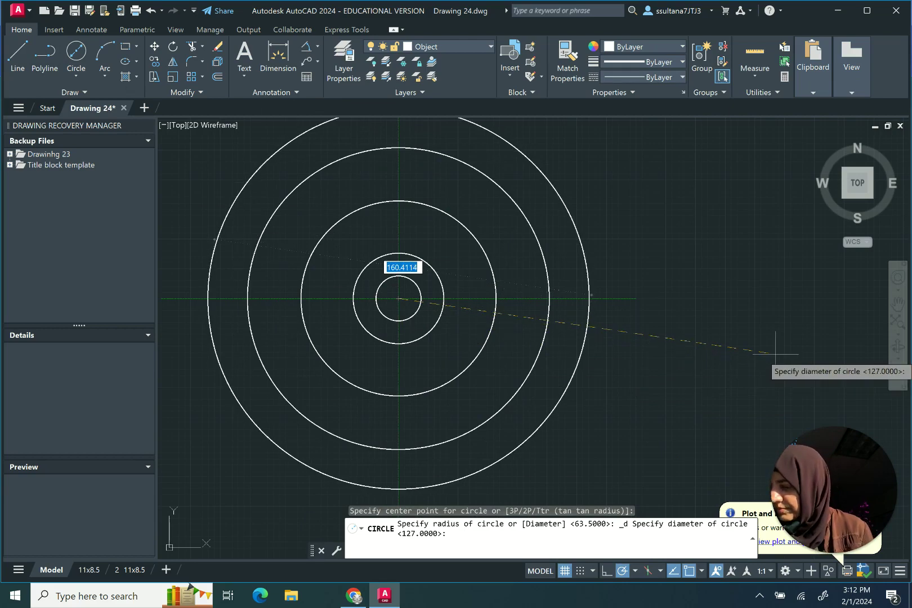
{"action": "type", "text": "15"}
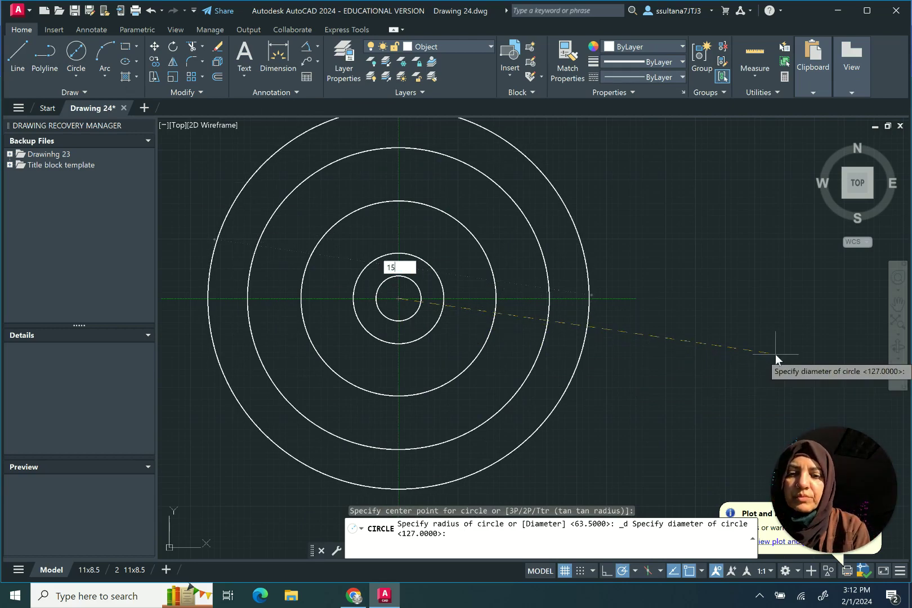
{"action": "type", "text": "2"}
{"action": "key", "text": "Return"}
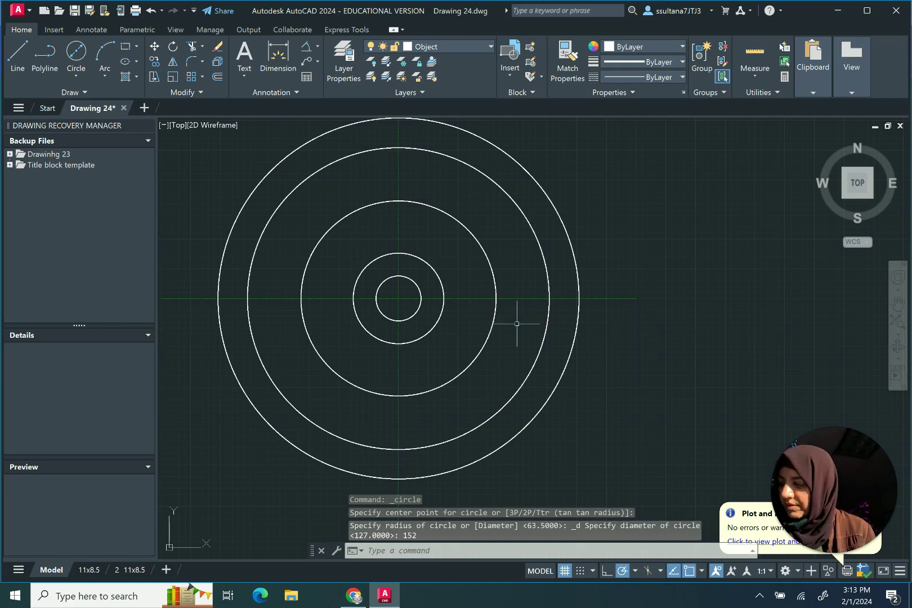
- Move the 82-diameter circle onto the Center layer
{"action": "left_click", "coordinate": [490, 336]}
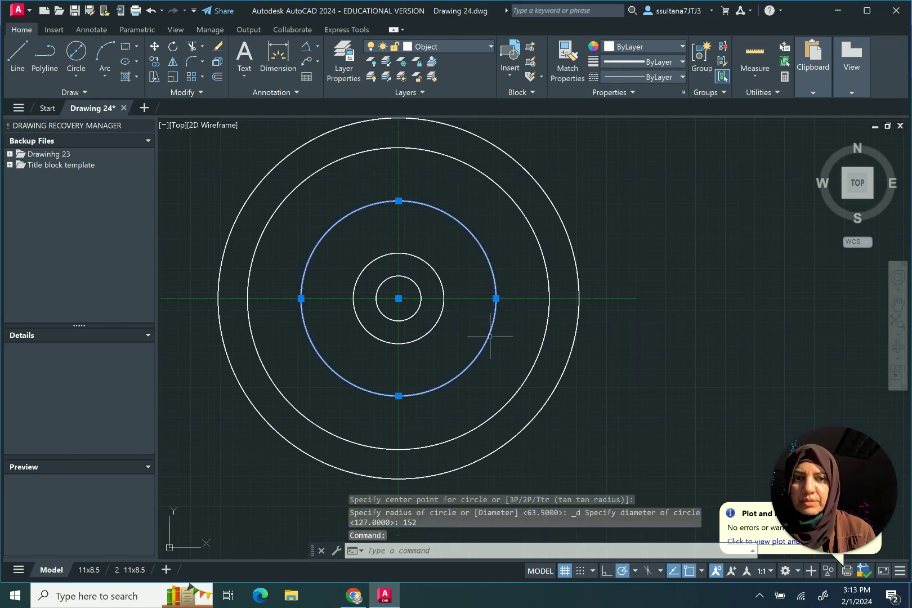
{"action": "left_click", "coordinate": [461, 46]}
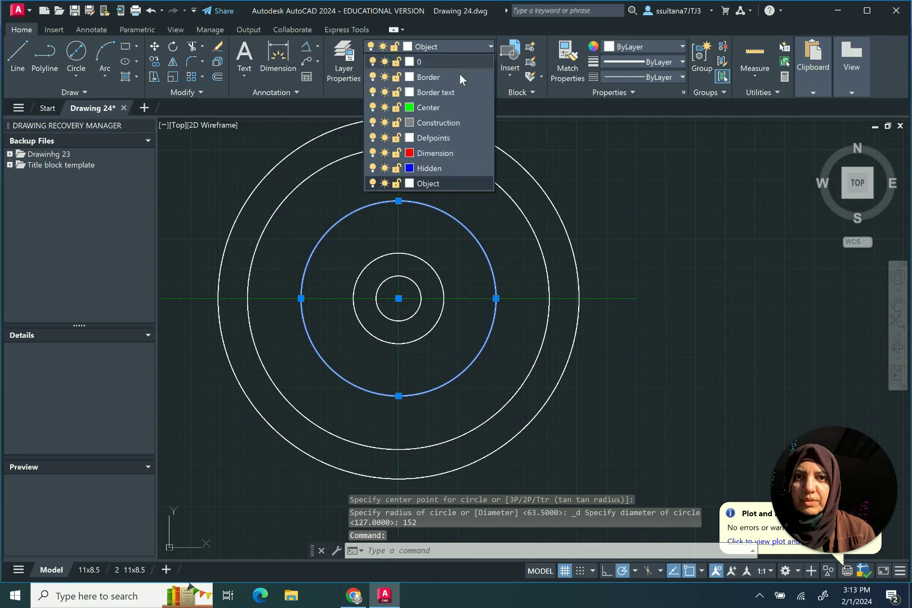
{"action": "left_click", "coordinate": [454, 107]}
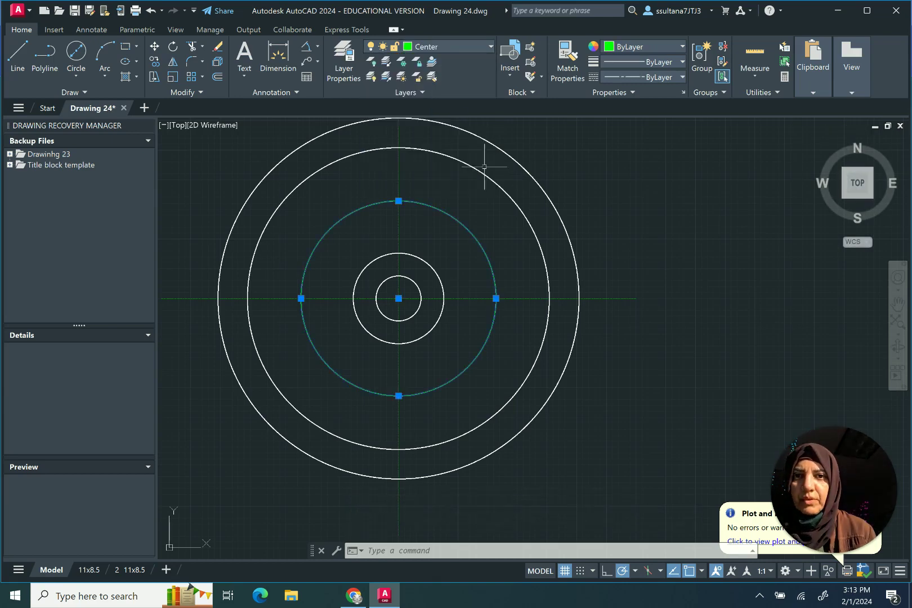
- Draw a 25-diameter hole centred on the 82 circle's top point
{"action": "mouse_move", "coordinate": [399, 201]}
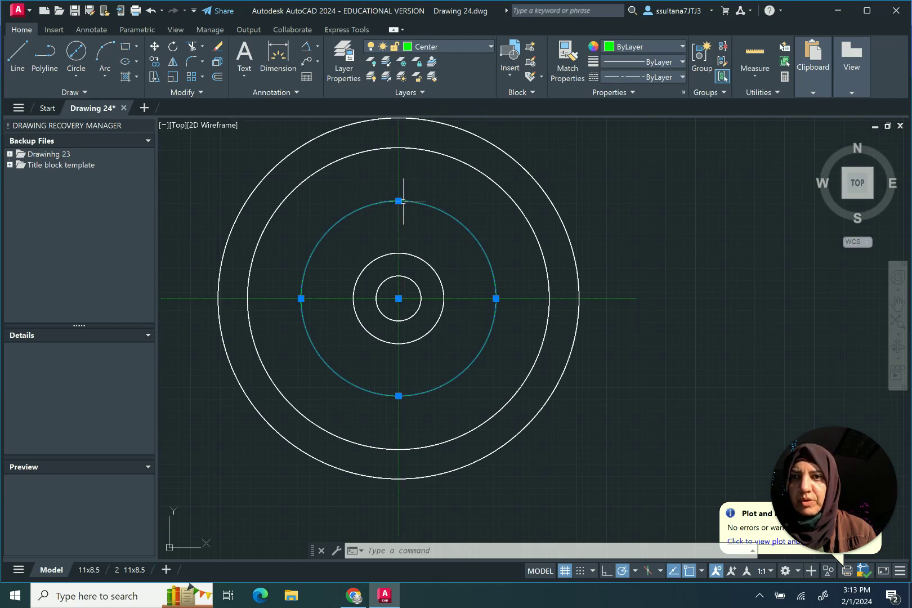
{"action": "key", "text": "Escape"}
{"action": "left_click", "coordinate": [75, 54]}
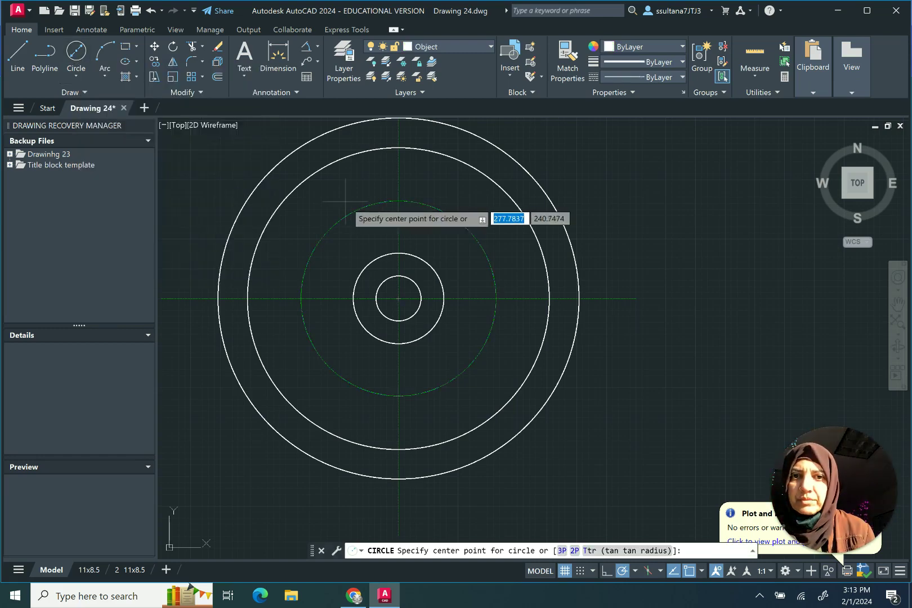
{"action": "left_click", "coordinate": [399, 201]}
{"action": "type", "text": "25"}
{"action": "key", "text": "Return"}
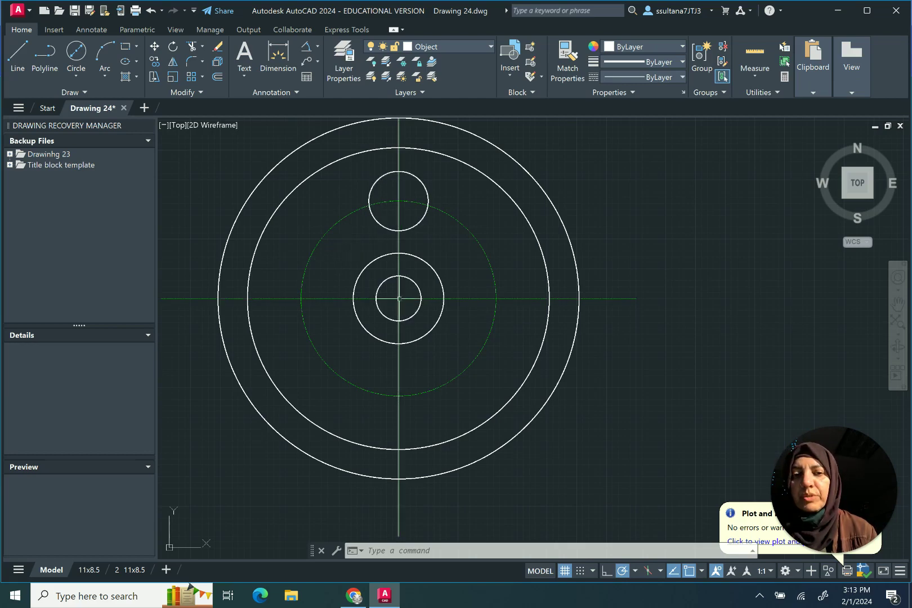
- Polar-array the 25-diameter hole six times around the wheel centre, then show the reference PDF
{"action": "left_click", "coordinate": [201, 78]}
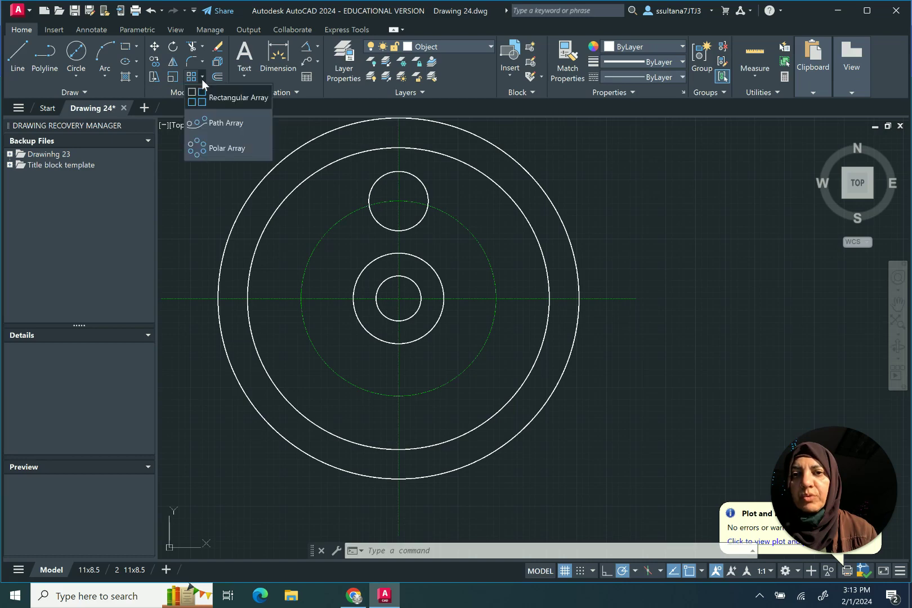
{"action": "left_click", "coordinate": [197, 150]}
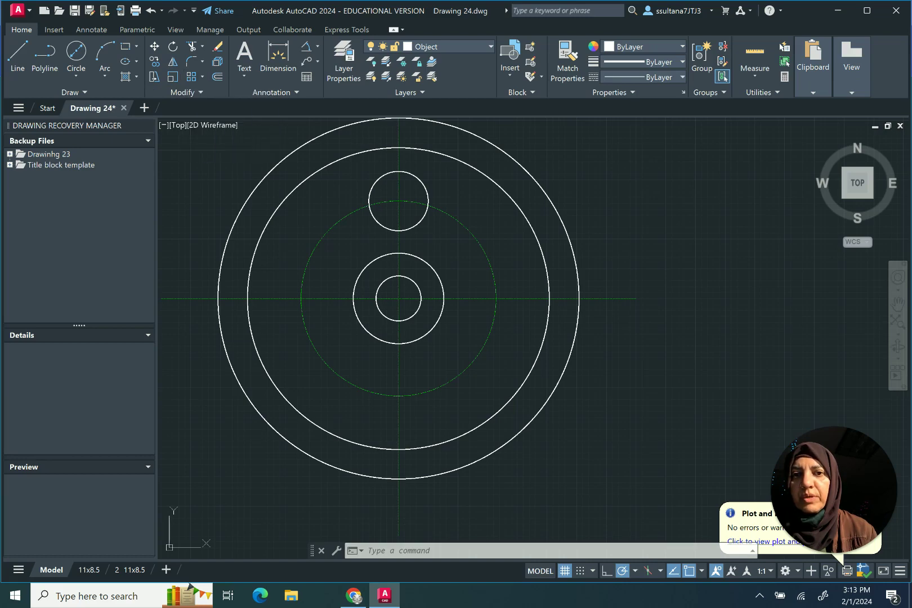
{"action": "left_click", "coordinate": [392, 231]}
{"action": "key", "text": "Return"}
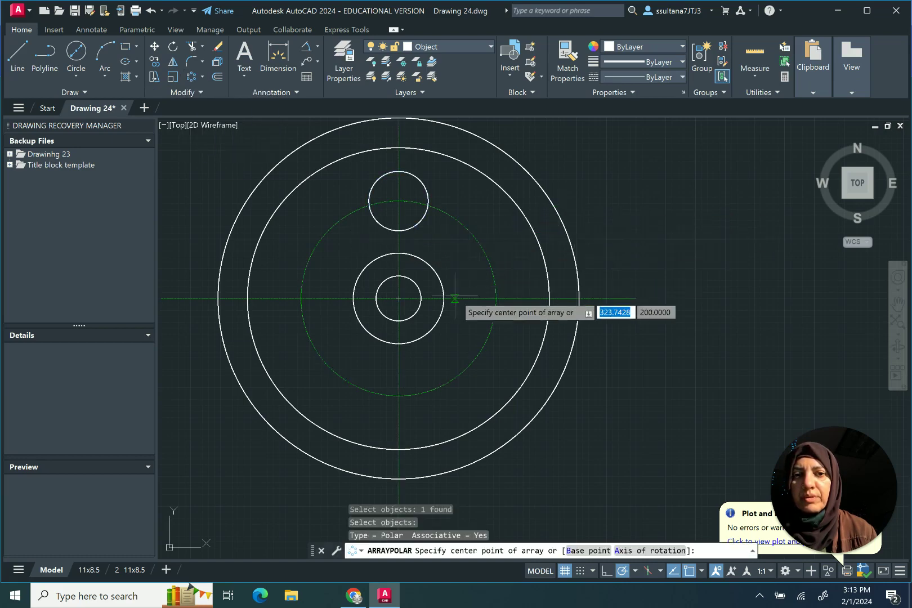
{"action": "left_click", "coordinate": [399, 298]}
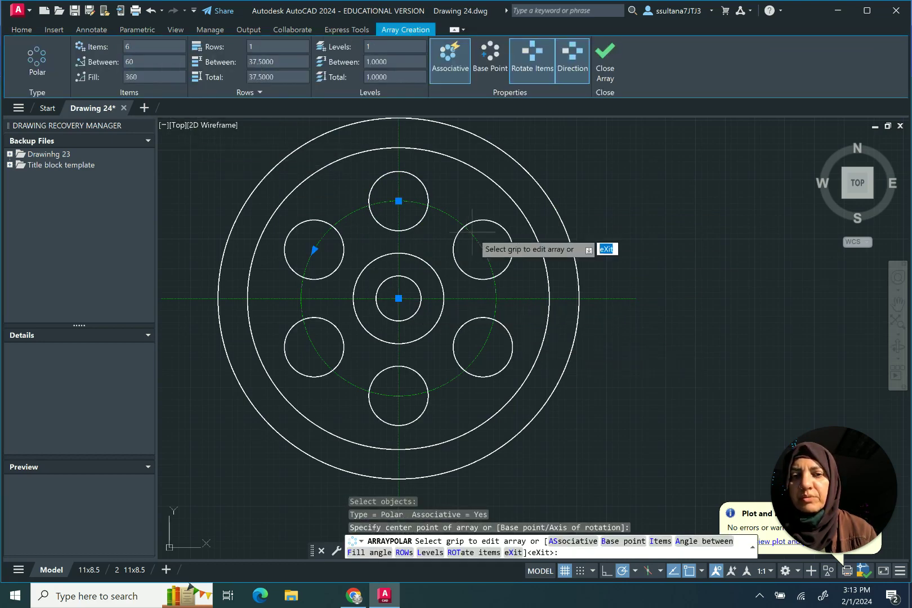
{"action": "key", "text": "Return"}
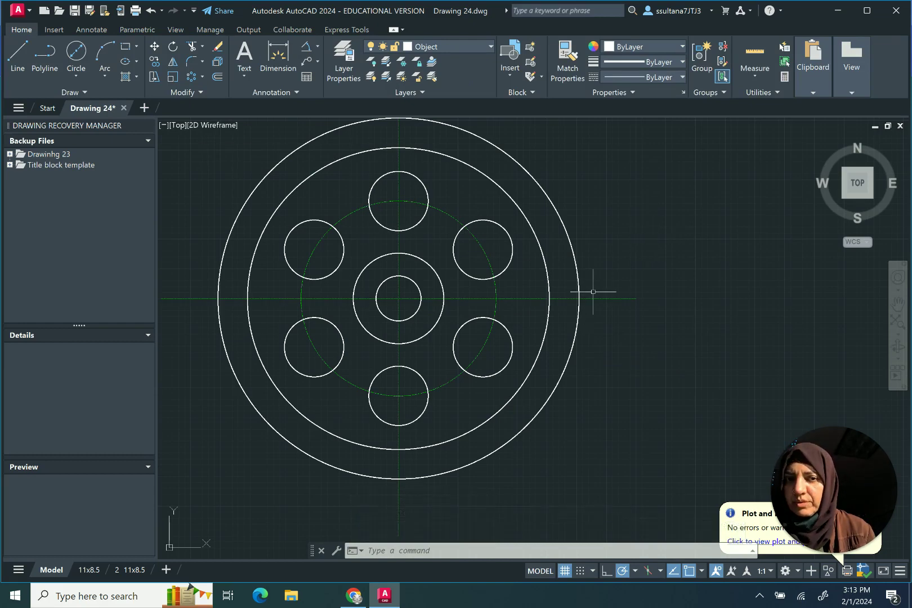
{"action": "scroll", "coordinate": [593, 292], "scroll_direction": "up", "scroll_amount": 2}
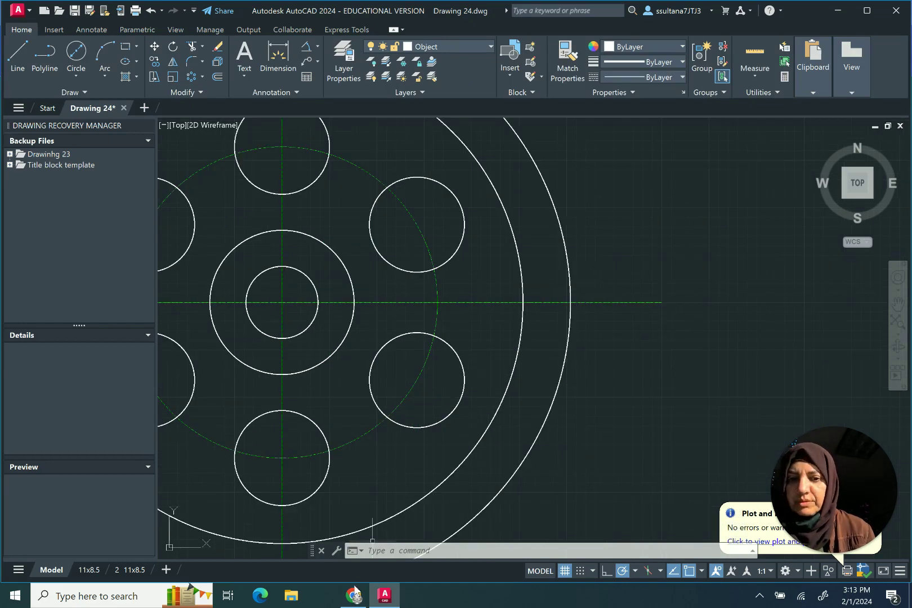
{"action": "left_click", "coordinate": [354, 595]}
- Zoom into the Drawing 24 reference PDF, then return to AutoCAD
{"action": "scroll", "coordinate": [366, 316], "scroll_direction": "up", "scroll_amount": 1}
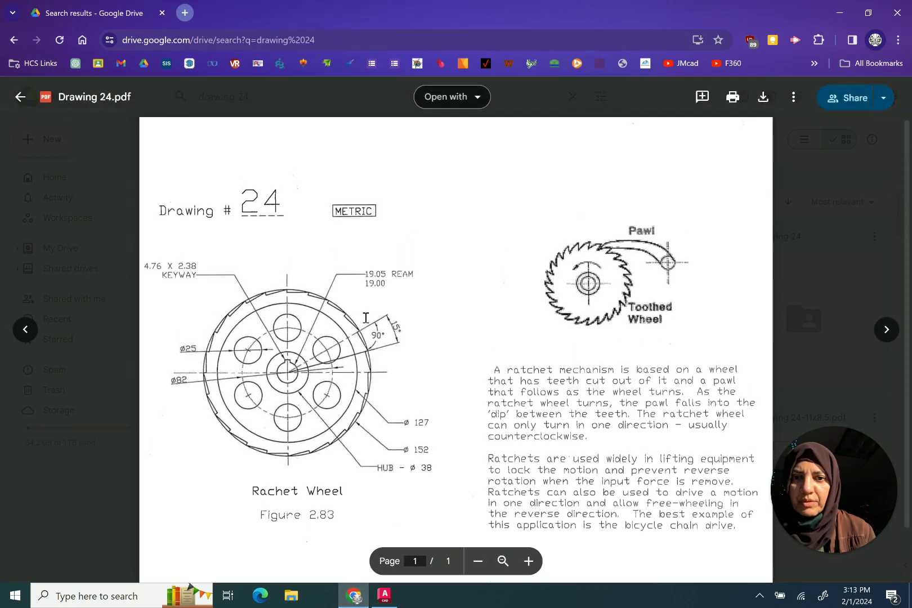
{"action": "left_click", "coordinate": [528, 561]}
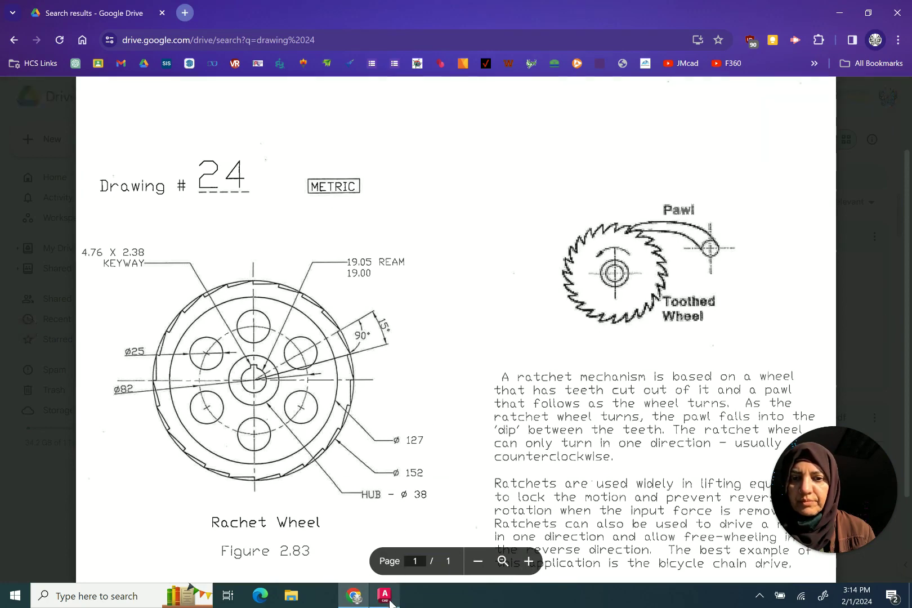
{"action": "mouse_move", "coordinate": [389, 600]}
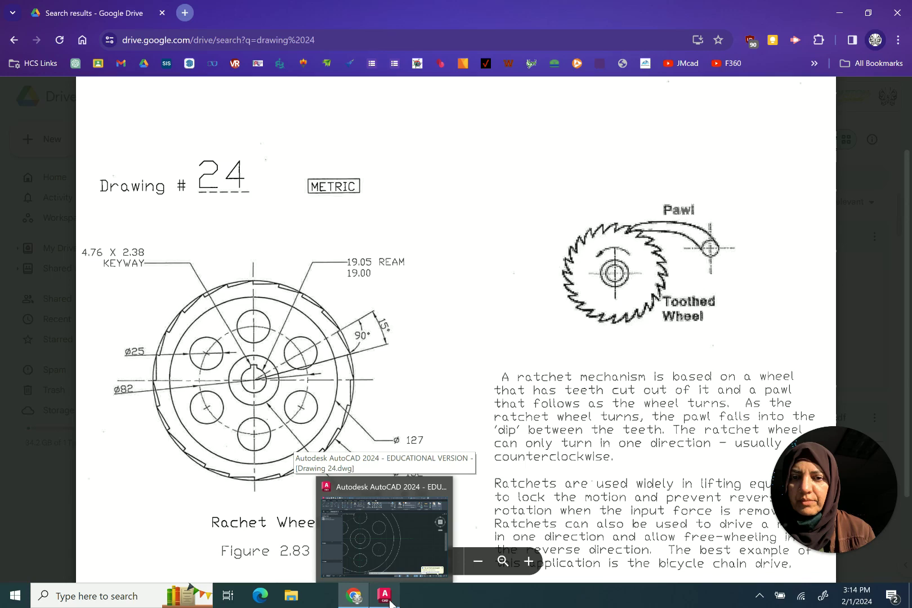
{"action": "left_click", "coordinate": [389, 599]}
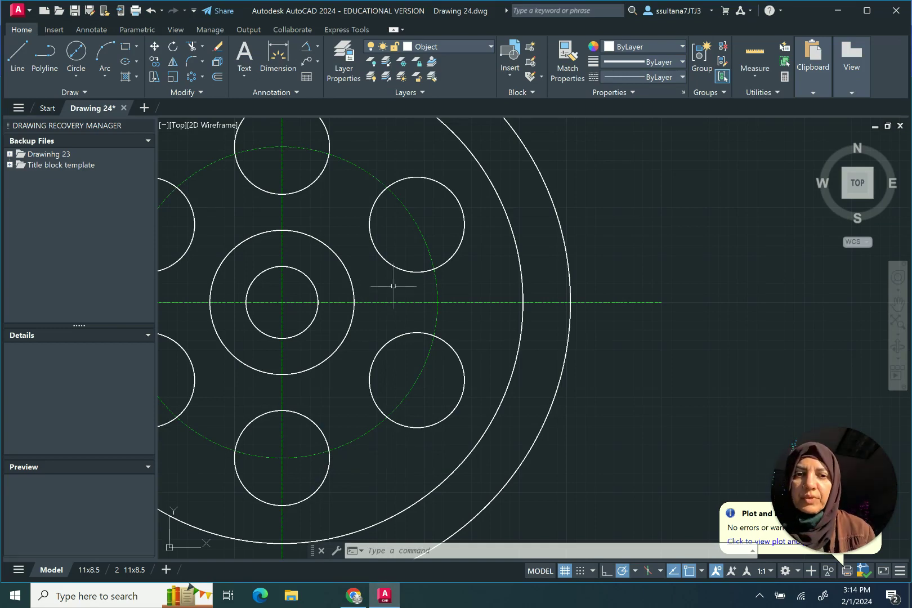
- Set polar tracking to 15° increments and make Center the current layer
{"action": "left_click", "coordinate": [636, 571]}
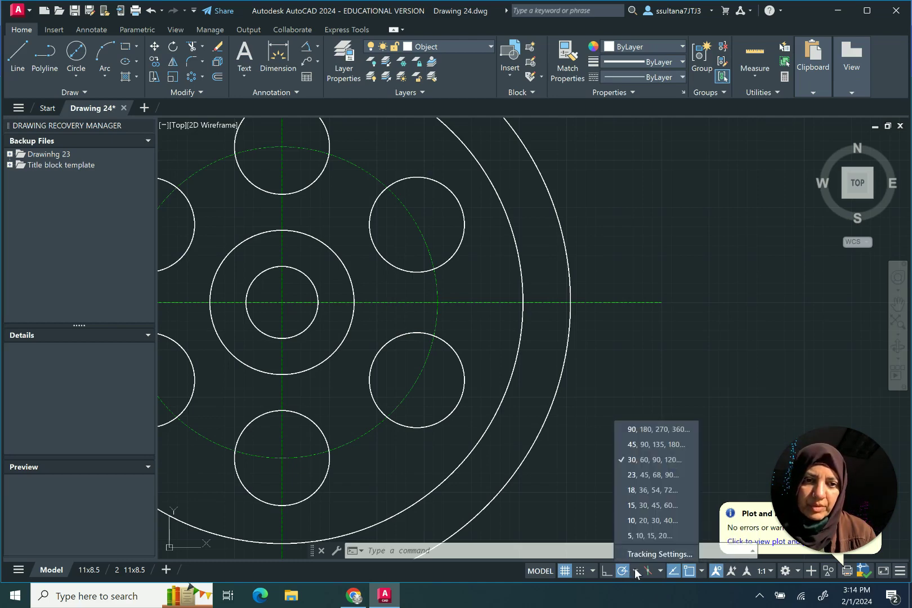
{"action": "left_click", "coordinate": [632, 507]}
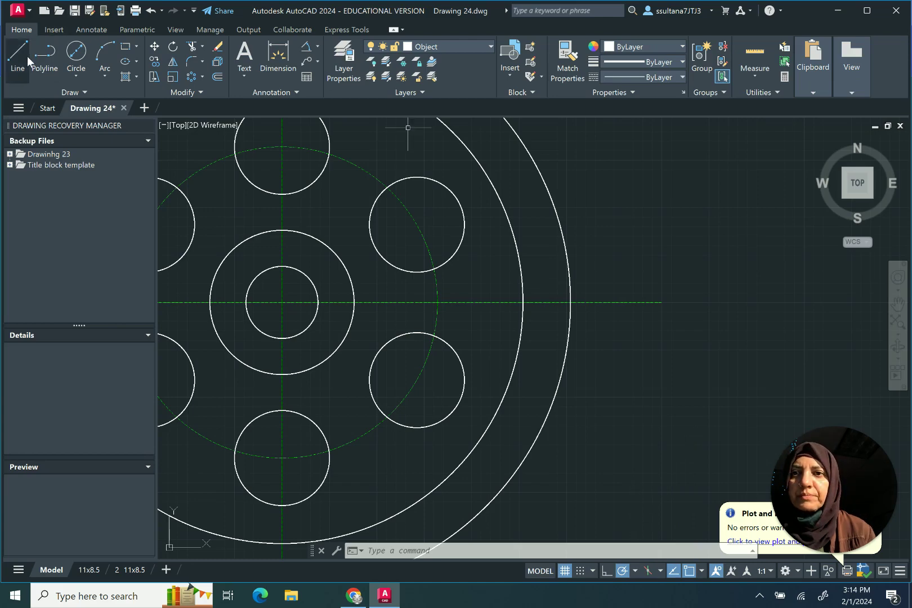
{"action": "left_click", "coordinate": [433, 46]}
{"action": "left_click", "coordinate": [432, 108]}
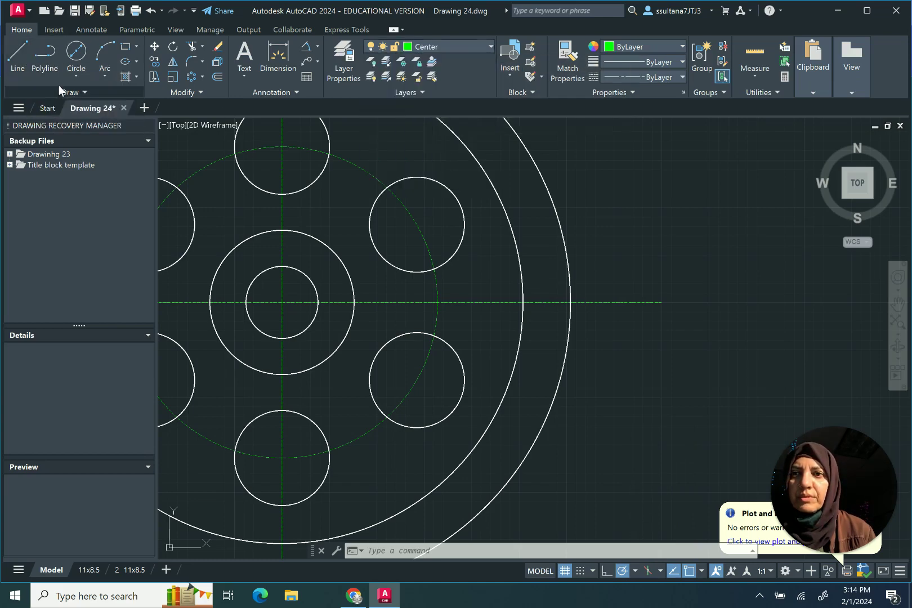
- Draw a 15° centre line from the wheel centre out past the outer rim
{"action": "left_click", "coordinate": [18, 56]}
{"action": "left_click", "coordinate": [281, 302]}
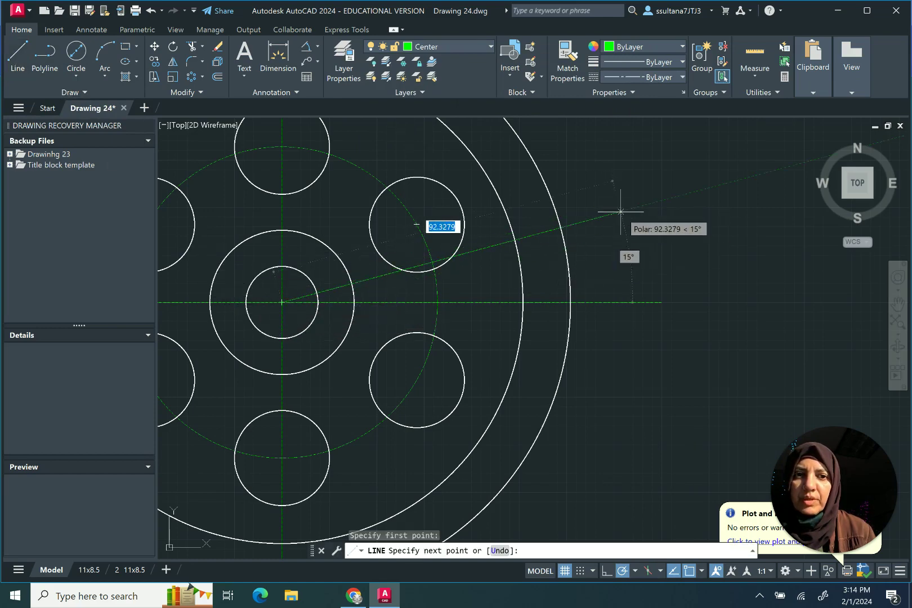
{"action": "left_click", "coordinate": [587, 221]}
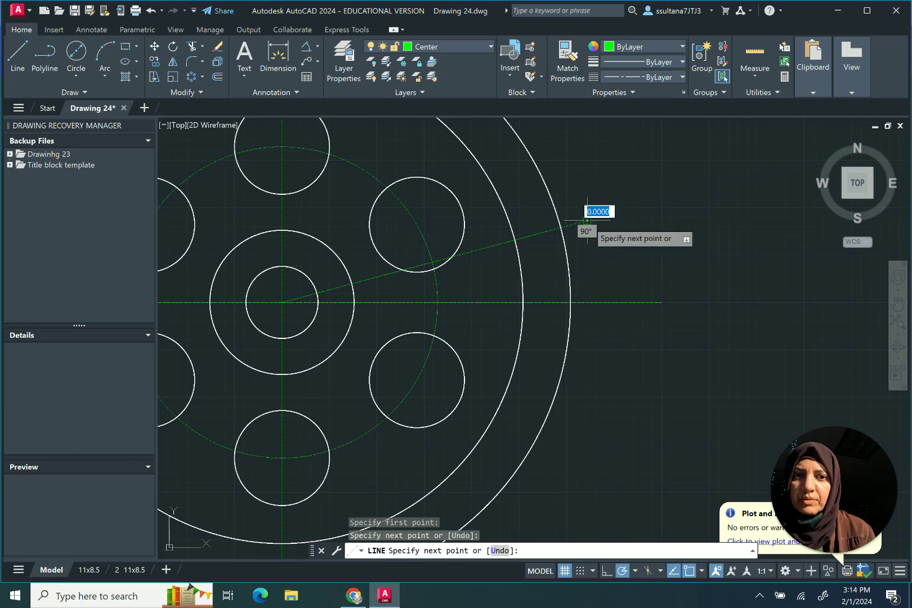
{"action": "key", "text": "Return"}
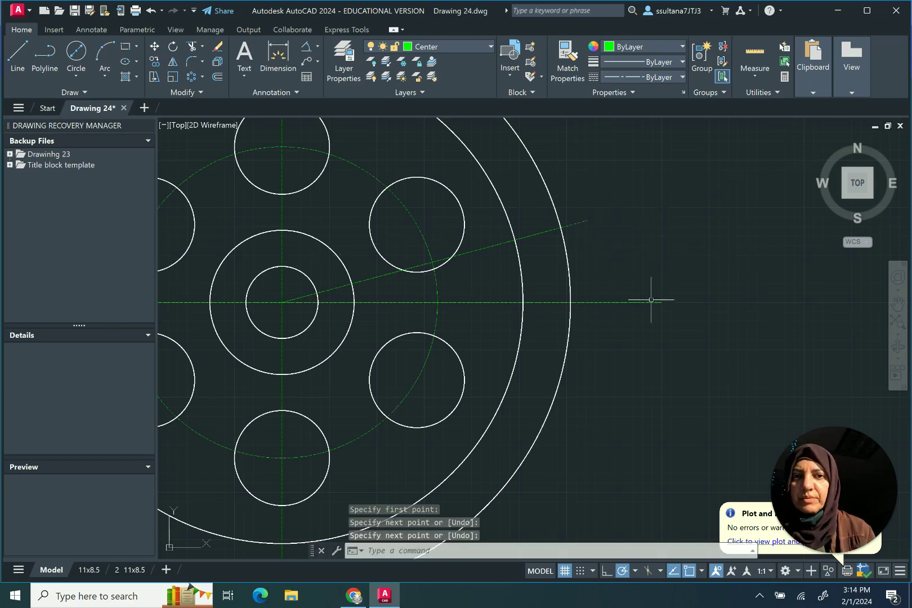
{"action": "scroll", "coordinate": [648, 299], "scroll_direction": "down", "scroll_amount": 2}
{"action": "scroll", "coordinate": [623, 260], "scroll_direction": "up", "scroll_amount": 4}
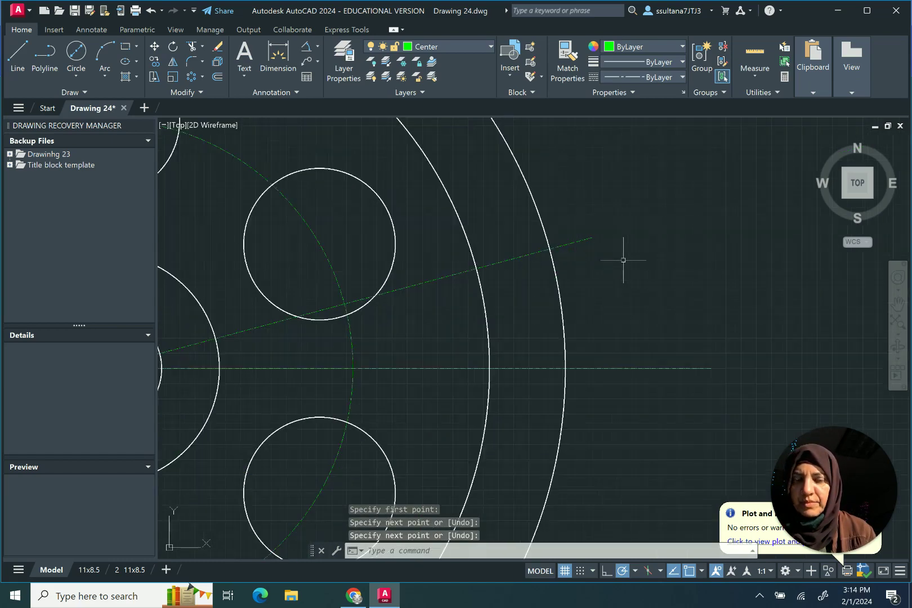
- On the Object layer, draw a tooth polyline from the rim at the horizontal line to the 15° line
{"action": "left_click", "coordinate": [476, 47]}
{"action": "left_click", "coordinate": [437, 182]}
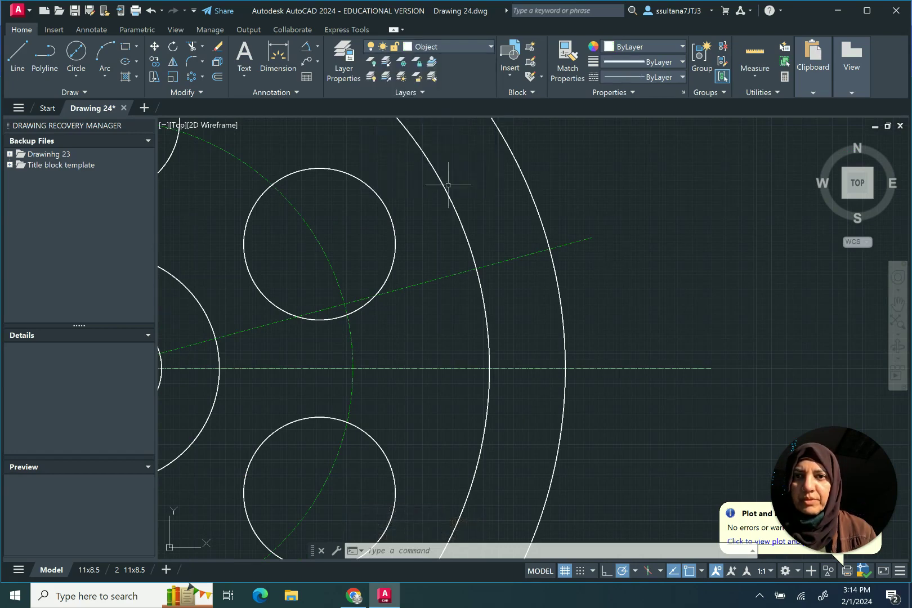
{"action": "left_click", "coordinate": [52, 65]}
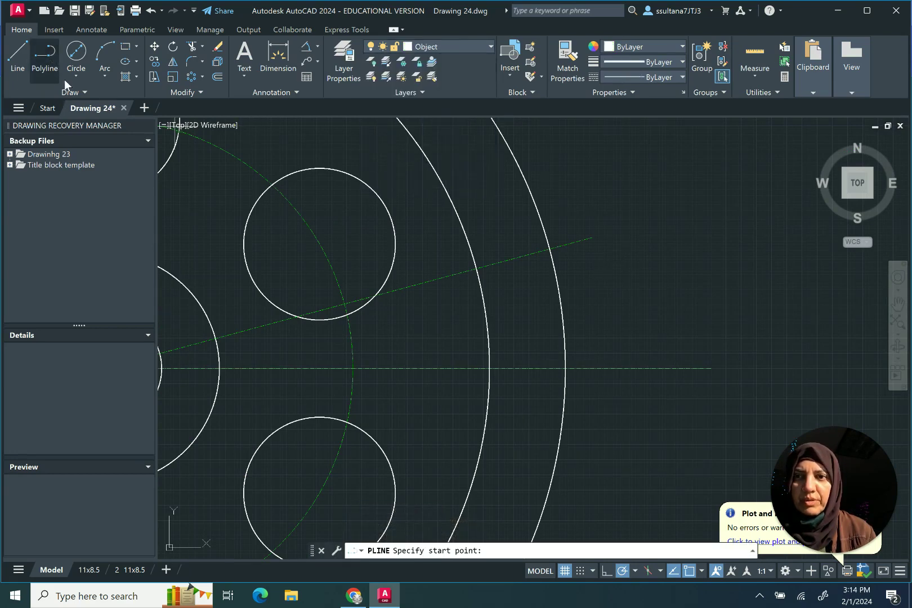
{"action": "left_click", "coordinate": [565, 369]}
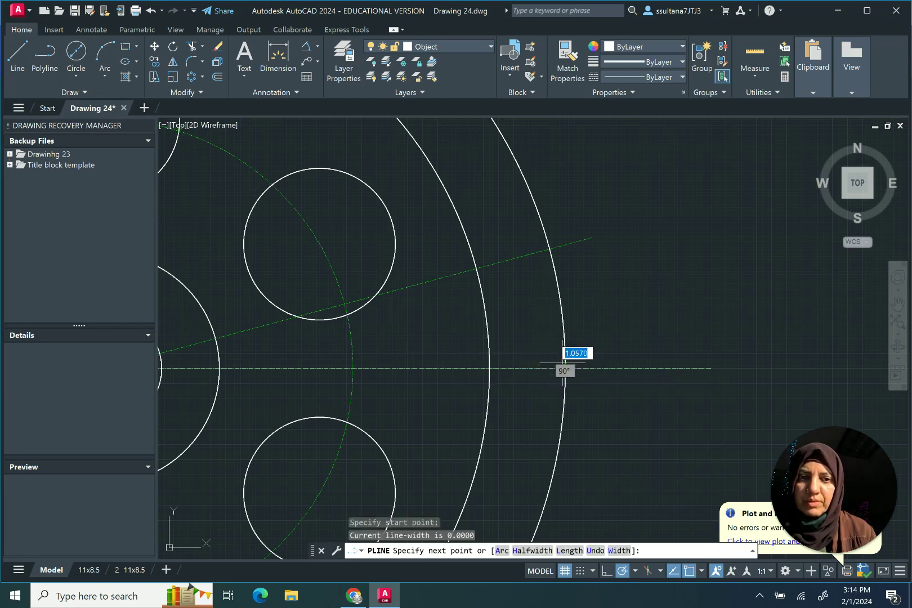
{"action": "left_click", "coordinate": [534, 254]}
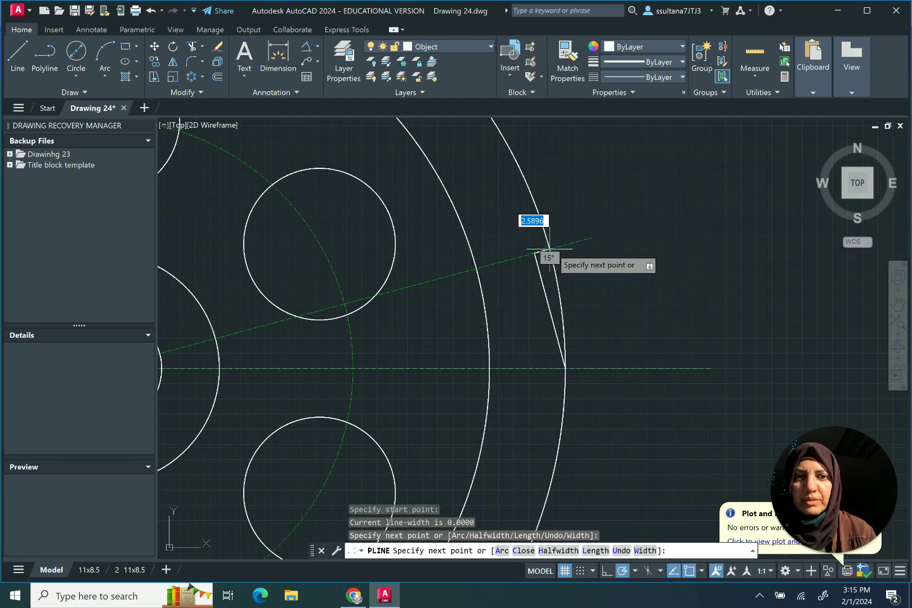
{"action": "key", "text": "Return"}
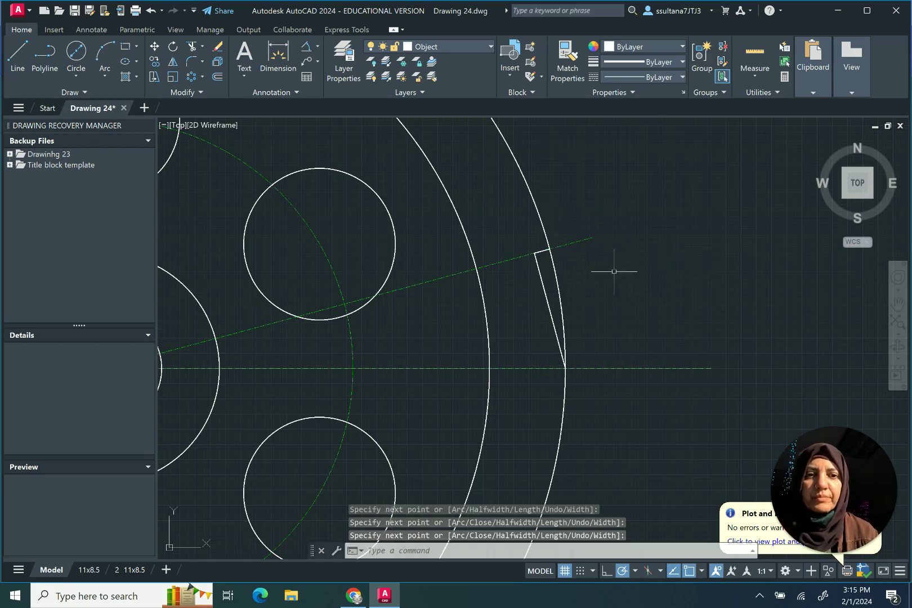
{"action": "scroll", "coordinate": [611, 270], "scroll_direction": "down", "scroll_amount": 4}
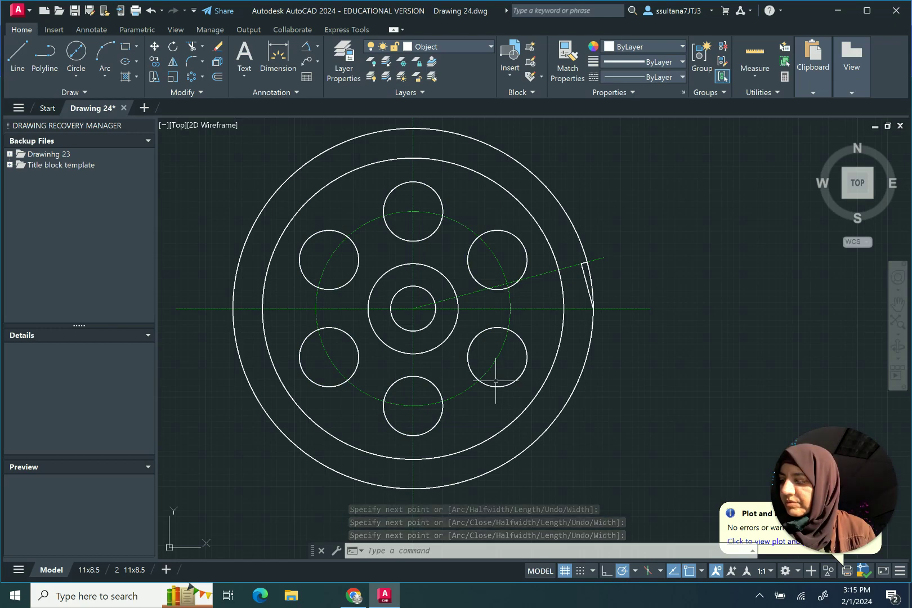
- Polar-array the tooth notch 24 times around the wheel centre
{"action": "left_click", "coordinate": [201, 77]}
{"action": "left_click", "coordinate": [237, 156]}
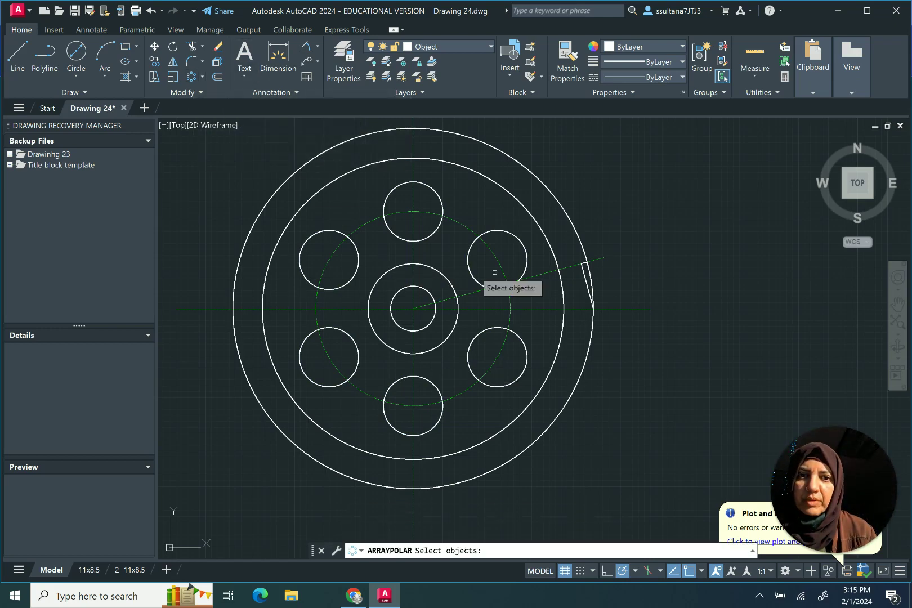
{"action": "left_click", "coordinate": [584, 275]}
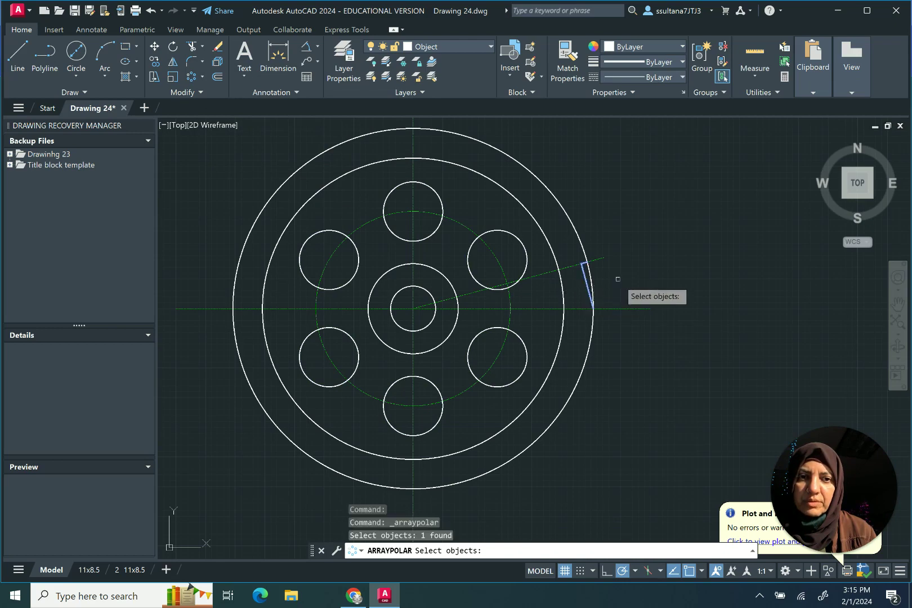
{"action": "key", "text": "Return"}
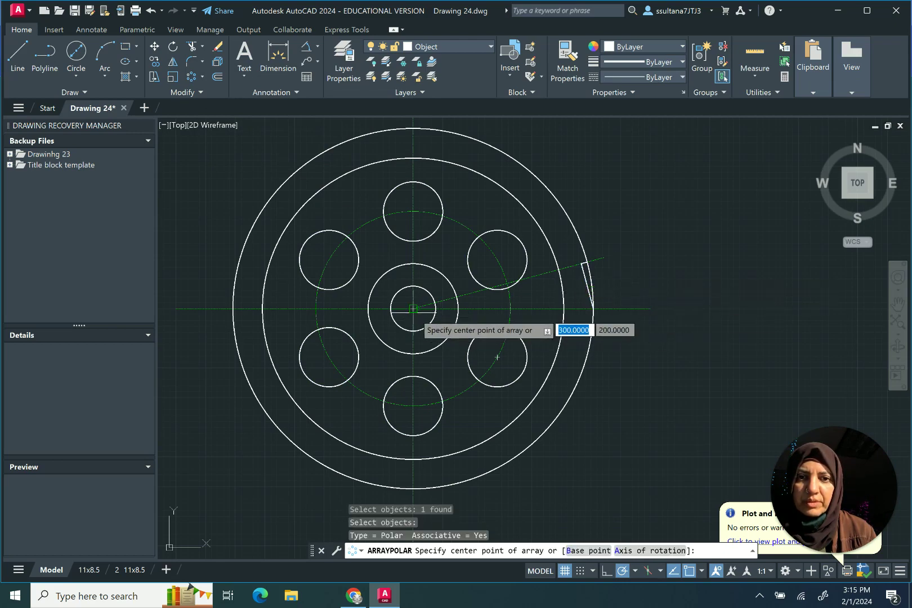
{"action": "left_click", "coordinate": [413, 309]}
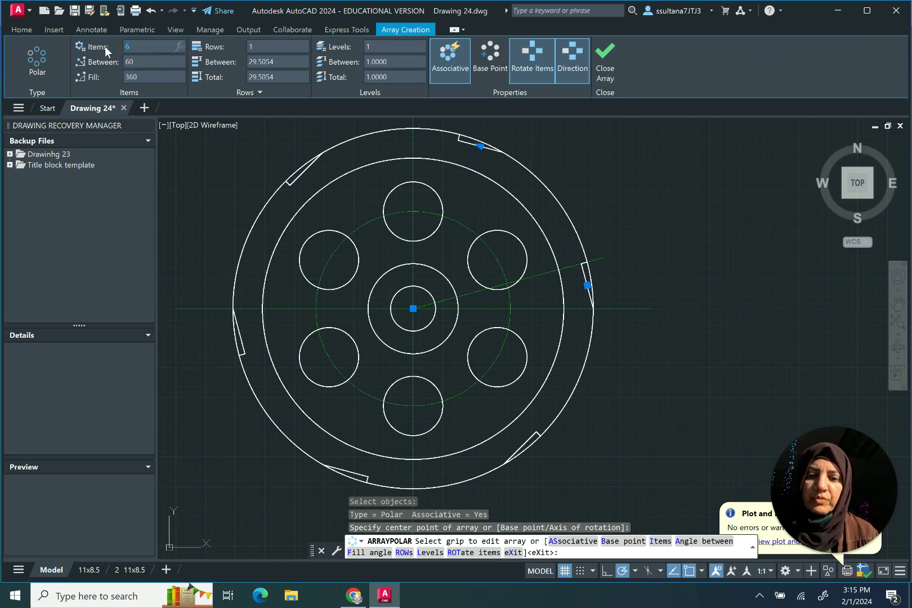
{"action": "type", "text": "24"}
{"action": "key", "text": "Return"}
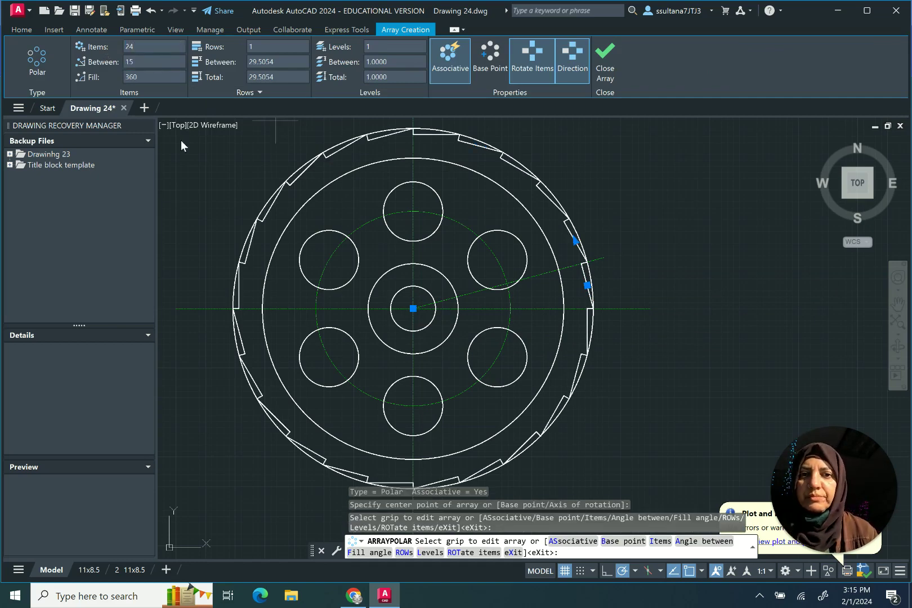
{"action": "key", "text": "Return"}
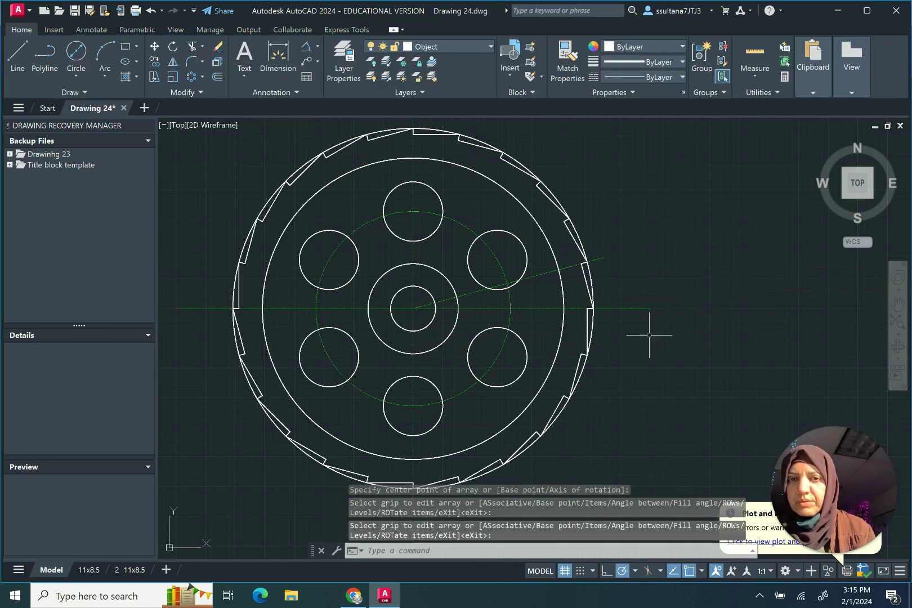
- With ortho on, draw a three-sided keyway polyline with sides 2.38, 4.74 and 2.38
{"action": "scroll", "coordinate": [408, 287], "scroll_direction": "up", "scroll_amount": 4}
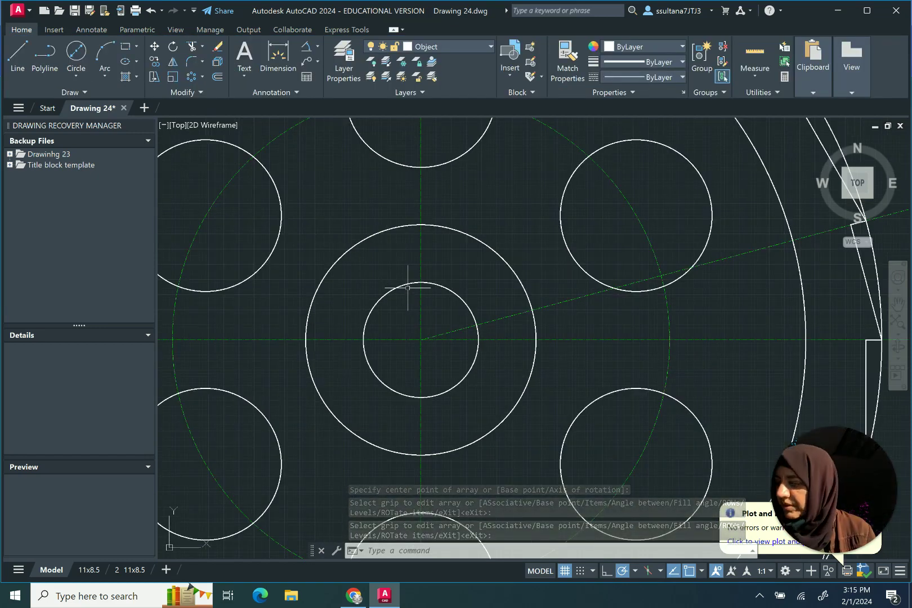
{"action": "scroll", "coordinate": [471, 294], "scroll_direction": "down", "scroll_amount": 4}
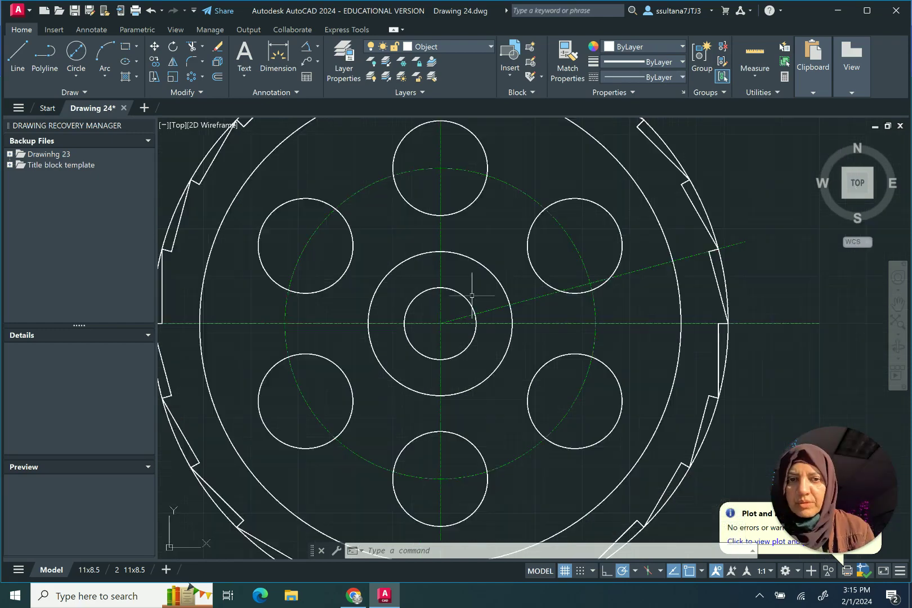
{"action": "scroll", "coordinate": [472, 299], "scroll_direction": "down", "scroll_amount": 2}
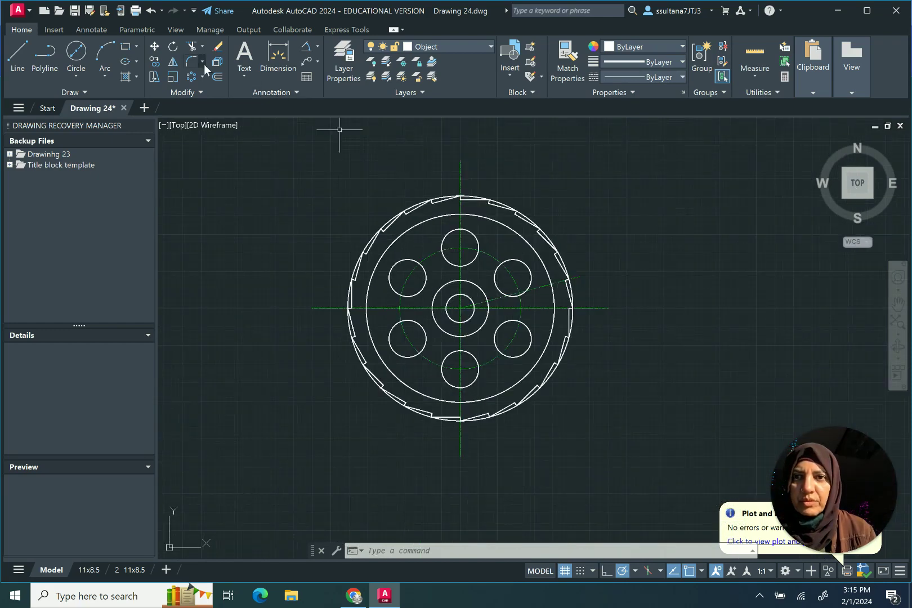
{"action": "left_click", "coordinate": [50, 62]}
{"action": "left_click", "coordinate": [291, 216]}
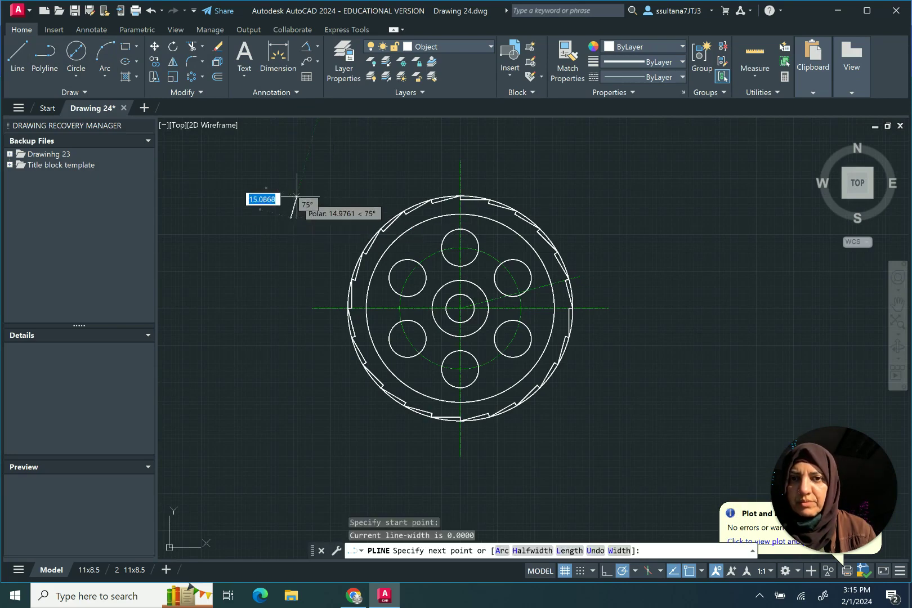
{"action": "left_click", "coordinate": [607, 570]}
{"action": "scroll", "coordinate": [293, 217], "scroll_direction": "up", "scroll_amount": 5}
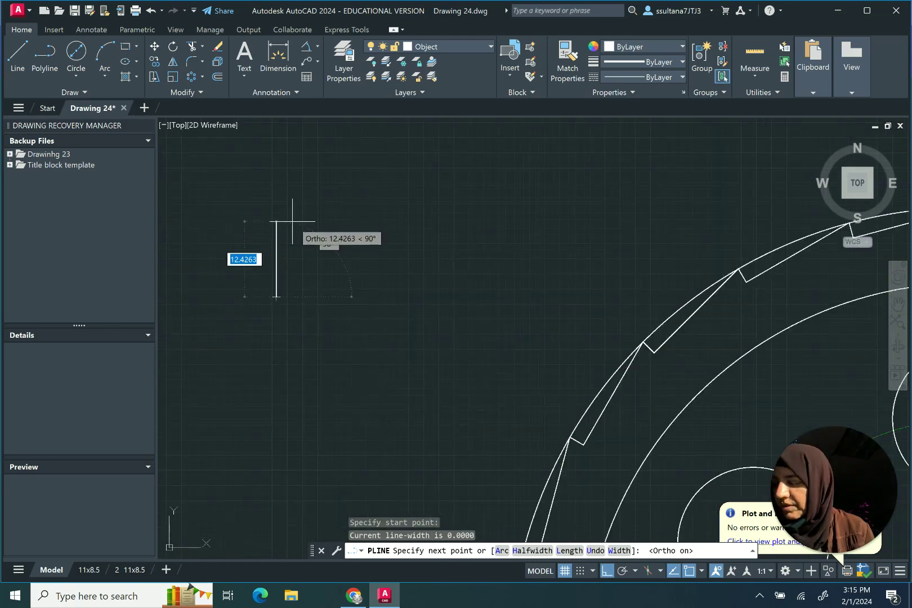
{"action": "type", "text": "2"}
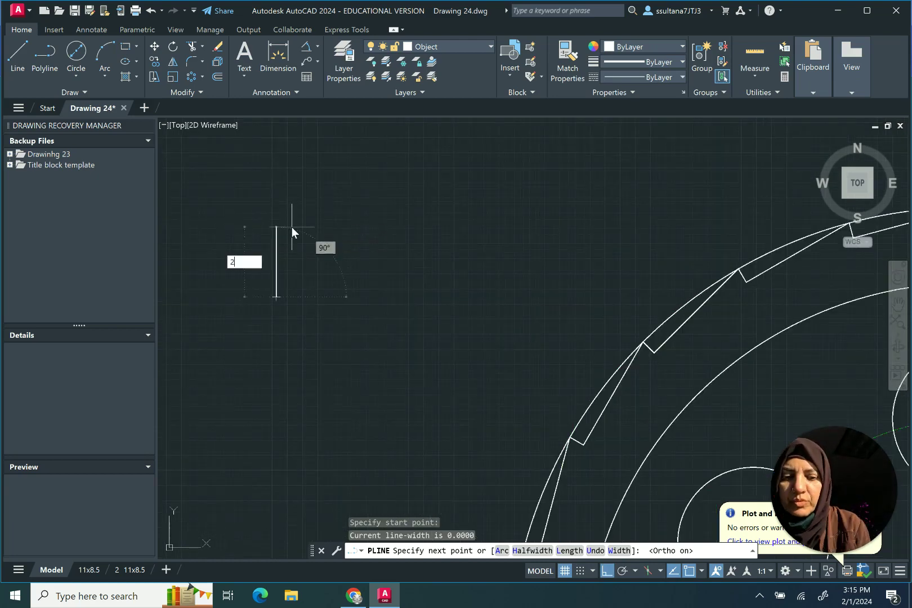
{"action": "type", "text": ".3"}
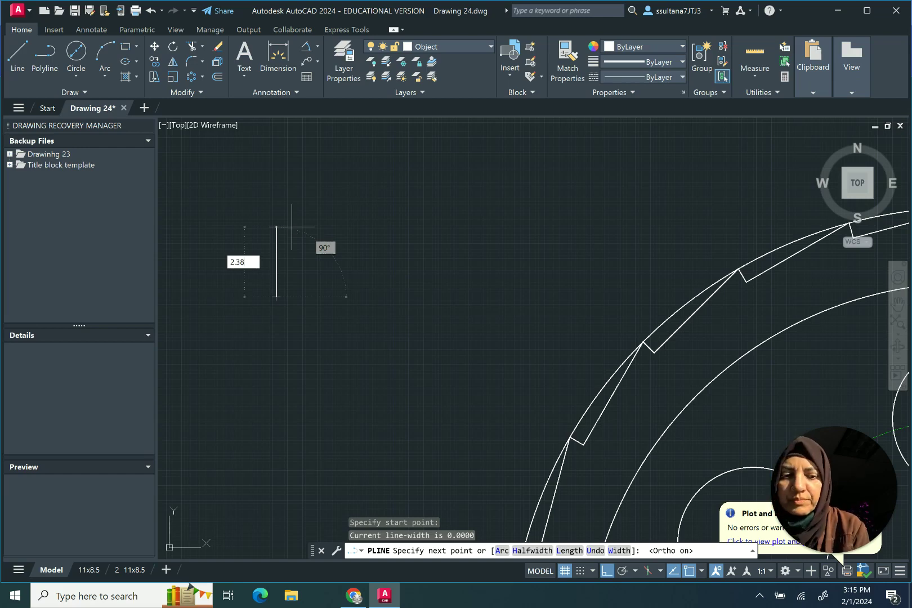
{"action": "type", "text": "8"}
{"action": "key", "text": "Return"}
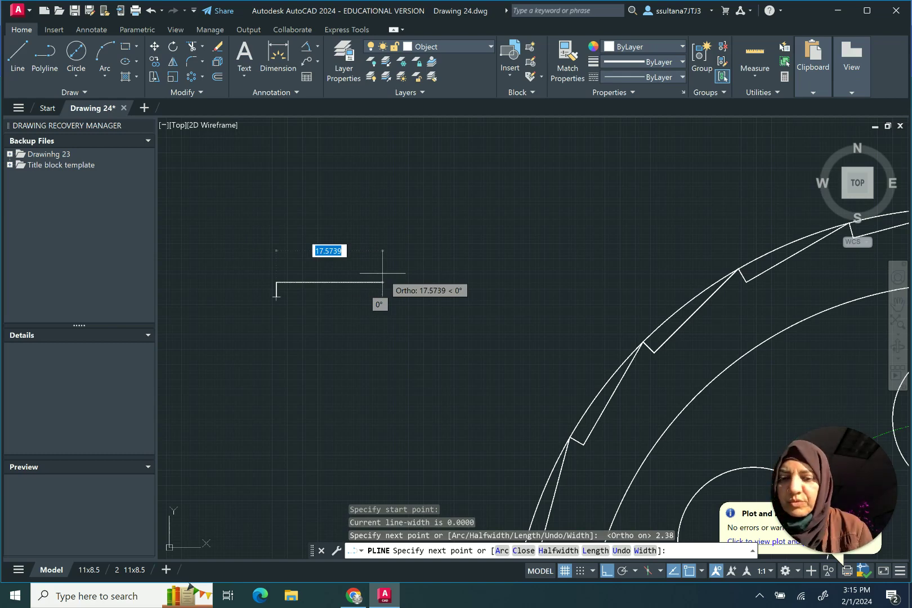
{"action": "type", "text": "4."}
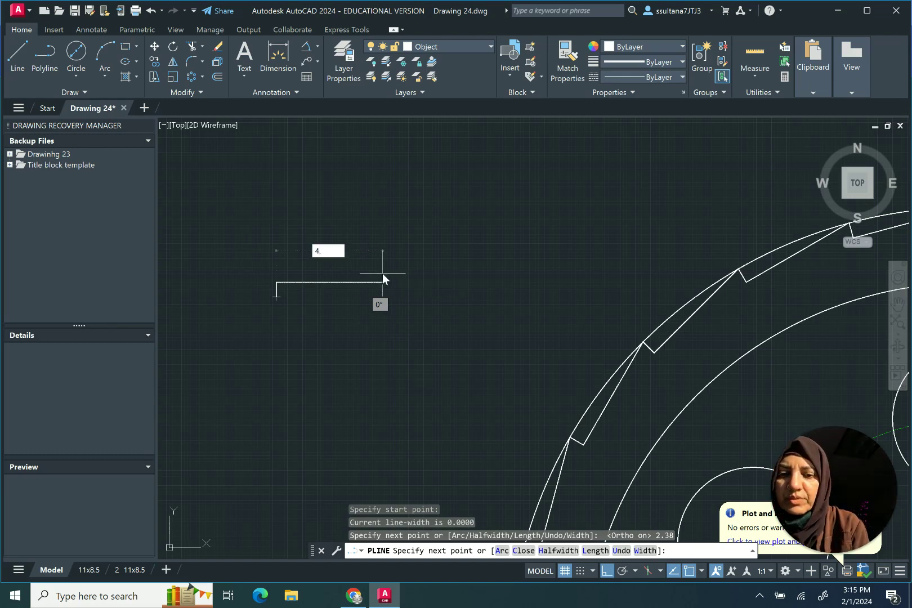
{"action": "type", "text": "74"}
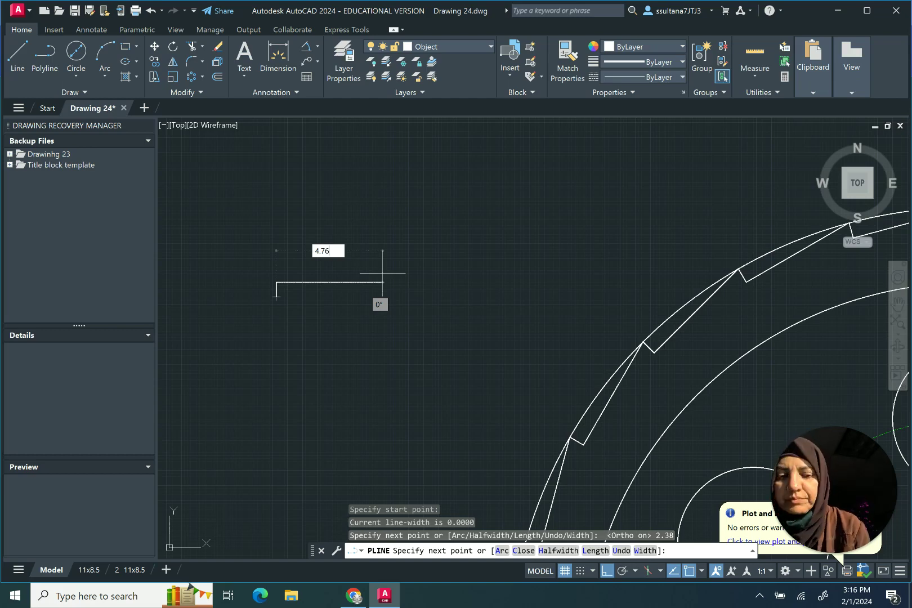
{"action": "key", "text": "Return"}
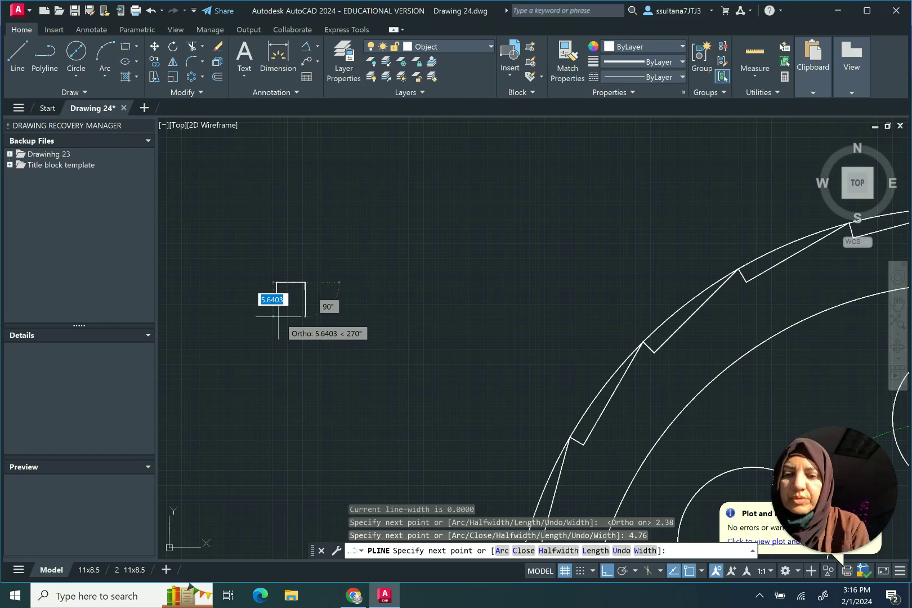
{"action": "type", "text": "2."}
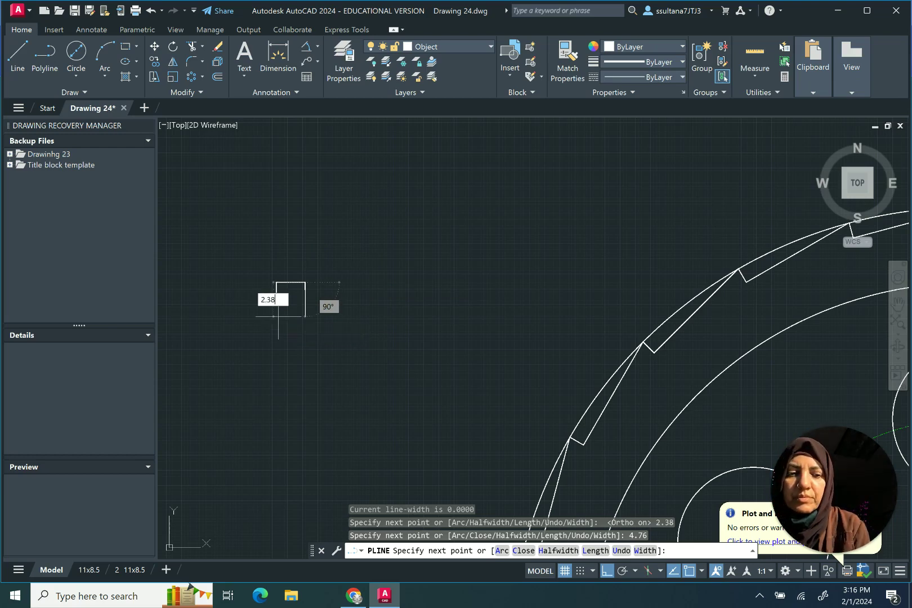
{"action": "type", "text": "38"}
{"action": "key", "text": "Return"}
{"action": "key", "text": "Return"}
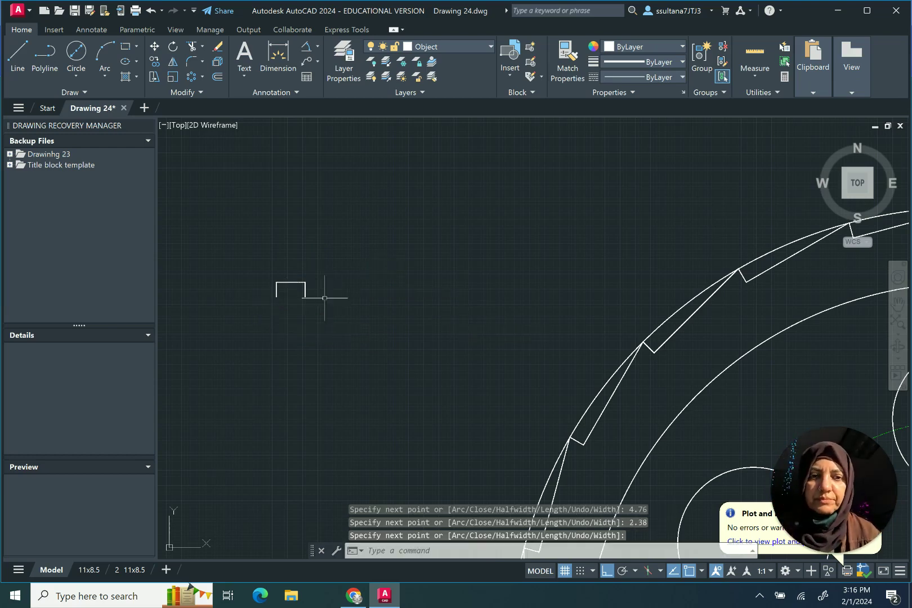
- Move the keyway outline onto the top of the central bore circle
{"action": "left_click", "coordinate": [155, 49]}
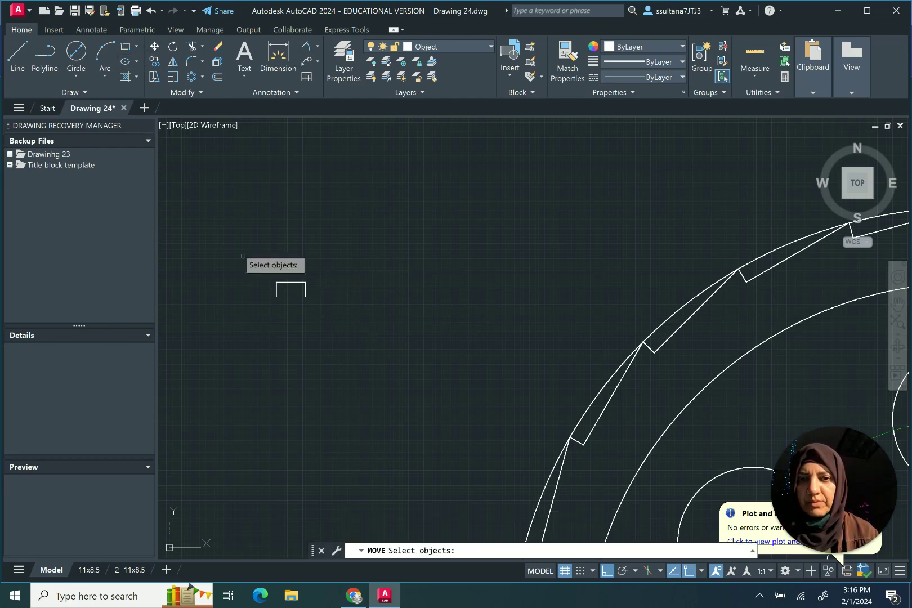
{"action": "left_click", "coordinate": [292, 281]}
{"action": "key", "text": "Return"}
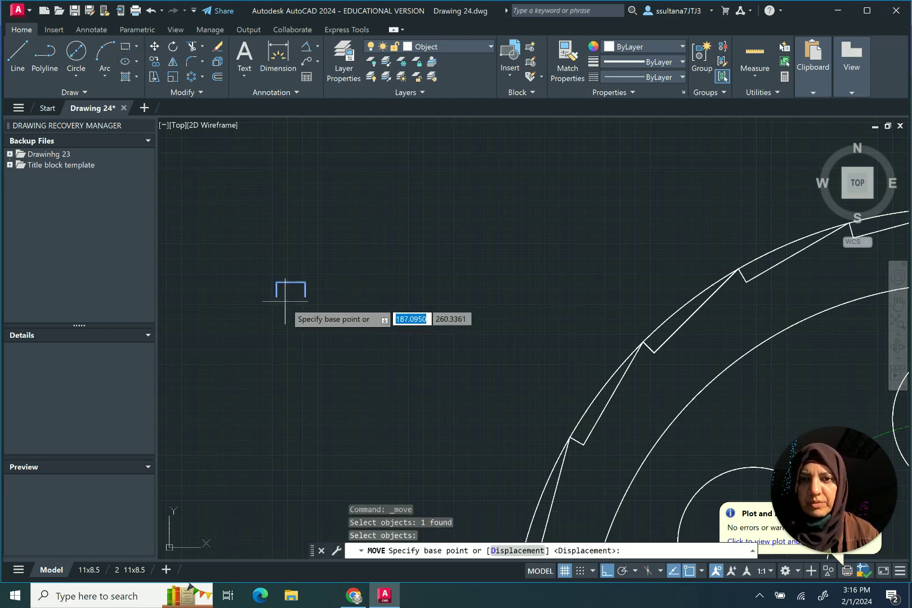
{"action": "left_click", "coordinate": [296, 283]}
{"action": "scroll", "coordinate": [276, 280], "scroll_direction": "down", "scroll_amount": 3}
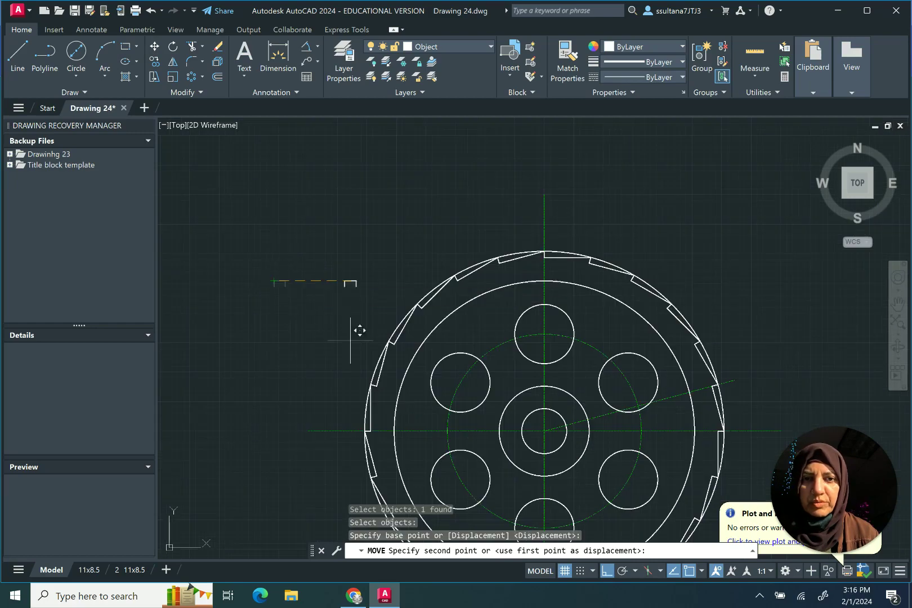
{"action": "scroll", "coordinate": [556, 435], "scroll_direction": "up", "scroll_amount": 4}
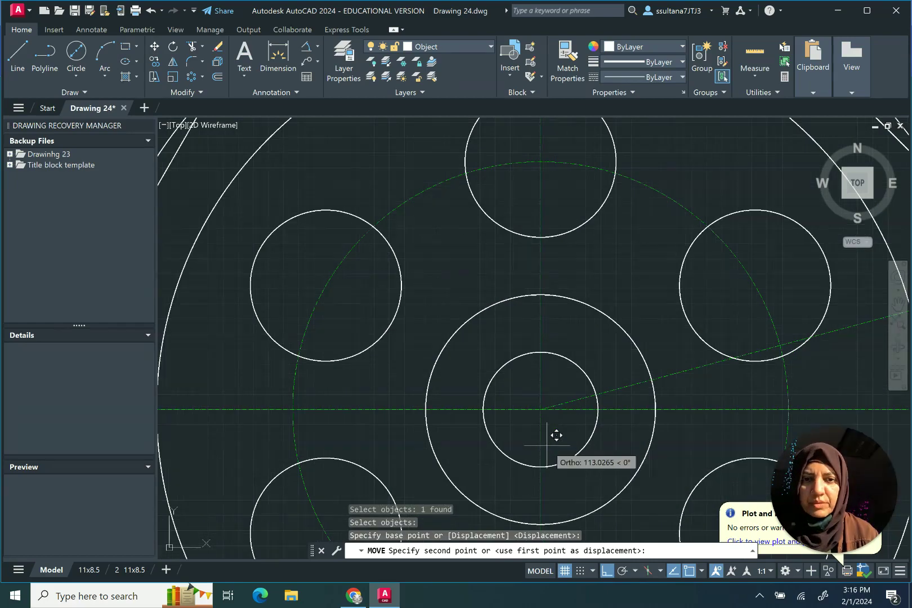
{"action": "left_click", "coordinate": [549, 342]}
{"action": "scroll", "coordinate": [564, 380], "scroll_direction": "up", "scroll_amount": 6}
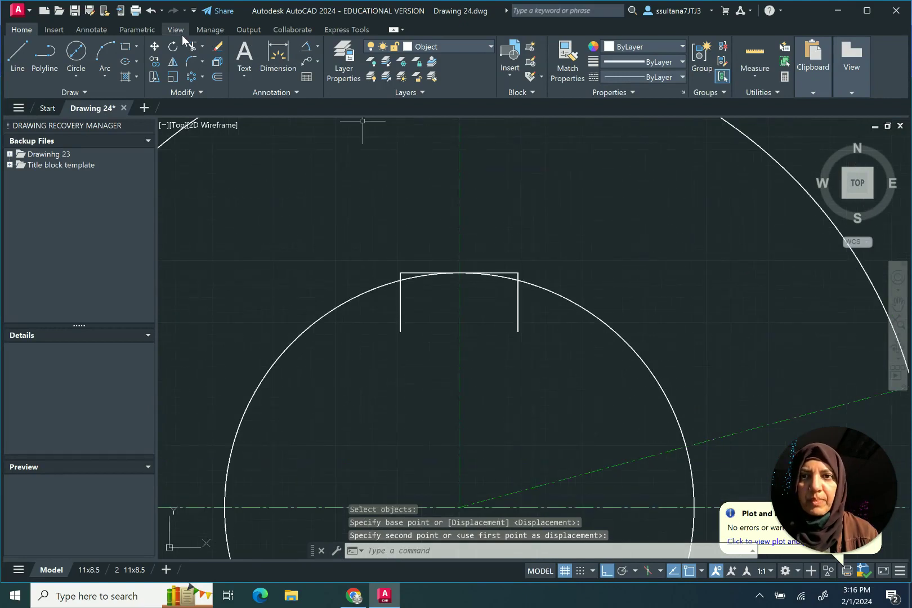
- Reposition the slot from its lower-left end so both ends rest on the bore circle
{"action": "left_click", "coordinate": [154, 46]}
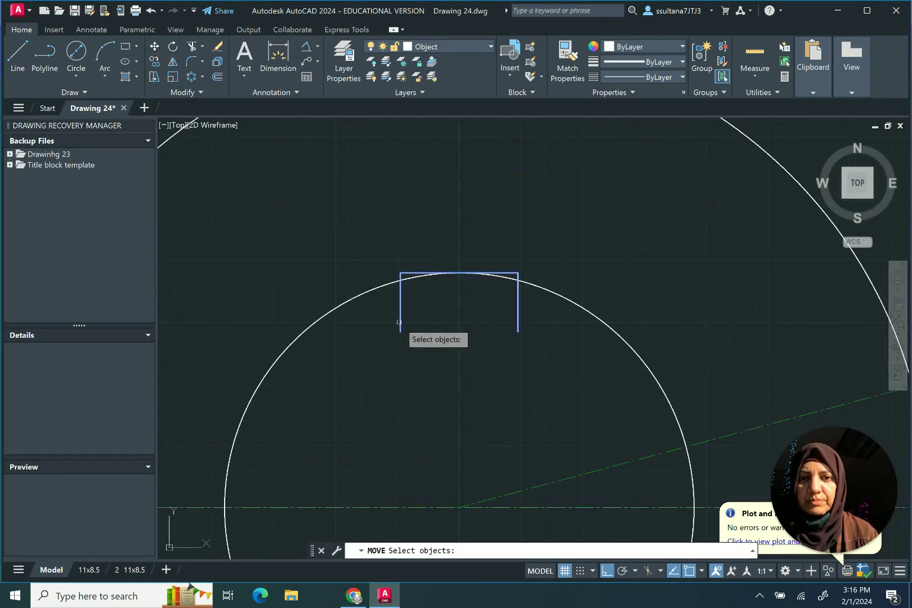
{"action": "left_click", "coordinate": [400, 325]}
{"action": "key", "text": "Return"}
{"action": "left_click", "coordinate": [400, 332]}
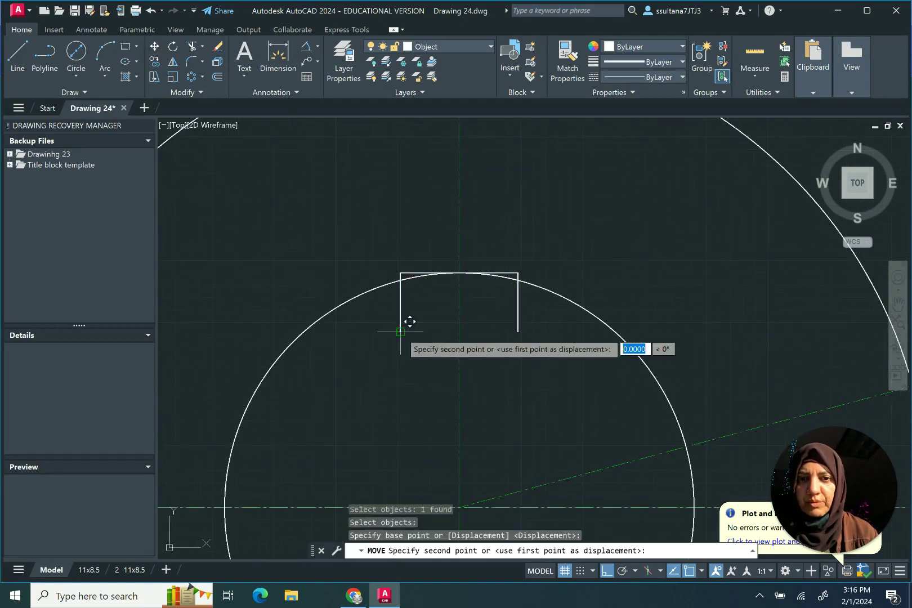
{"action": "left_click", "coordinate": [409, 271]}
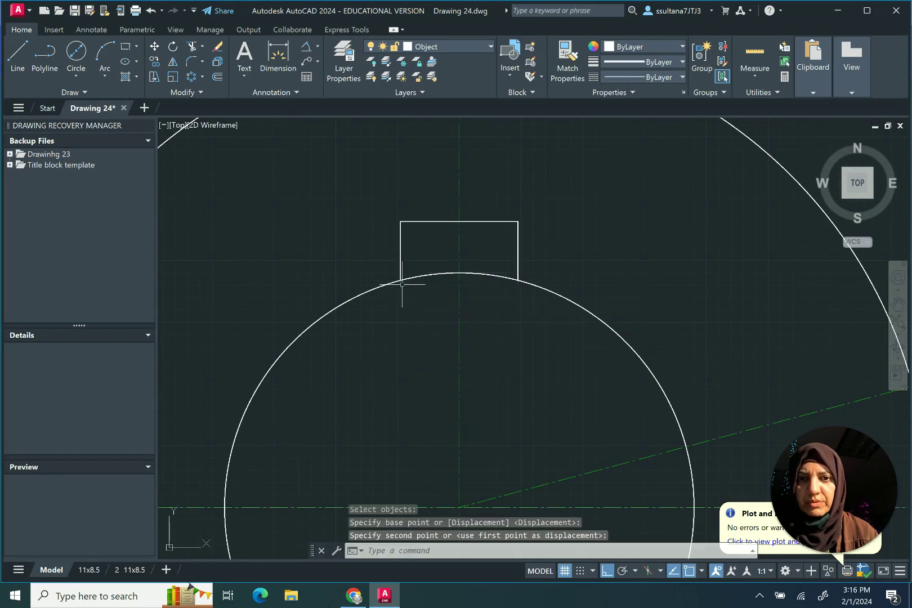
{"action": "left_click", "coordinate": [424, 221]}
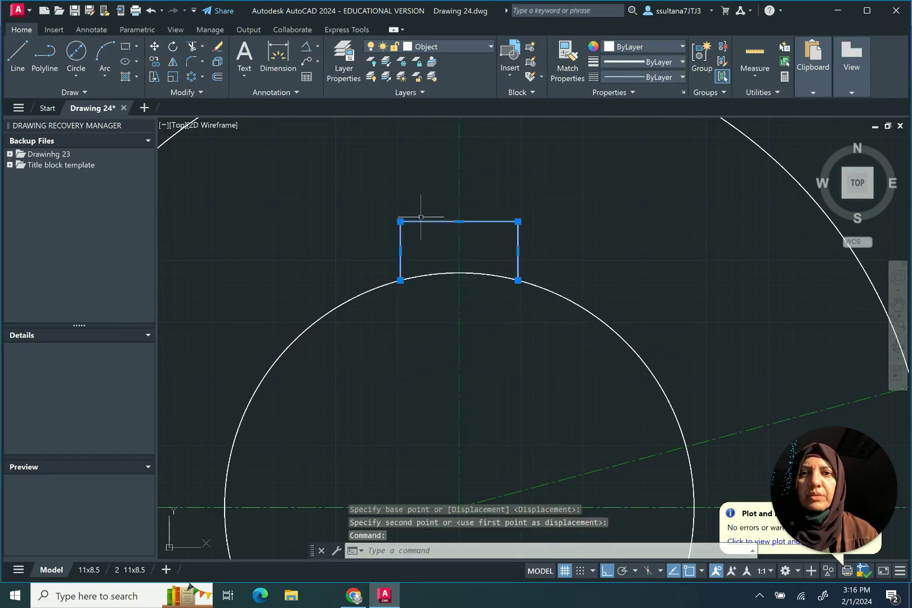
- Trim away the bore arc inside the keyway slot and zoom out to the whole wheel
{"action": "left_click", "coordinate": [195, 45]}
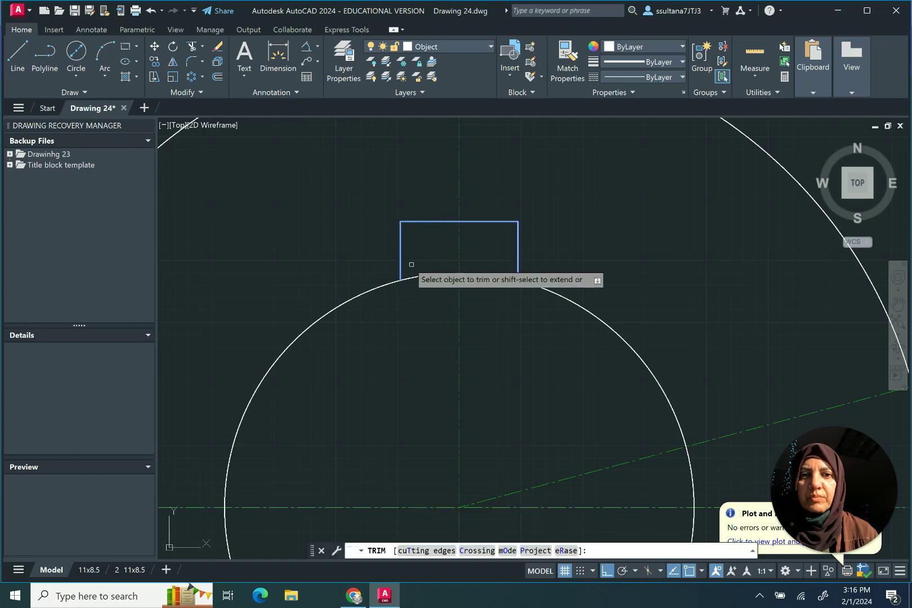
{"action": "left_click", "coordinate": [439, 273]}
{"action": "right_click", "coordinate": [432, 264]}
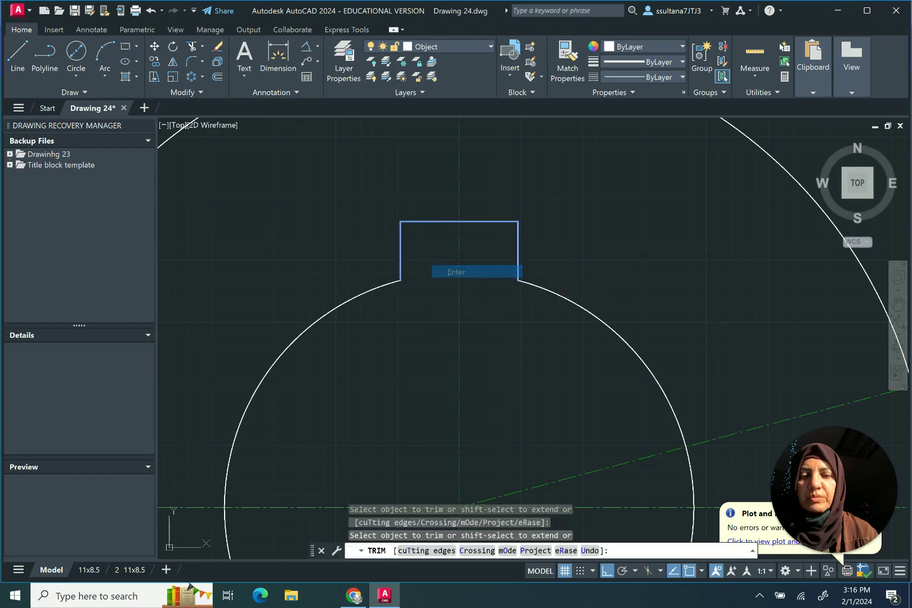
{"action": "left_click", "coordinate": [452, 269]}
{"action": "scroll", "coordinate": [377, 265], "scroll_direction": "down", "scroll_amount": 8}
{"action": "scroll", "coordinate": [376, 302], "scroll_direction": "down", "scroll_amount": 3}
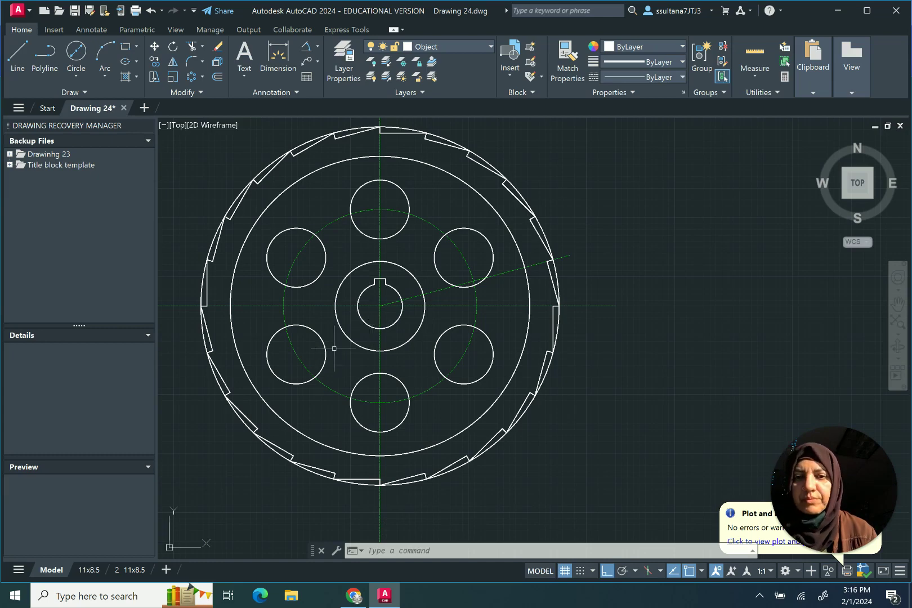
{"action": "scroll", "coordinate": [334, 349], "scroll_direction": "down", "scroll_amount": 2}
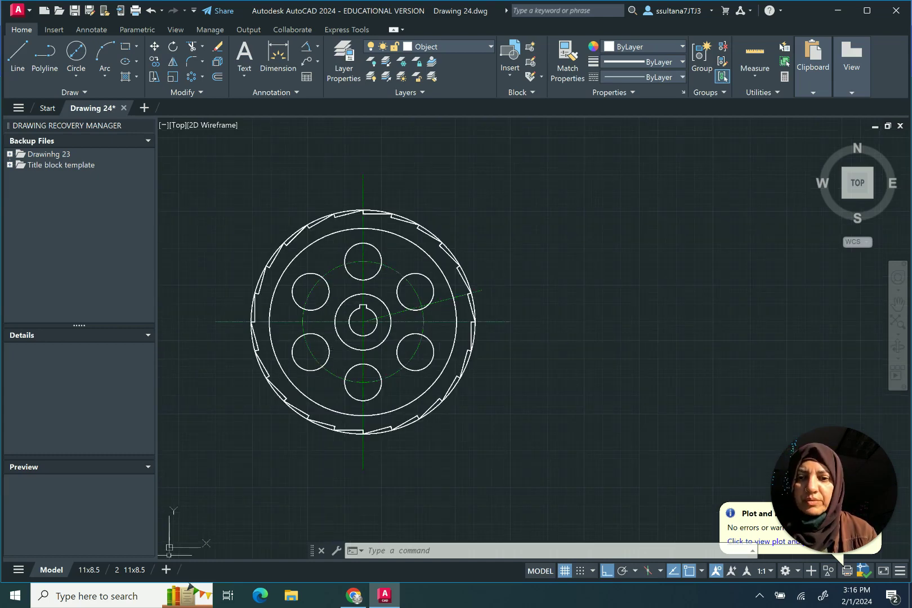
- In the 2 11x8.5 layout, zoom the viewport to extents so the whole ratchet wheel fits
{"action": "left_click", "coordinate": [131, 570]}
{"action": "scroll", "coordinate": [312, 511], "scroll_direction": "up", "scroll_amount": 4}
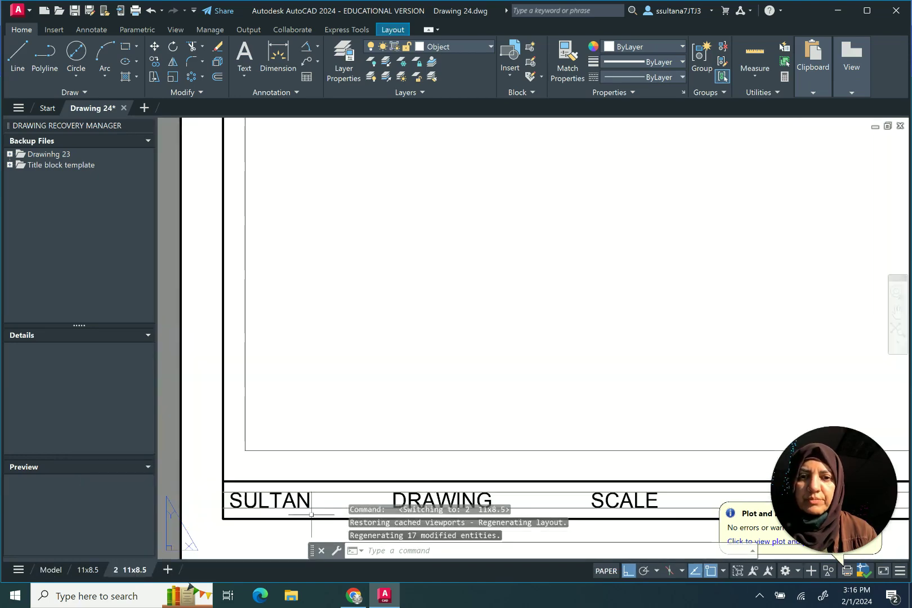
{"action": "scroll", "coordinate": [312, 512], "scroll_direction": "down", "scroll_amount": 2}
{"action": "double_click", "coordinate": [484, 335]}
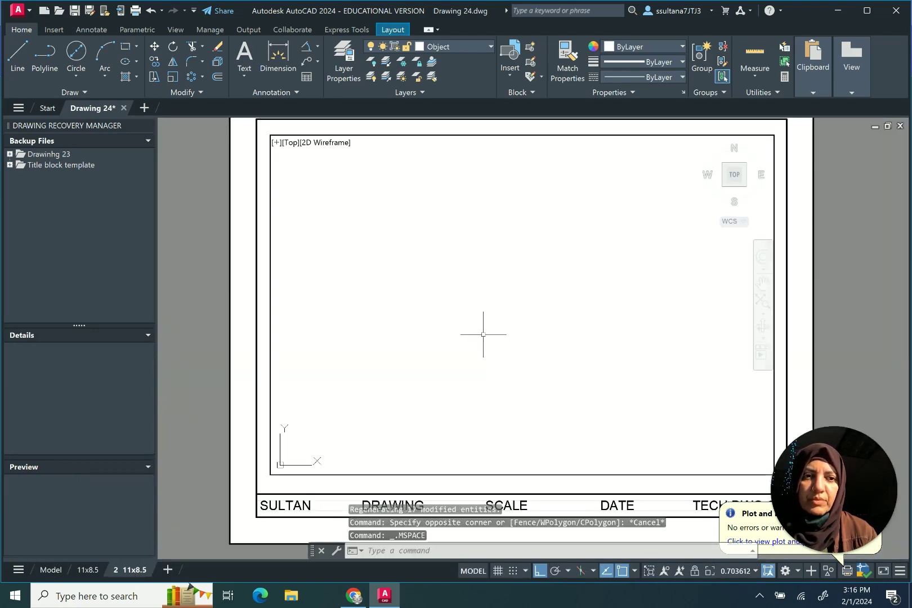
{"action": "left_click", "coordinate": [763, 304]}
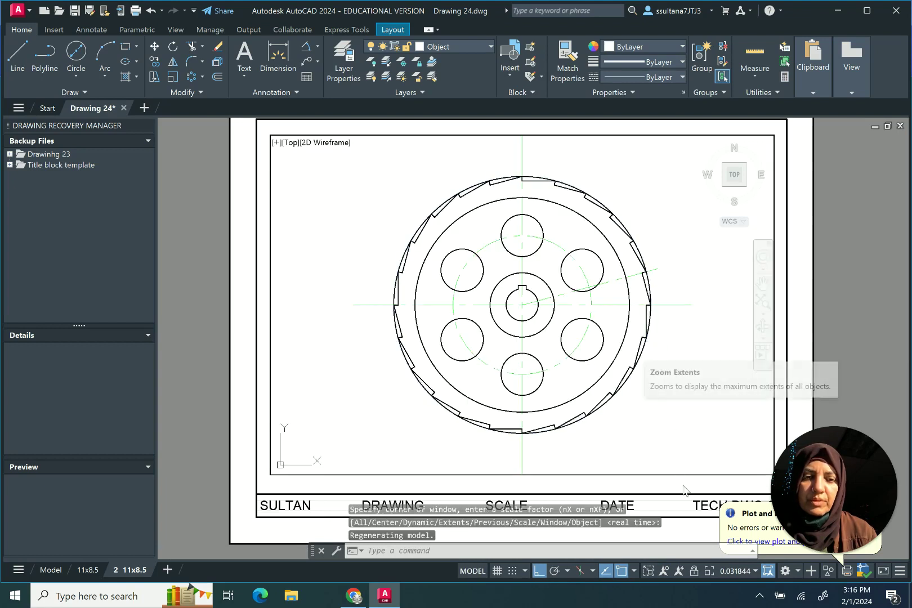
- Set the viewport scale to 1:30, lock the viewport, and return to paper space
{"action": "left_click", "coordinate": [756, 570]}
{"action": "scroll", "coordinate": [726, 307], "scroll_direction": "down", "scroll_amount": 1}
{"action": "left_click", "coordinate": [728, 317]}
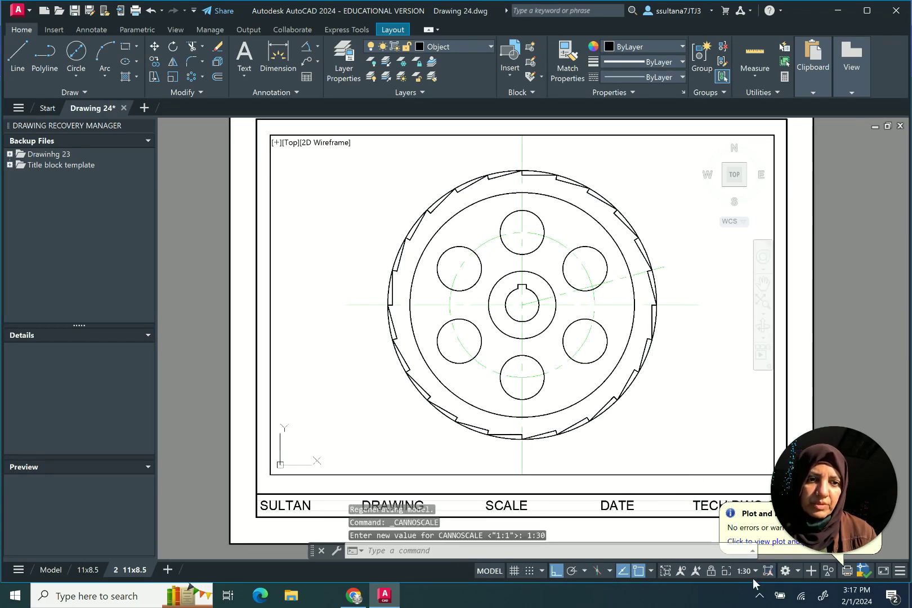
{"action": "left_click", "coordinate": [710, 572]}
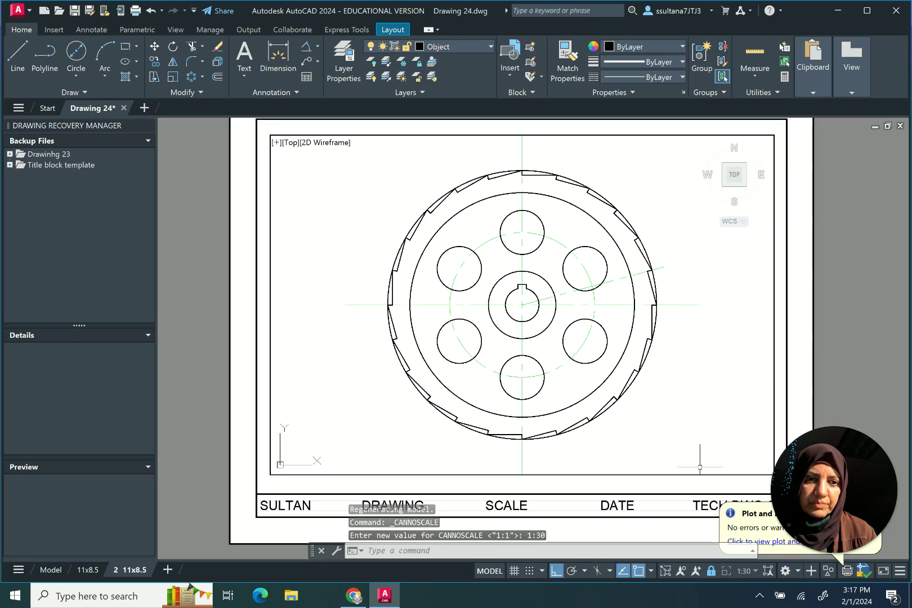
{"action": "double_click", "coordinate": [786, 369]}
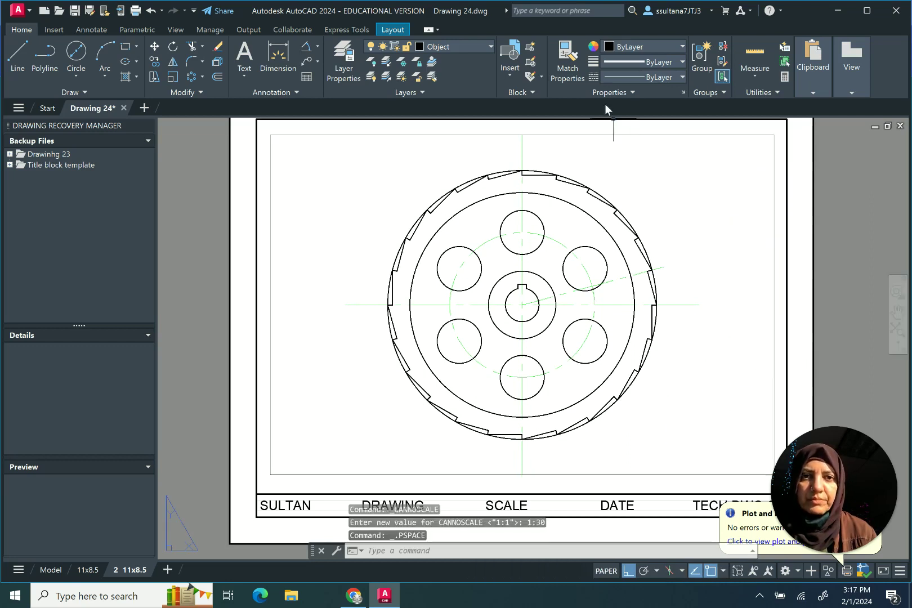
- Make Dimension the current layer from the Layer dropdown
{"action": "left_click", "coordinate": [456, 45]}
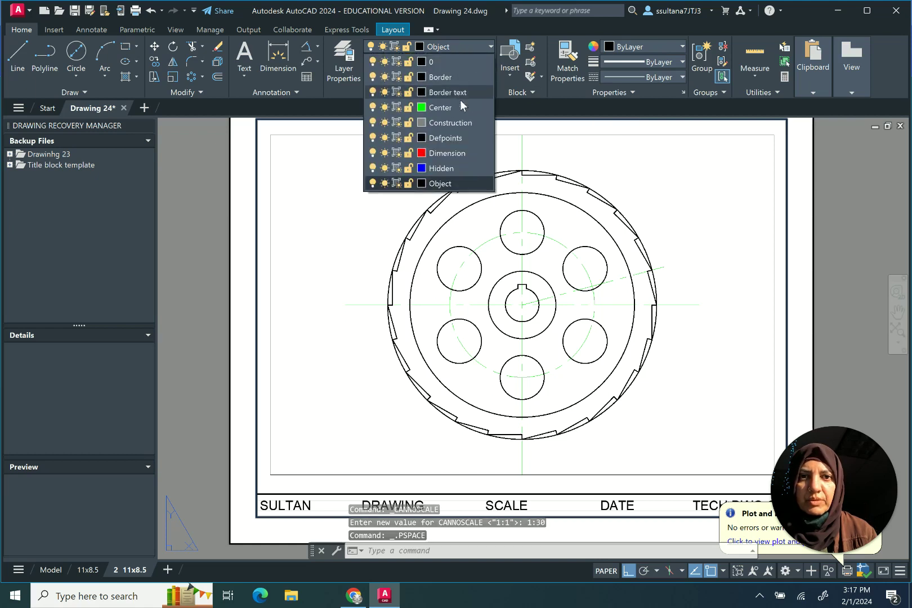
{"action": "left_click", "coordinate": [458, 152]}
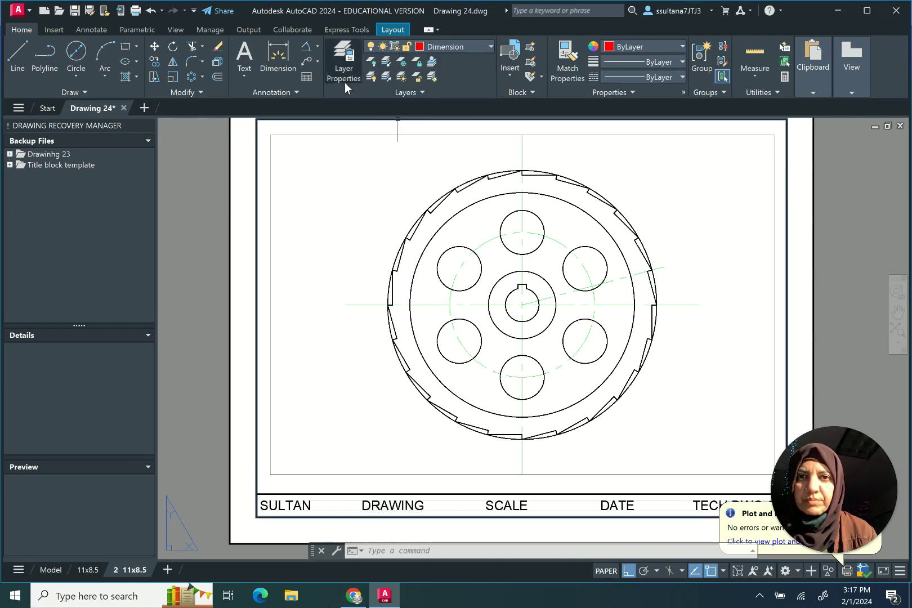
- Draw a leader with Ortho off, from the keyway notch to a landing at the wheel's upper left
{"action": "left_click", "coordinate": [318, 62]}
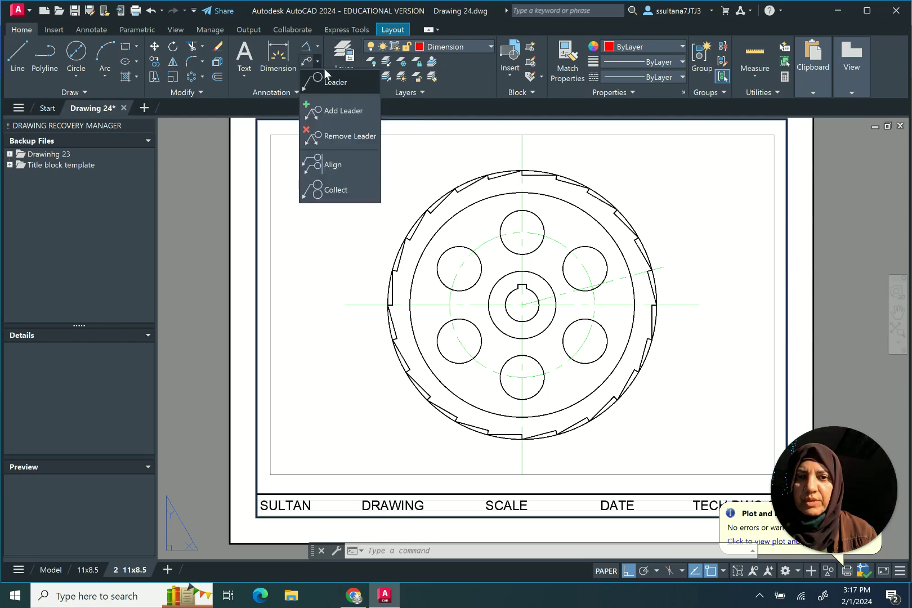
{"action": "left_click", "coordinate": [325, 79]}
{"action": "scroll", "coordinate": [522, 287], "scroll_direction": "up", "scroll_amount": 6}
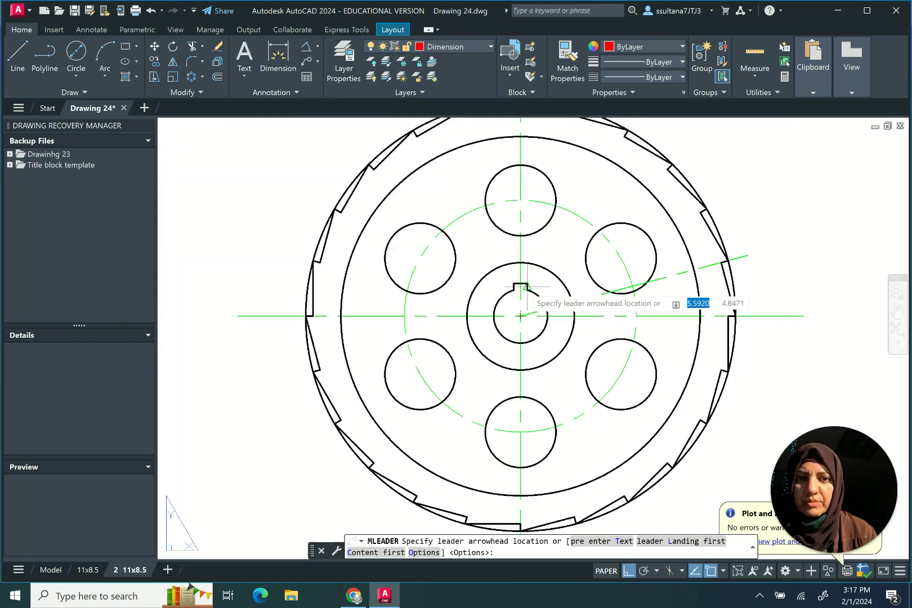
{"action": "left_click", "coordinate": [514, 279]}
{"action": "scroll", "coordinate": [514, 279], "scroll_direction": "down", "scroll_amount": 7}
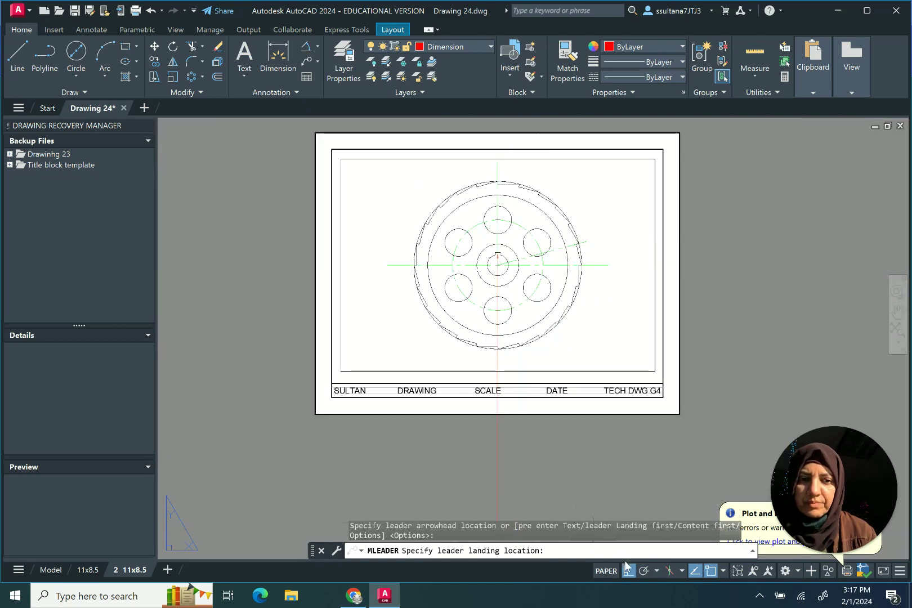
{"action": "left_click", "coordinate": [629, 571]}
{"action": "scroll", "coordinate": [464, 179], "scroll_direction": "up", "scroll_amount": 6}
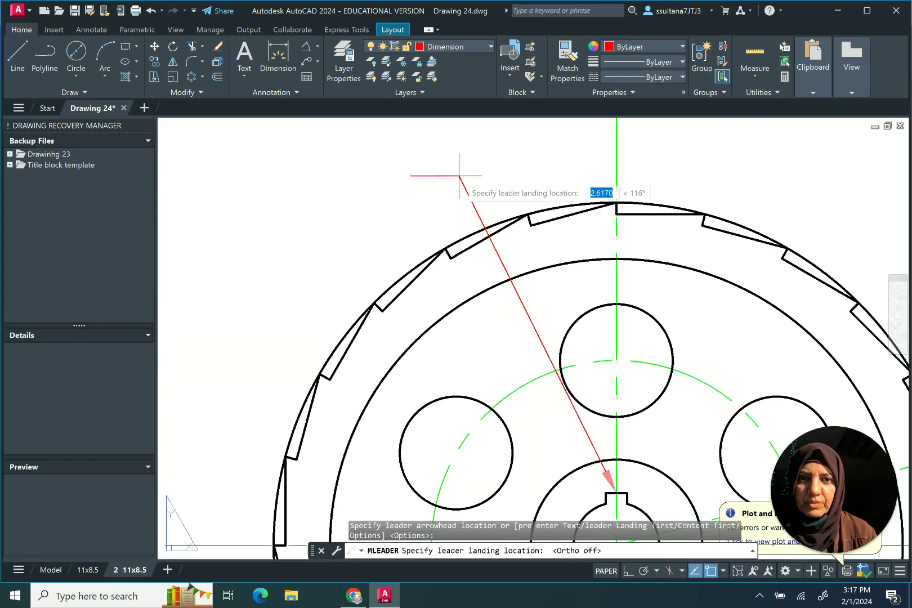
{"action": "left_click", "coordinate": [488, 193]}
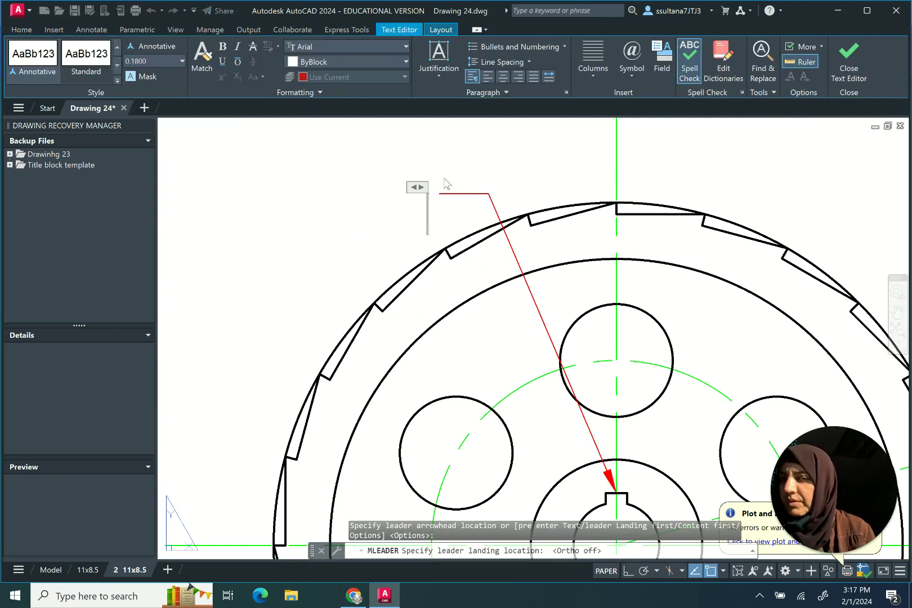
- Enter the leader note '4.76x2.38 KWY' at 0.125 text height
{"action": "type", "text": ".12"}
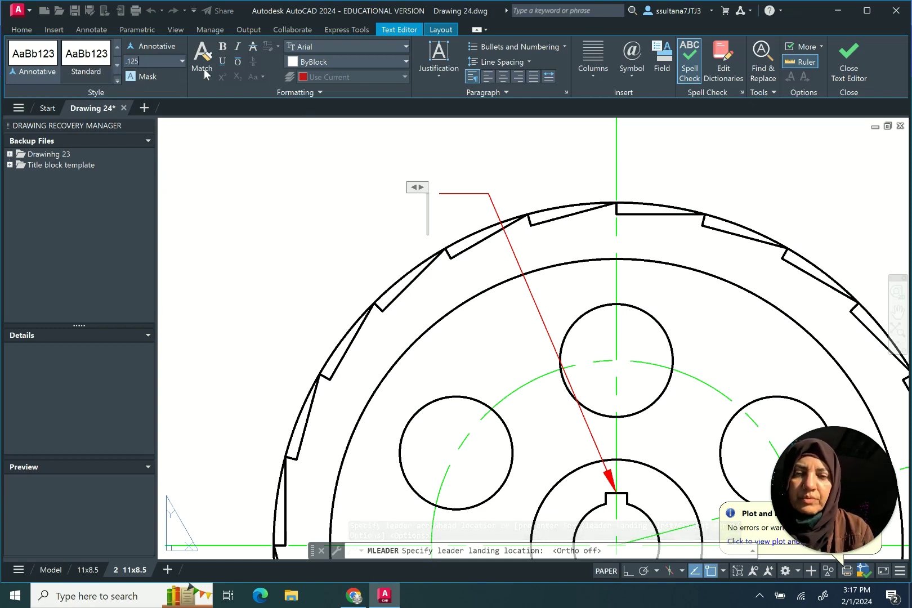
{"action": "type", "text": "5"}
{"action": "key", "text": "Return"}
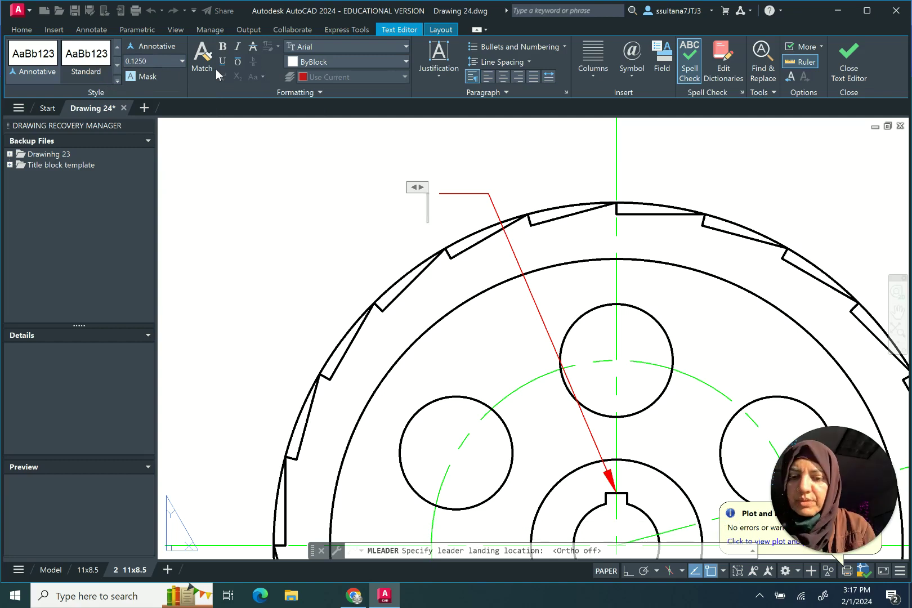
{"action": "type", "text": "4."}
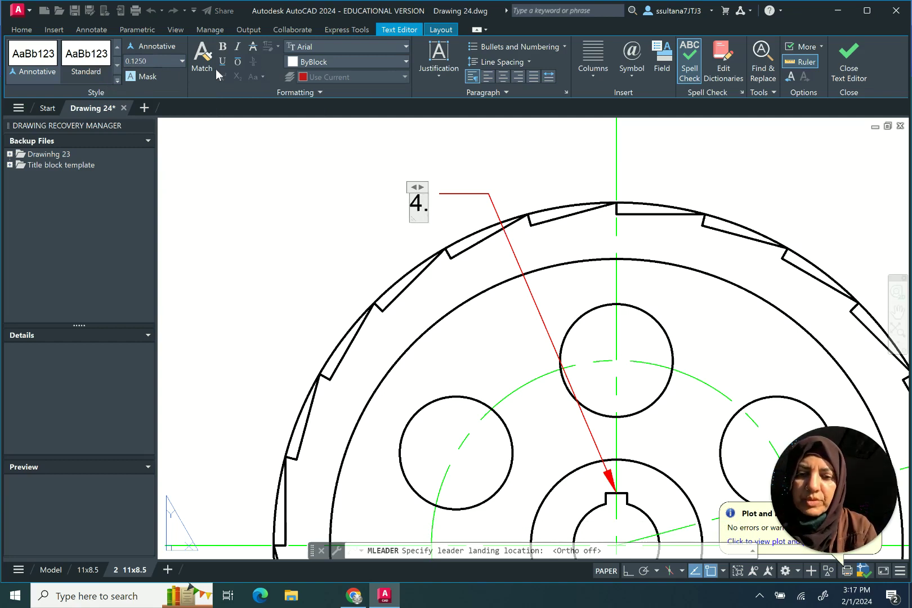
{"action": "type", "text": "76"}
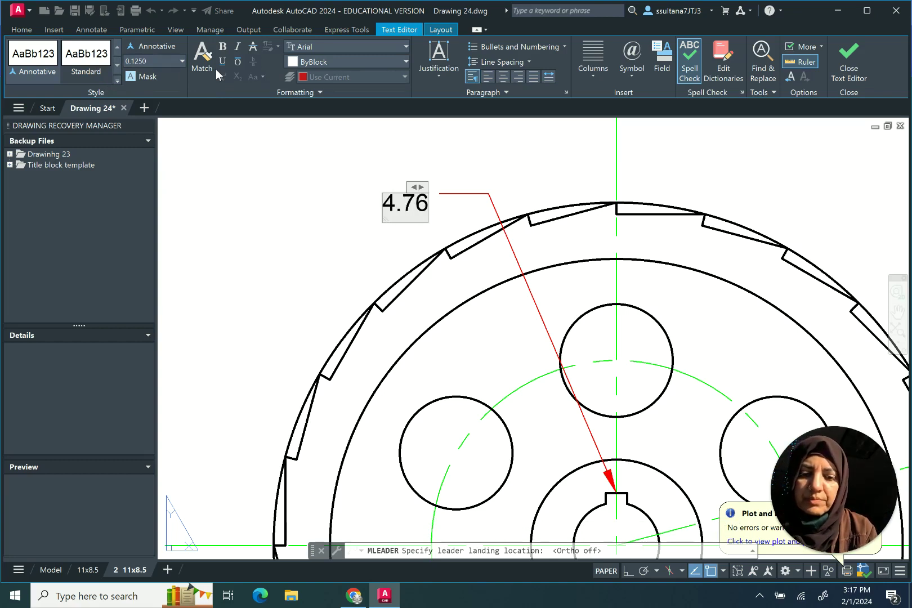
{"action": "type", "text": "x"}
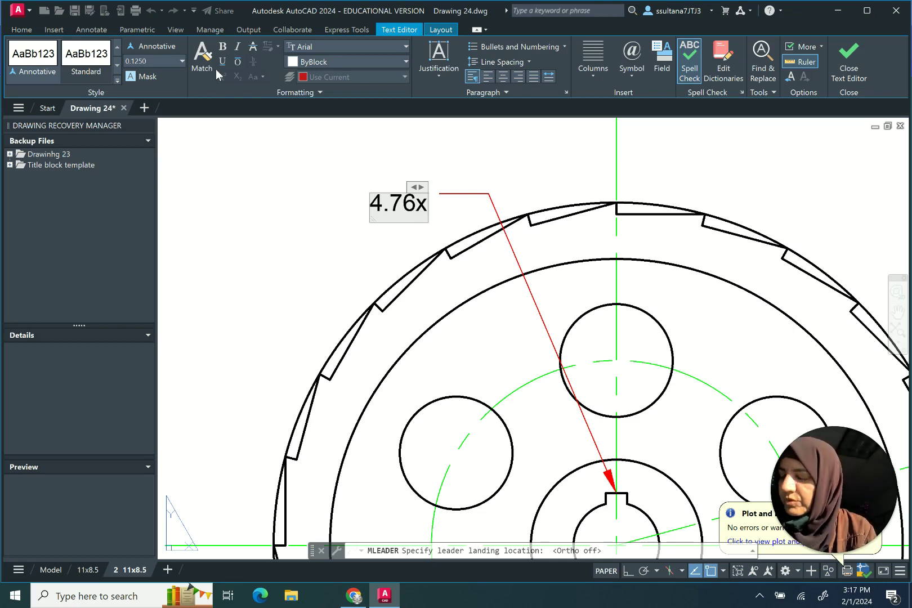
{"action": "type", "text": "2.38"}
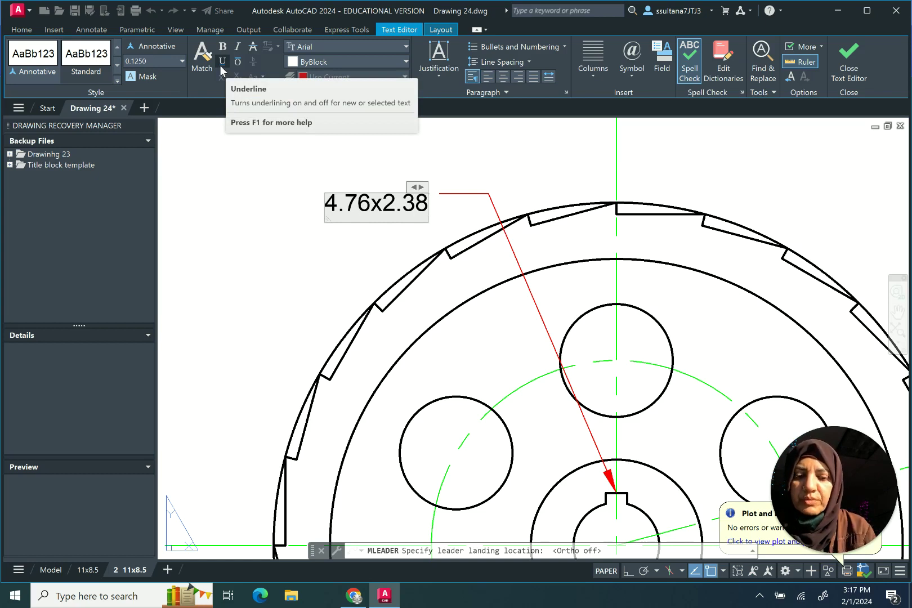
{"action": "type", "text": "KWY"}
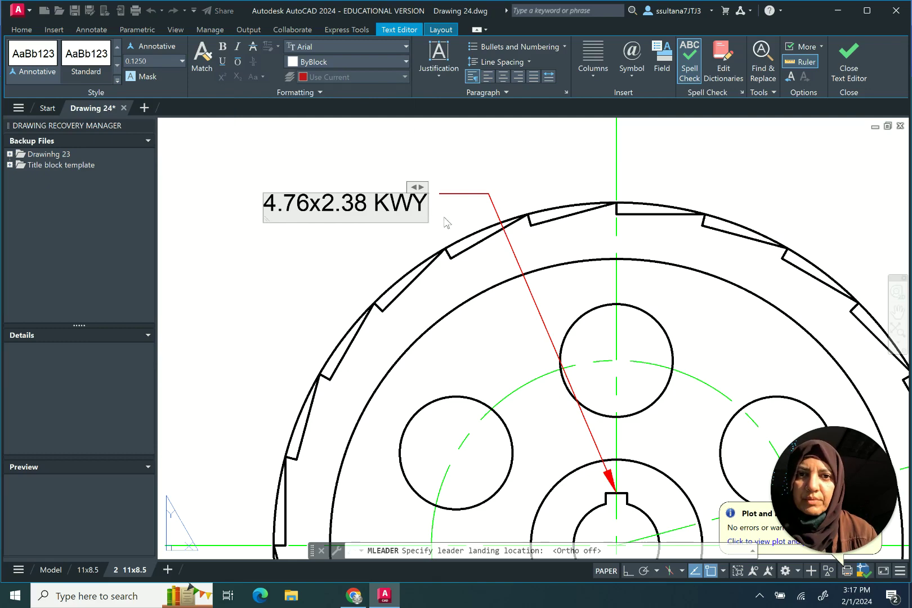
{"action": "left_click", "coordinate": [447, 222]}
- Select the keyway leader to check it, then cancel the repeated leader command
{"action": "scroll", "coordinate": [305, 198], "scroll_direction": "down", "scroll_amount": 4}
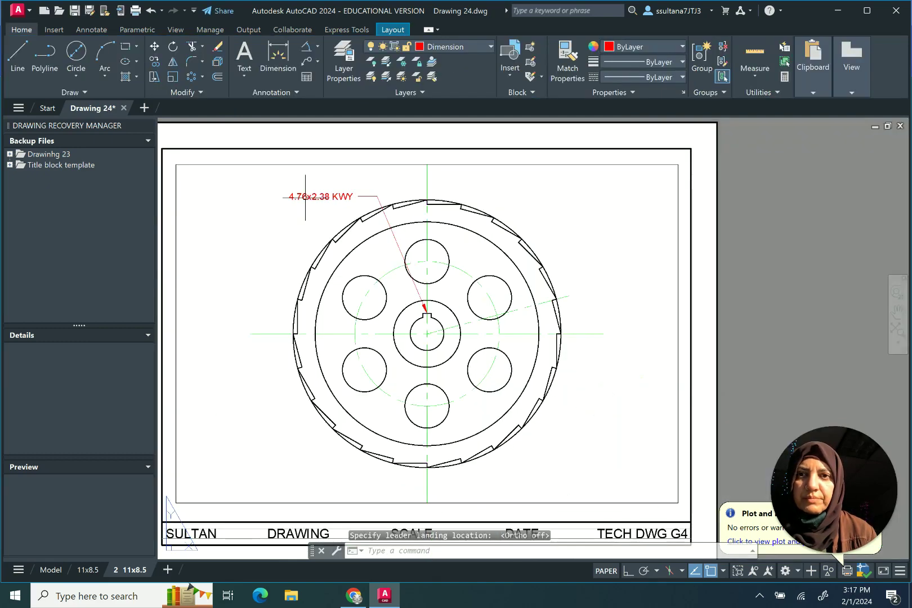
{"action": "left_click", "coordinate": [305, 197]}
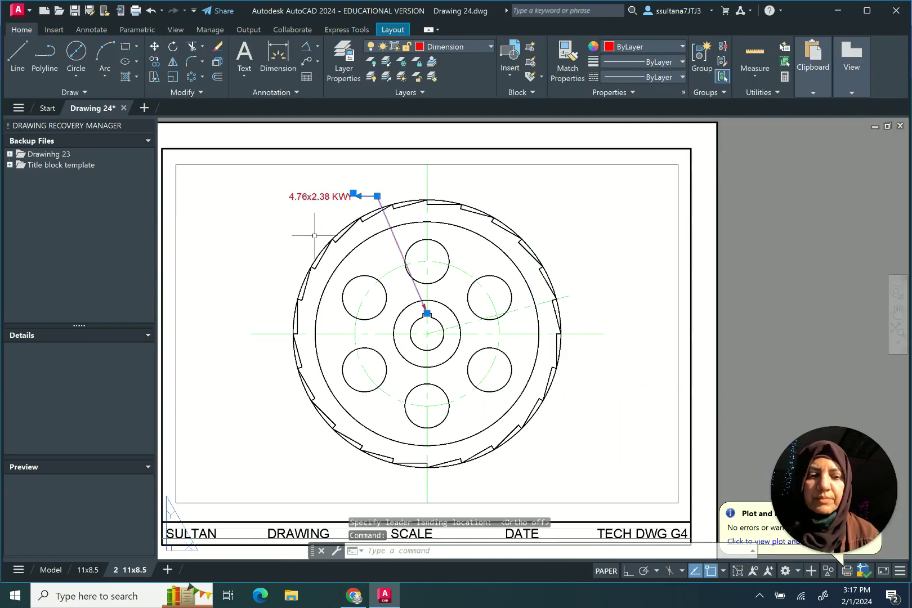
{"action": "key", "text": "Return"}
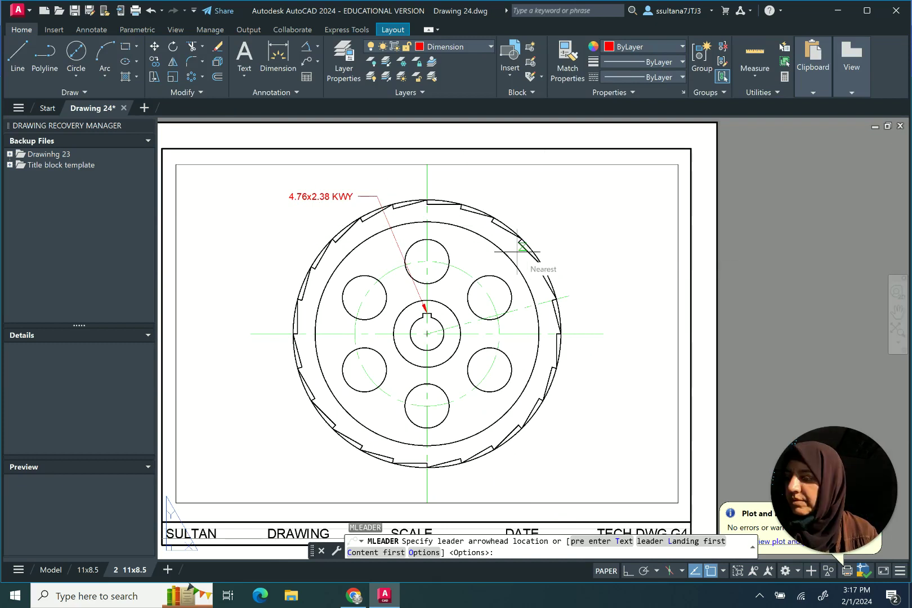
{"action": "key", "text": "Escape"}
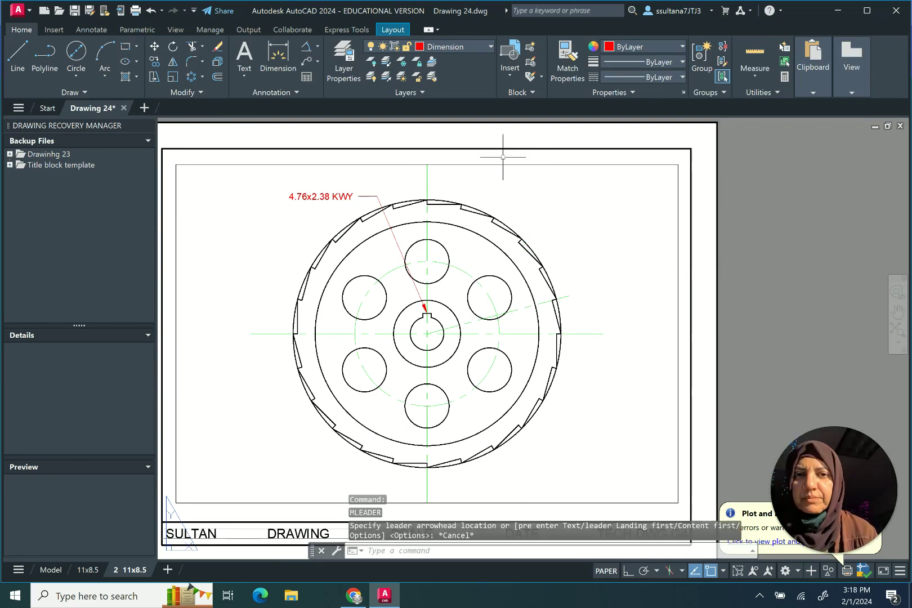
- Add diameter dimensions Ø19, Ø38 and Ø82 to the bore, hub and bolt circle, stacked upper right
{"action": "left_click", "coordinate": [317, 48]}
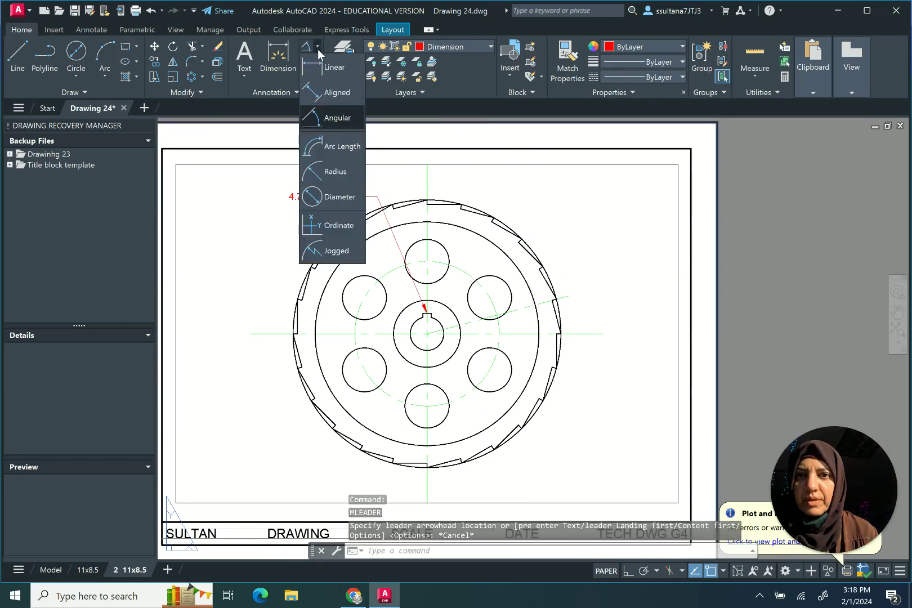
{"action": "left_click", "coordinate": [333, 195]}
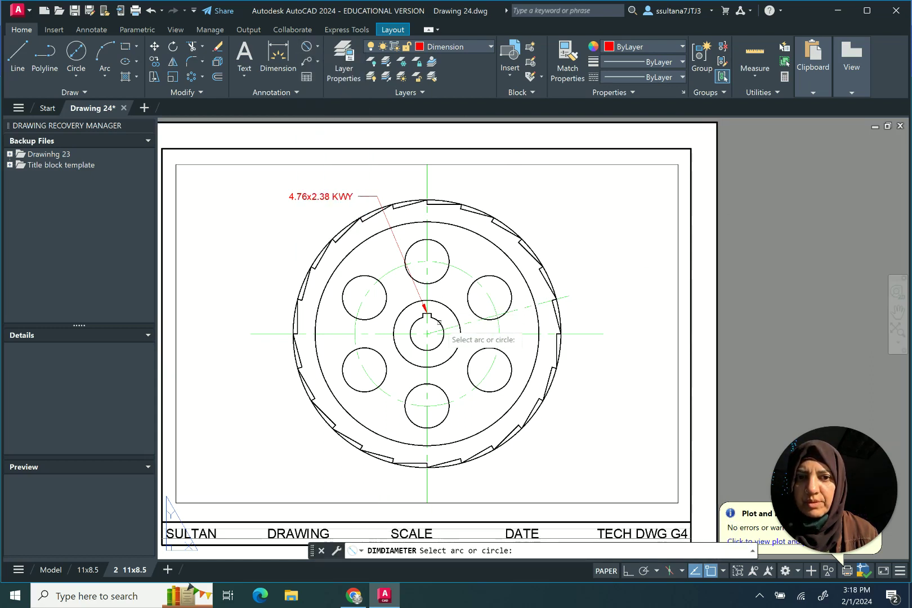
{"action": "left_click", "coordinate": [439, 322]}
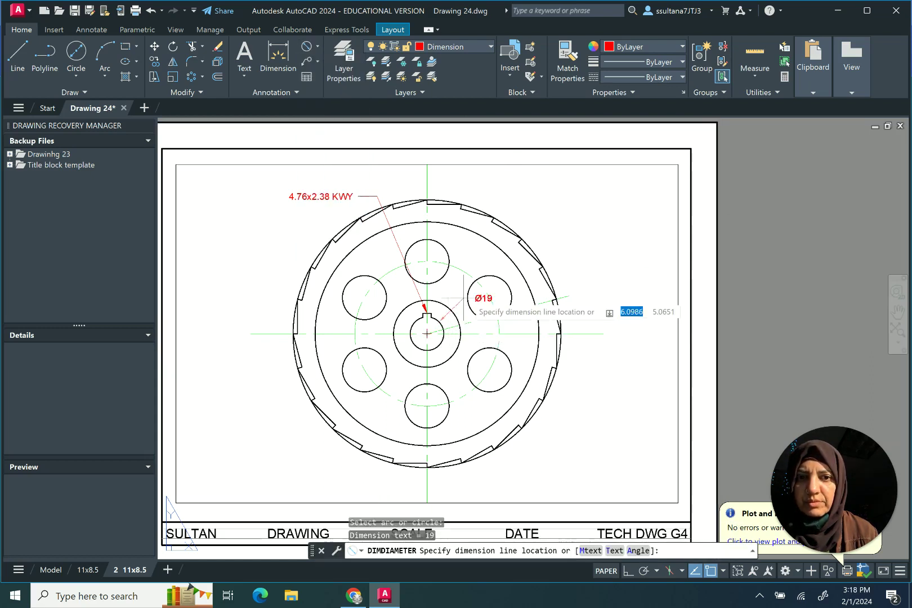
{"action": "left_click", "coordinate": [516, 217]}
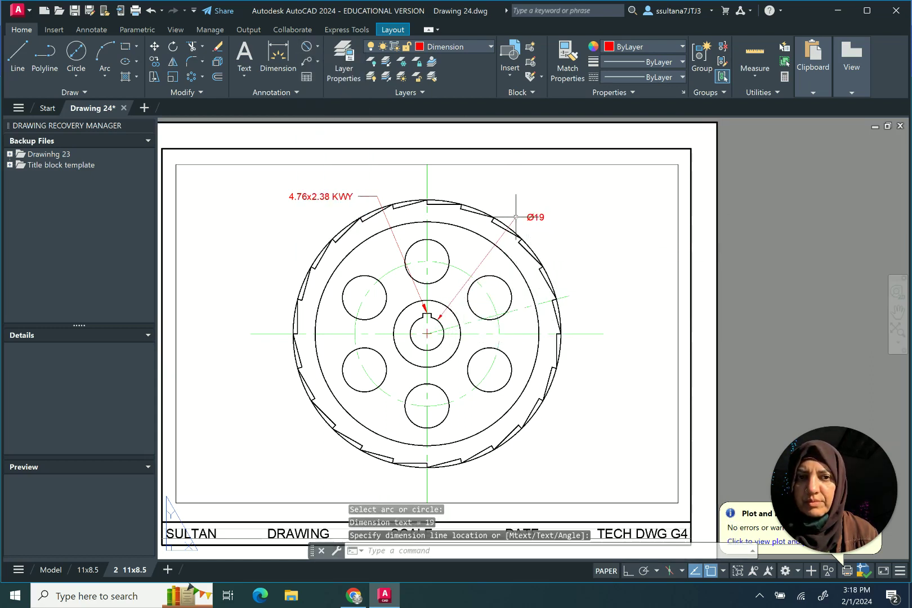
{"action": "left_click", "coordinate": [309, 51]}
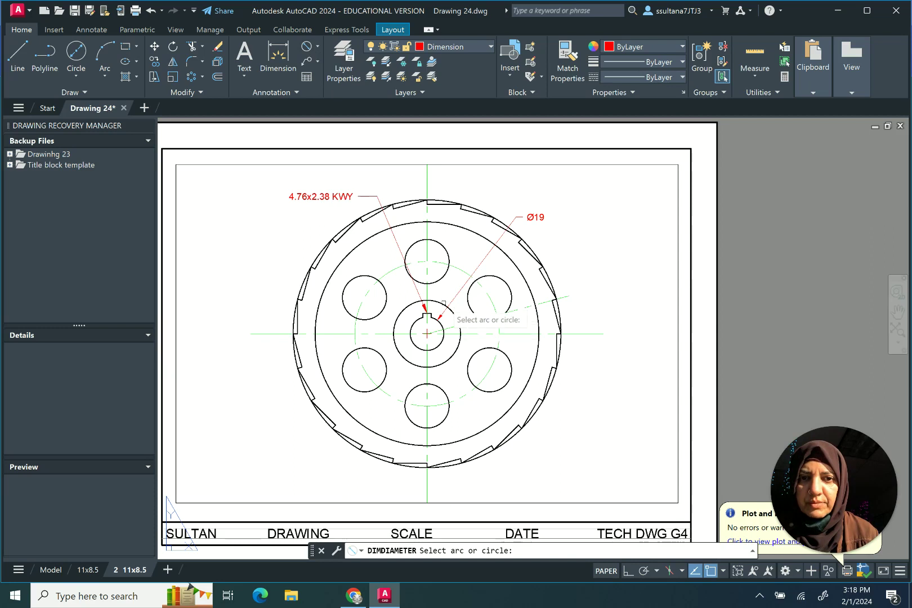
{"action": "left_click", "coordinate": [445, 301]}
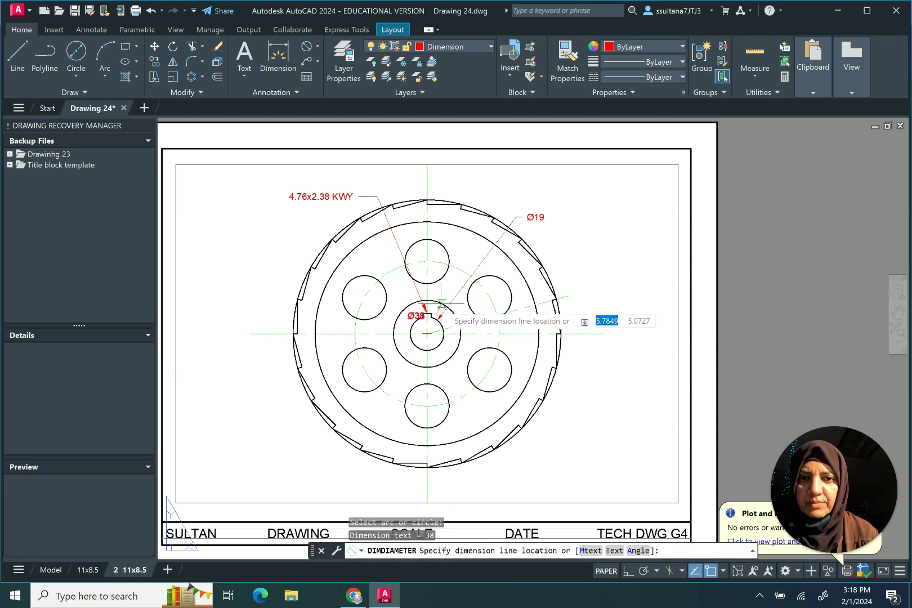
{"action": "left_click", "coordinate": [513, 194]}
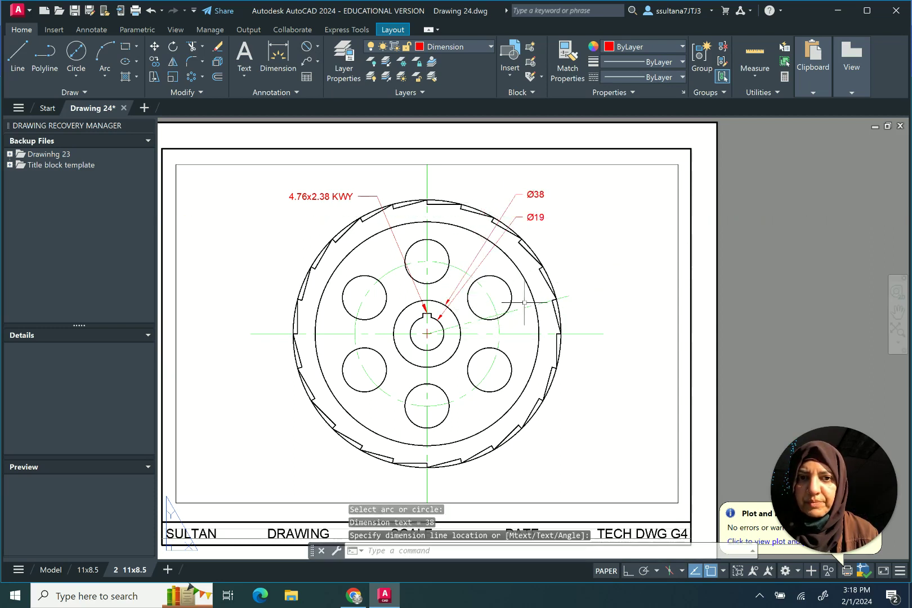
{"action": "left_click", "coordinate": [306, 46]}
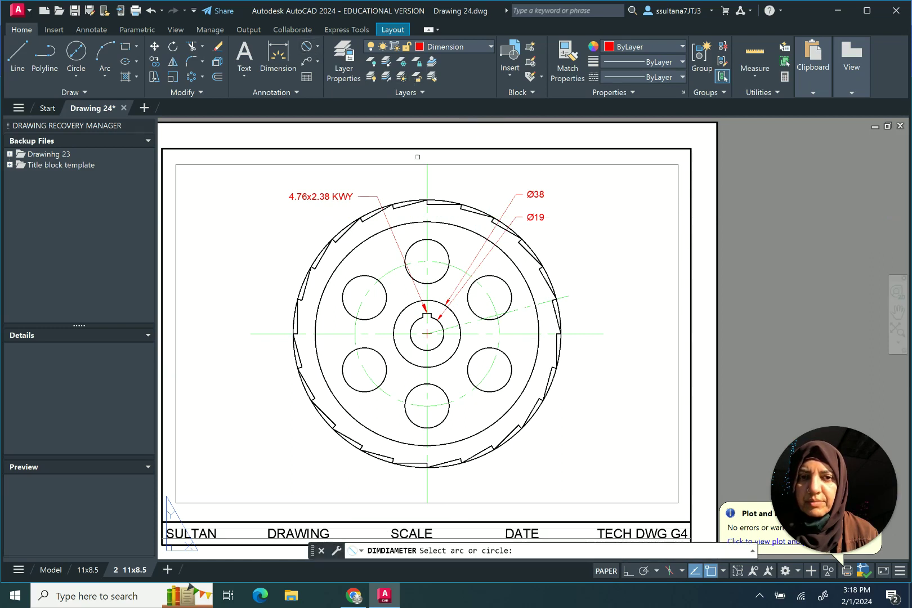
{"action": "left_click", "coordinate": [459, 270]}
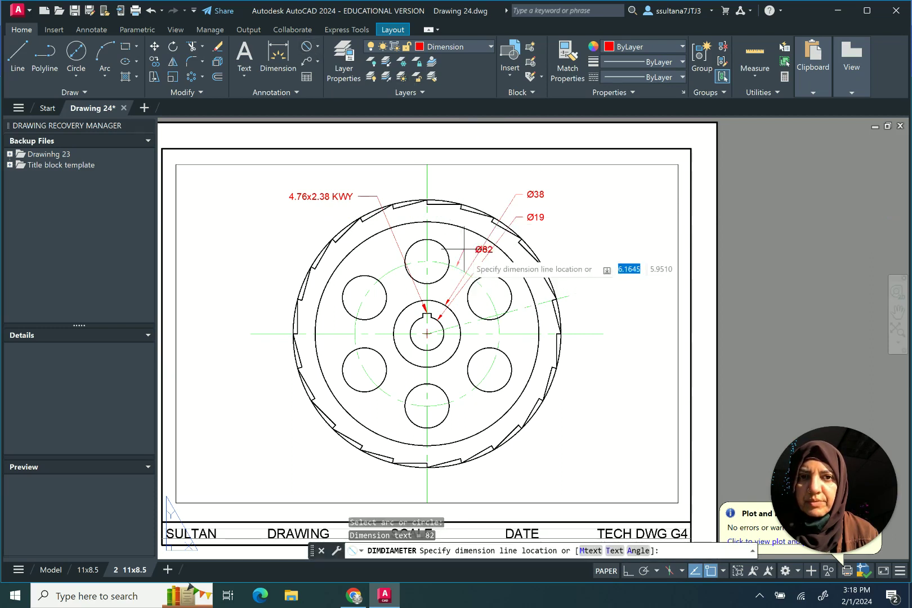
{"action": "left_click", "coordinate": [517, 173]}
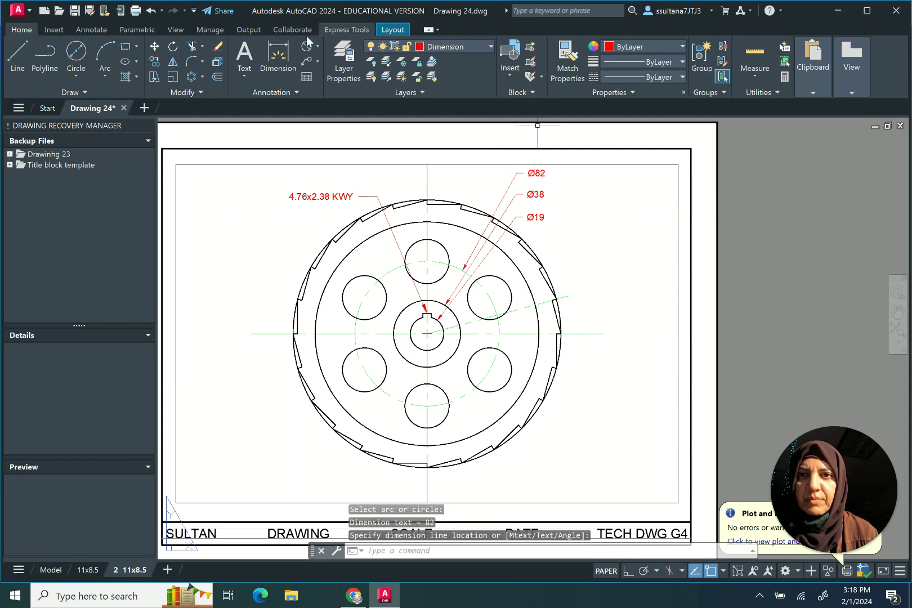
- Add diameter dimensions Ø127 and Ø152 to the inner and outer rim circles at lower right
{"action": "left_click", "coordinate": [307, 46]}
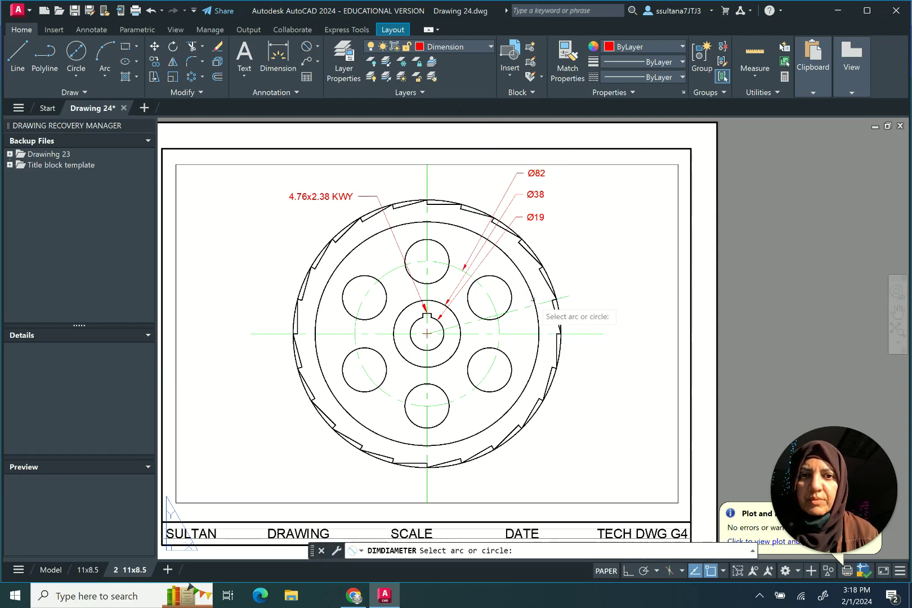
{"action": "left_click", "coordinate": [531, 373]}
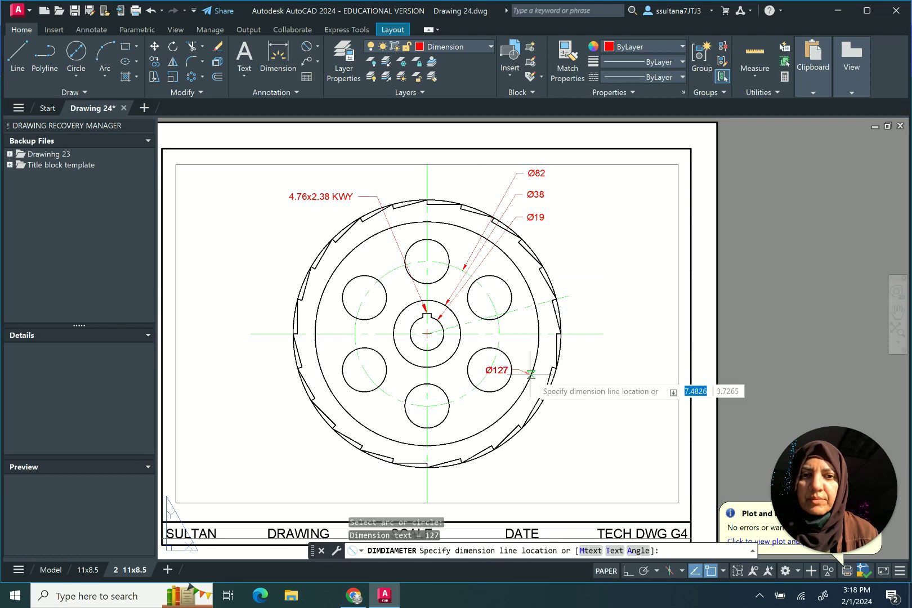
{"action": "left_click", "coordinate": [556, 433]}
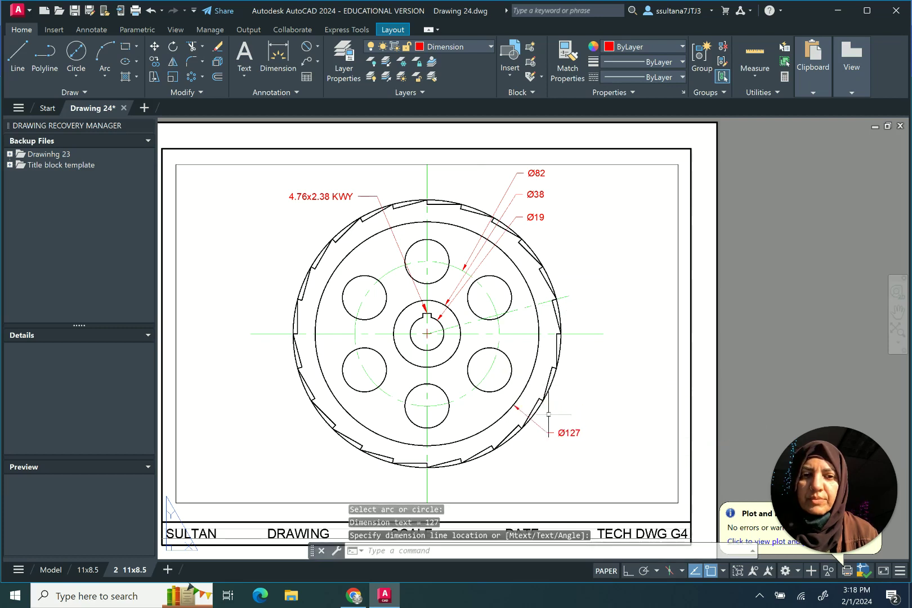
{"action": "left_click", "coordinate": [308, 48]}
{"action": "left_click", "coordinate": [539, 415]}
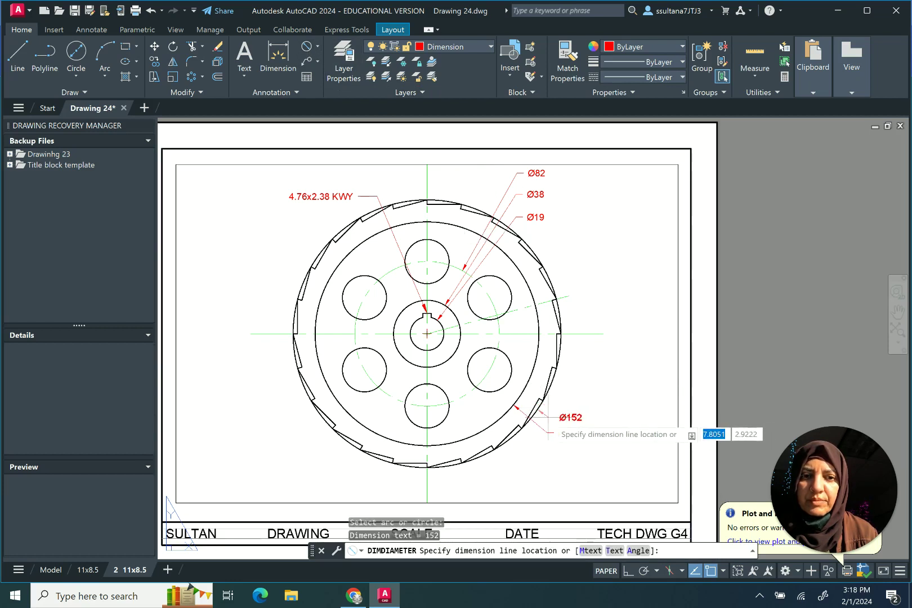
{"action": "left_click", "coordinate": [552, 417]}
{"action": "scroll", "coordinate": [587, 443], "scroll_direction": "up", "scroll_amount": 2}
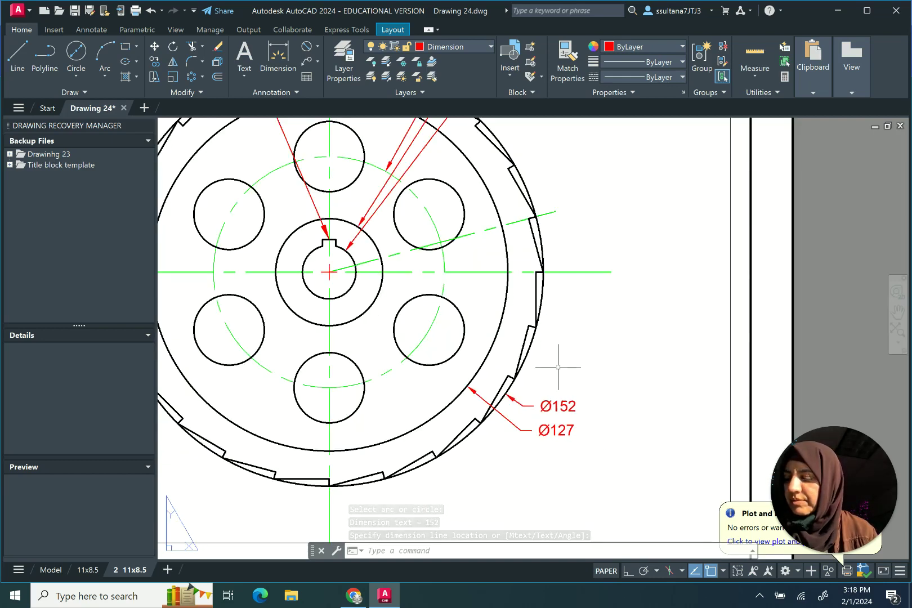
- Add a 15° angular dimension between the angled and horizontal centre lines
{"action": "left_click", "coordinate": [317, 46]}
{"action": "left_click", "coordinate": [321, 118]}
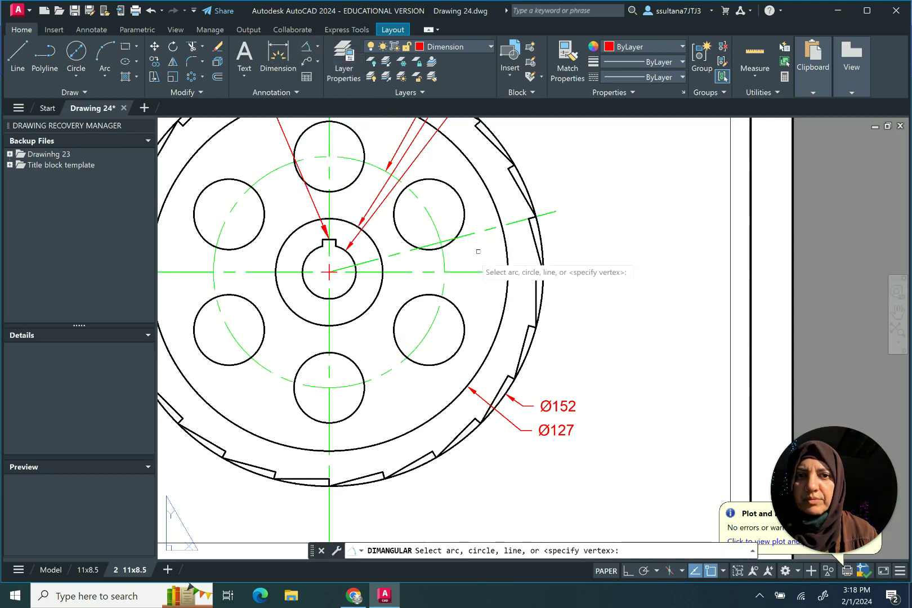
{"action": "left_click", "coordinate": [513, 223]}
{"action": "left_click", "coordinate": [518, 272]}
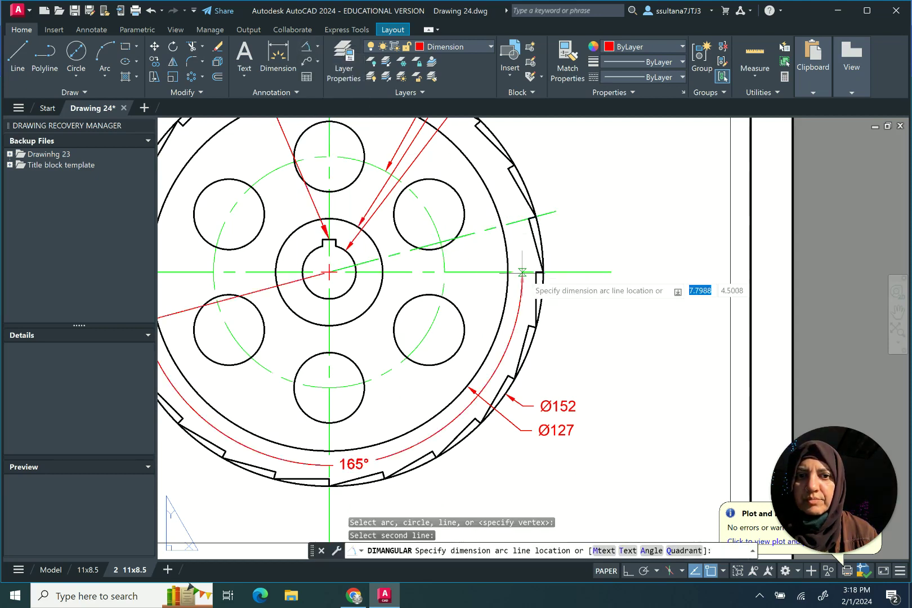
{"action": "left_click", "coordinate": [585, 248]}
{"action": "scroll", "coordinate": [565, 238], "scroll_direction": "up", "scroll_amount": 2}
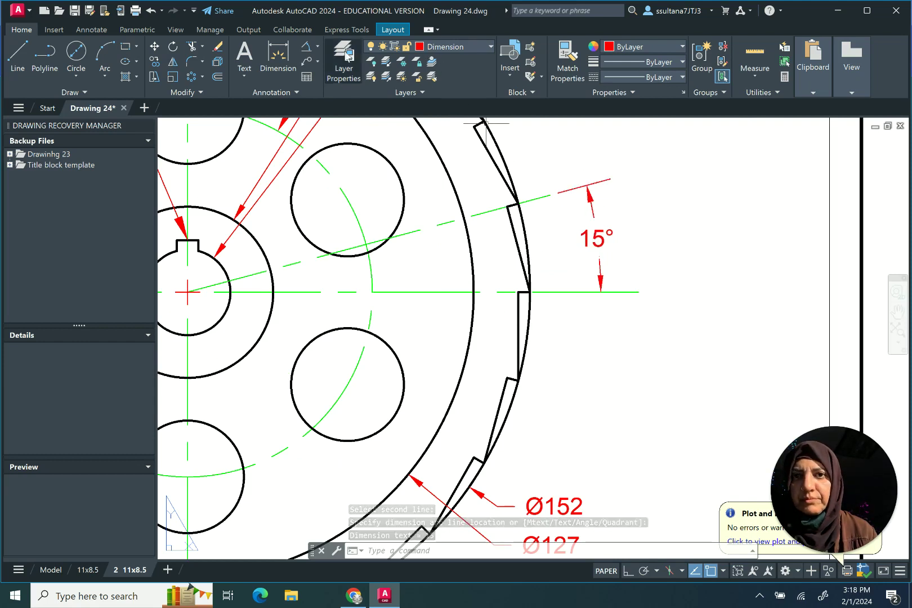
- Add a 90° angular dimension placed beside the 15° angle
{"action": "left_click", "coordinate": [308, 48]}
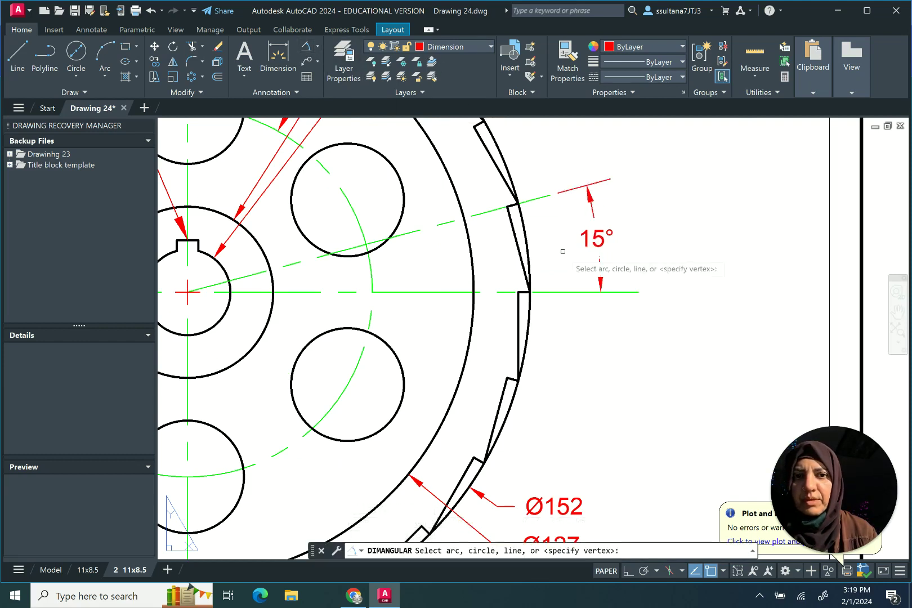
{"action": "left_click", "coordinate": [529, 229]}
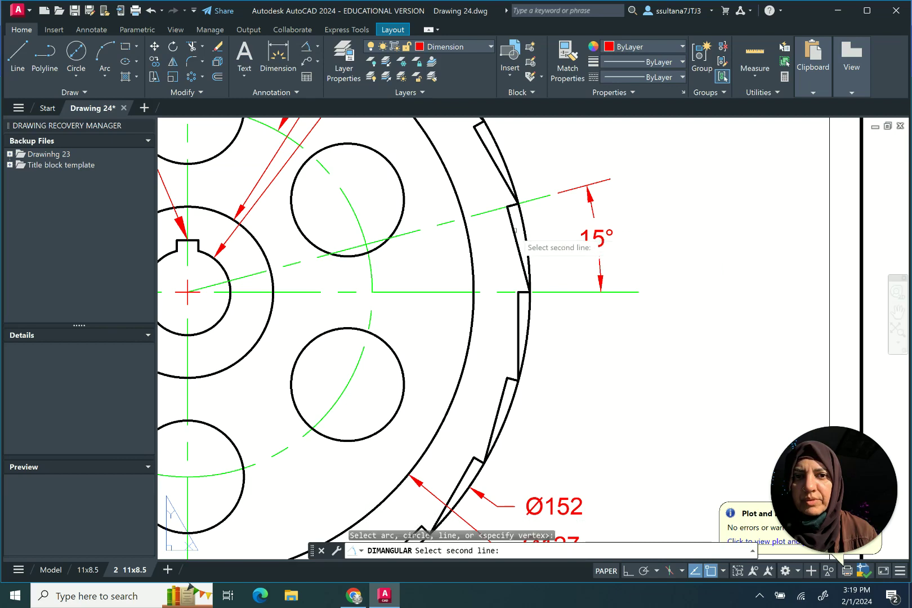
{"action": "left_click", "coordinate": [537, 200]}
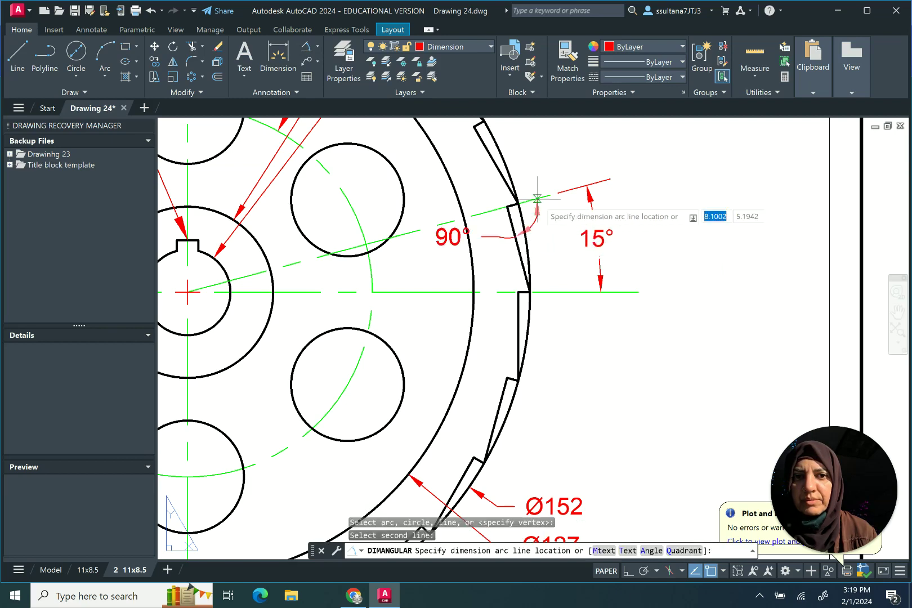
{"action": "left_click", "coordinate": [562, 232]}
{"action": "scroll", "coordinate": [671, 279], "scroll_direction": "down", "scroll_amount": 4}
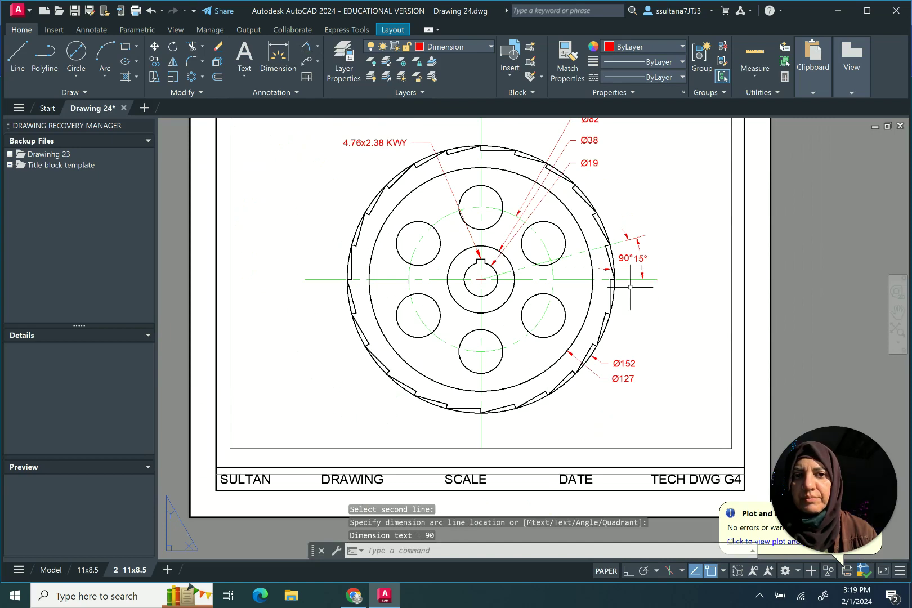
{"action": "scroll", "coordinate": [629, 288], "scroll_direction": "down", "scroll_amount": 2}
{"action": "scroll", "coordinate": [751, 353], "scroll_direction": "up", "scroll_amount": 2}
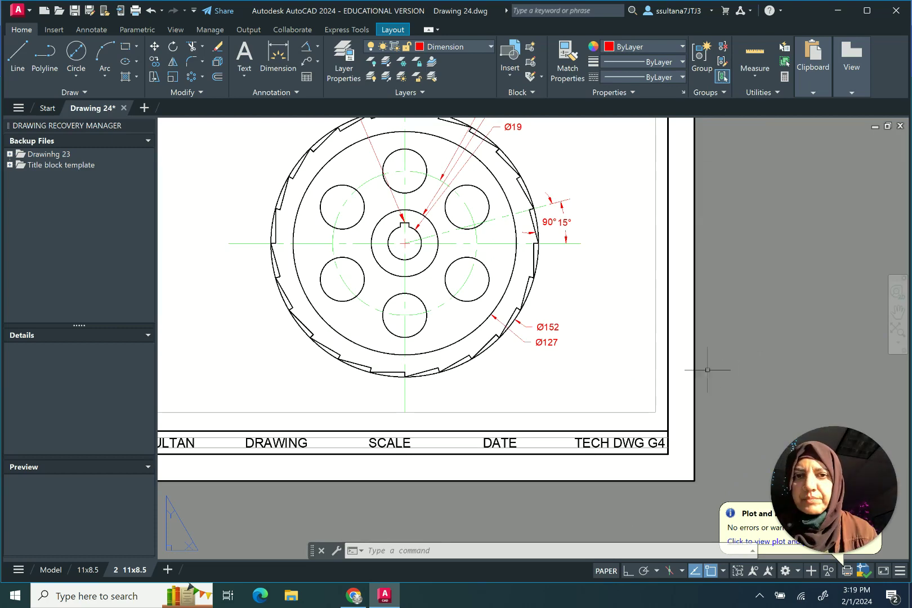
{"action": "scroll", "coordinate": [711, 376], "scroll_direction": "down", "scroll_amount": 2}
{"action": "scroll", "coordinate": [567, 237], "scroll_direction": "up", "scroll_amount": 2}
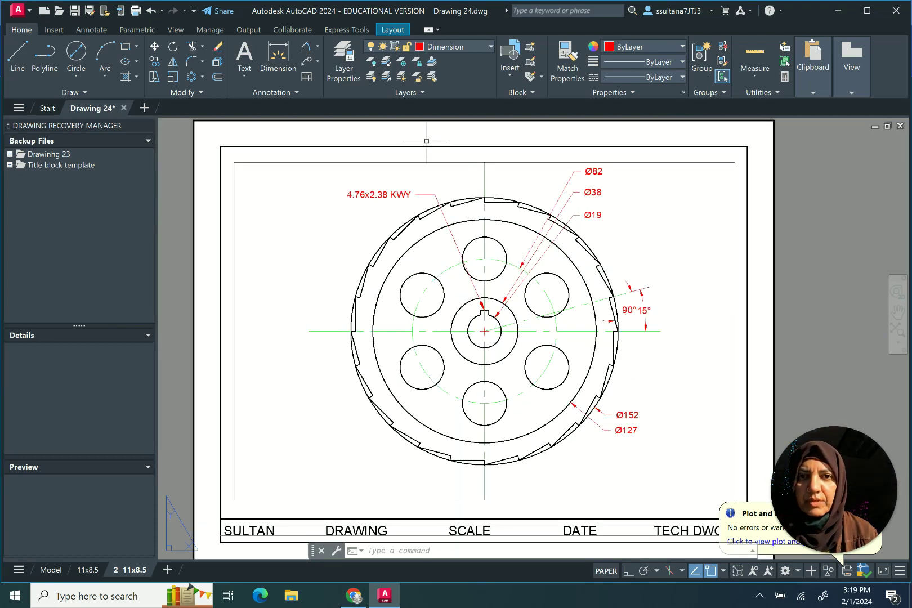
- Add a Ø25 diameter dimension to the lower-right bolt hole, placed just above the Ø152 label
{"action": "left_click", "coordinate": [317, 50]}
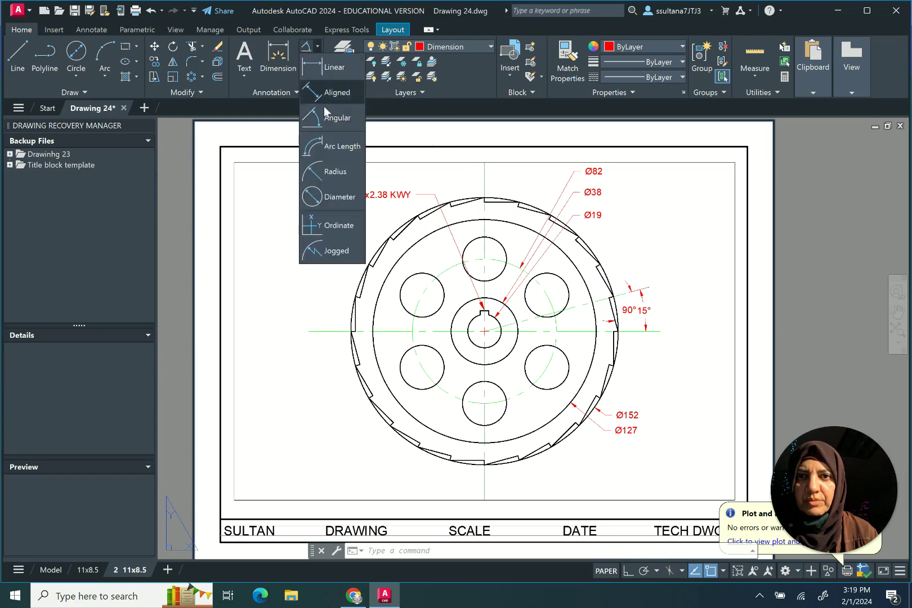
{"action": "left_click", "coordinate": [319, 198]}
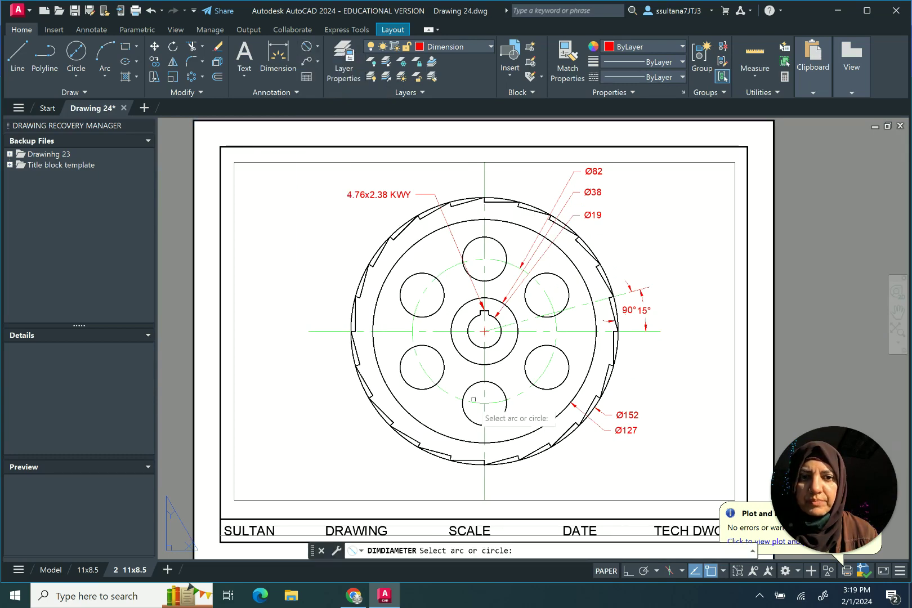
{"action": "left_click", "coordinate": [566, 379]}
{"action": "scroll", "coordinate": [608, 401], "scroll_direction": "up", "scroll_amount": 4}
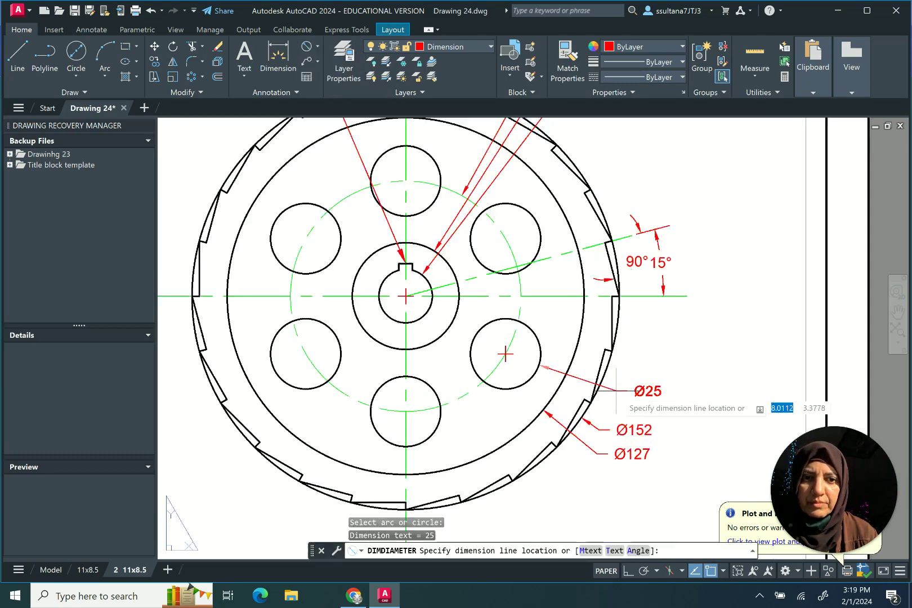
{"action": "left_click", "coordinate": [594, 415]}
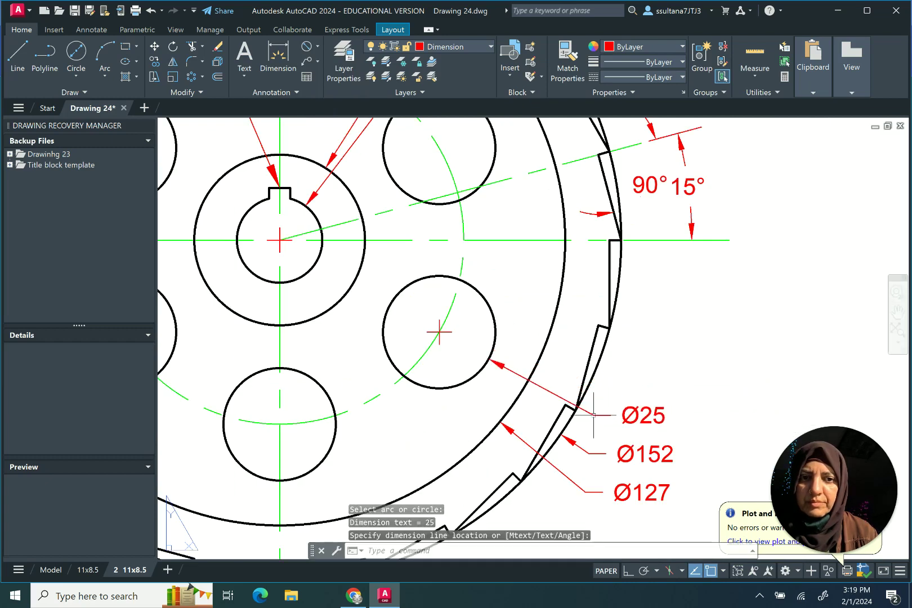
{"action": "scroll", "coordinate": [505, 357], "scroll_direction": "down", "scroll_amount": 2}
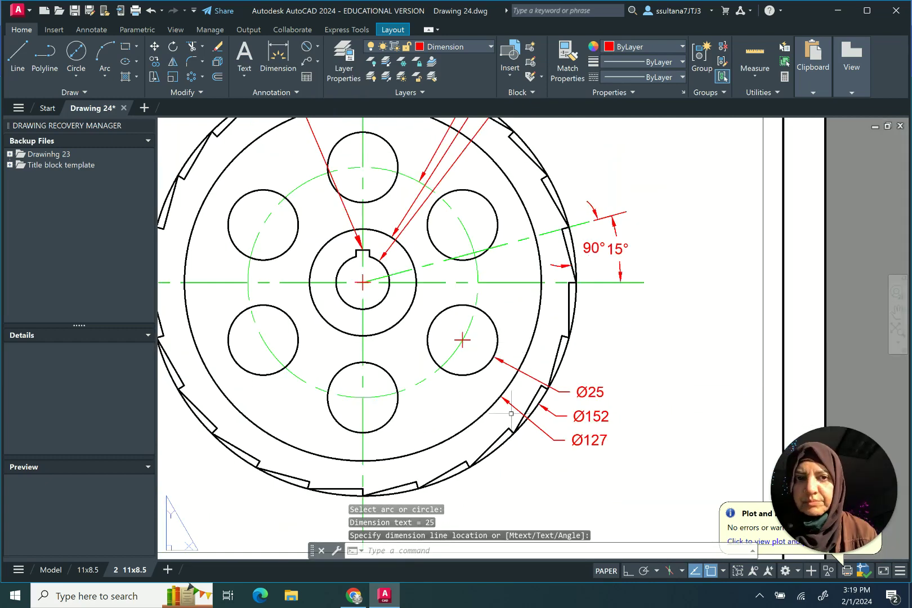
{"action": "scroll", "coordinate": [514, 415], "scroll_direction": "down", "scroll_amount": 4}
{"action": "scroll", "coordinate": [510, 318], "scroll_direction": "up", "scroll_amount": 2}
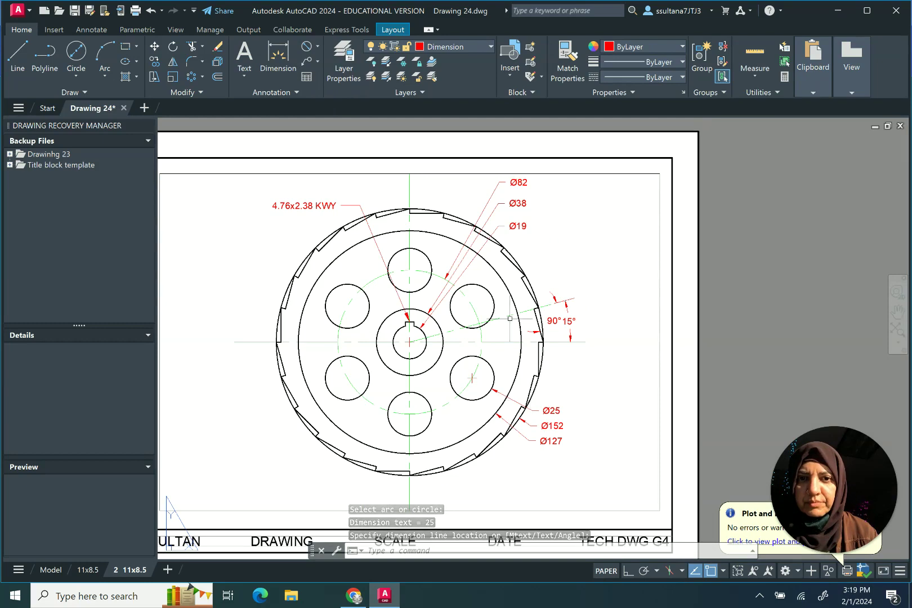
{"action": "scroll", "coordinate": [498, 248], "scroll_direction": "down", "scroll_amount": 2}
{"action": "scroll", "coordinate": [427, 461], "scroll_direction": "up", "scroll_amount": 2}
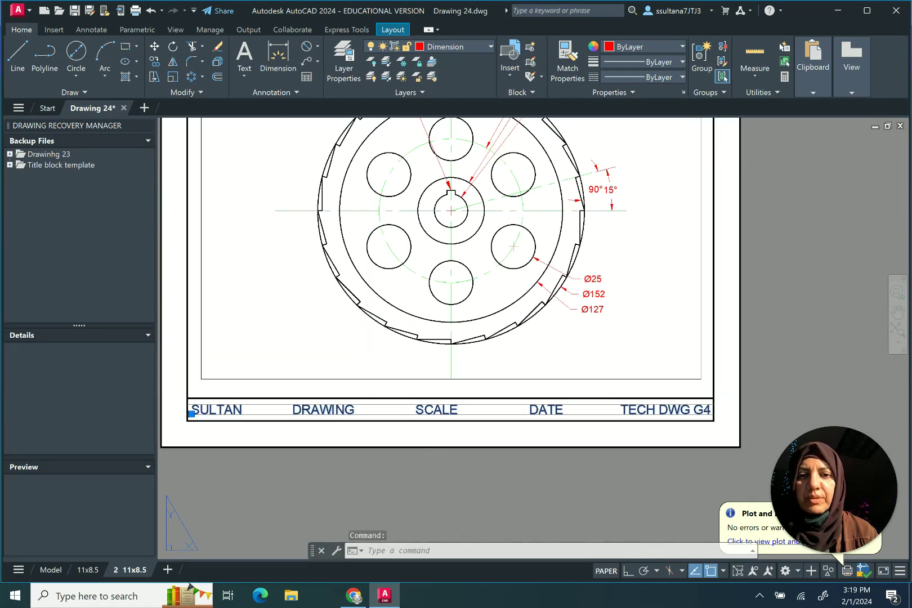
- In the title block, fill in DRAWING 24 and SCALE: 1:30, removing extra spaces
{"action": "double_click", "coordinate": [339, 410]}
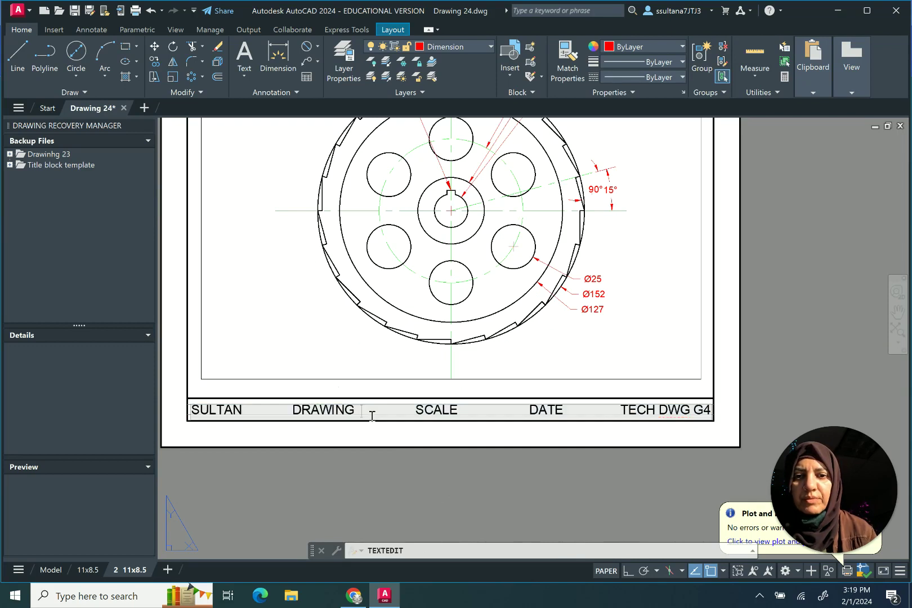
{"action": "key", "text": "BackSpace"}
{"action": "key", "text": "BackSpace"}
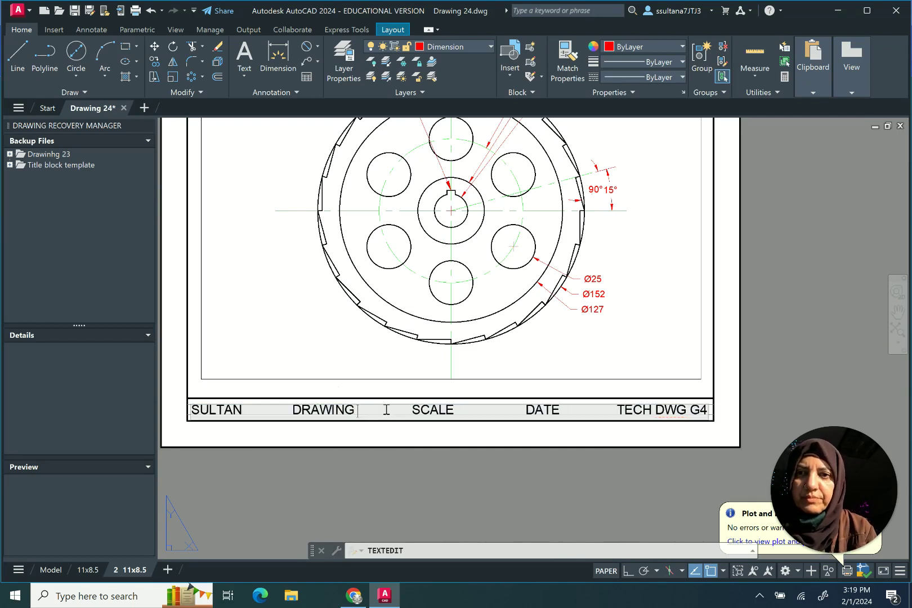
{"action": "type", "text": "24"}
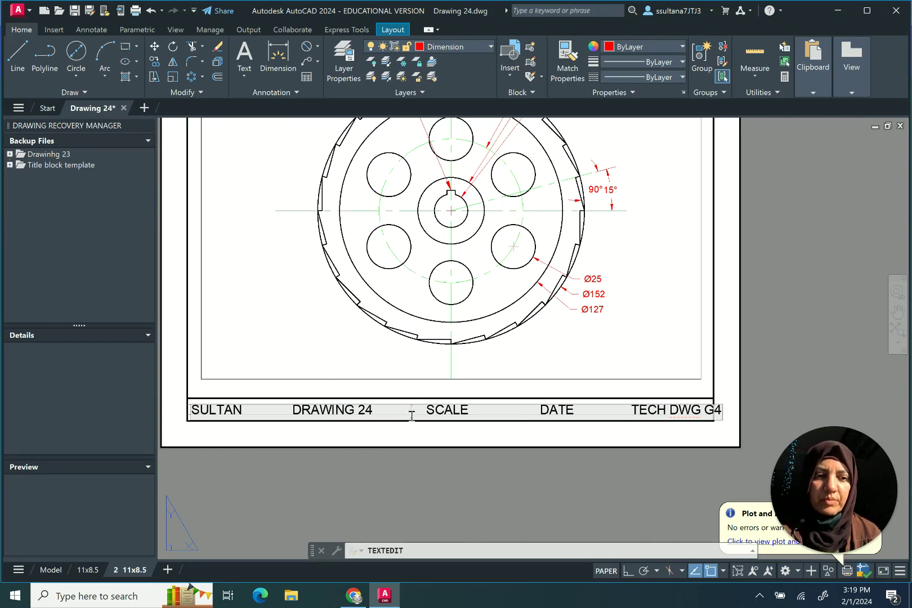
{"action": "key", "text": "BackSpace"}
{"action": "key", "text": "BackSpace"}
{"action": "key", "text": "BackSpace"}
{"action": "key", "text": "BackSpace"}
{"action": "key", "text": "BackSpace"}
{"action": "key", "text": "BackSpace"}
{"action": "key", "text": "BackSpace"}
{"action": "key", "text": "BackSpace"}
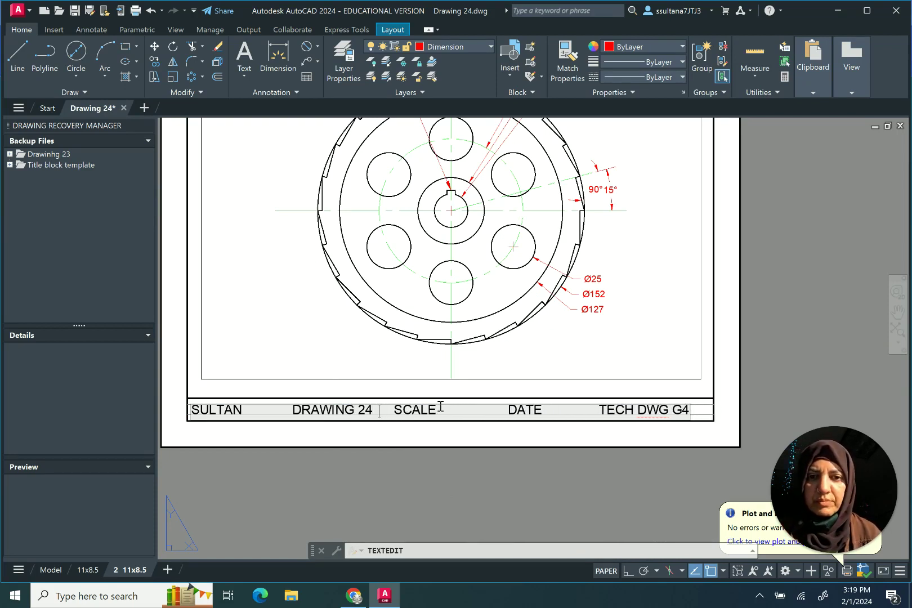
{"action": "type", "text": ":"}
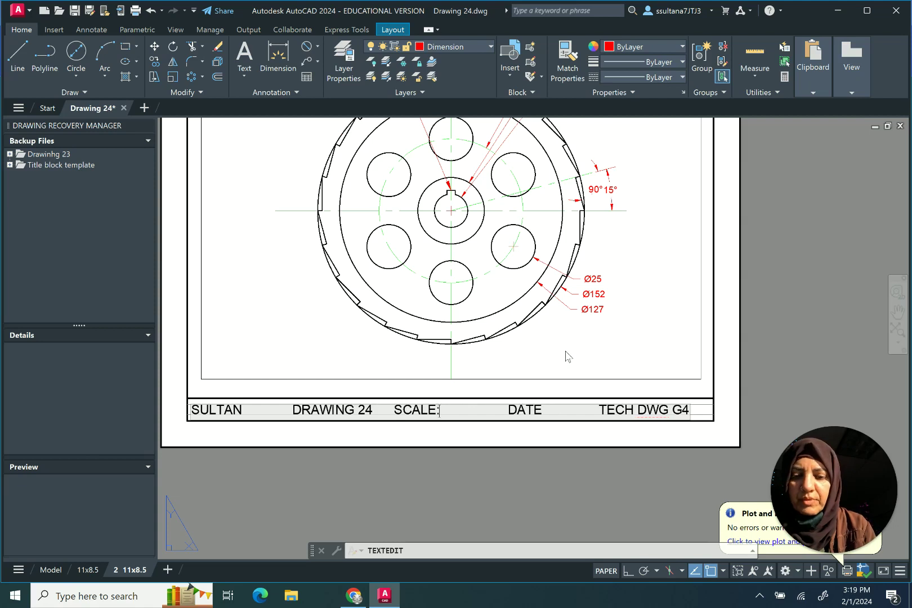
{"action": "type", "text": " 1:30"}
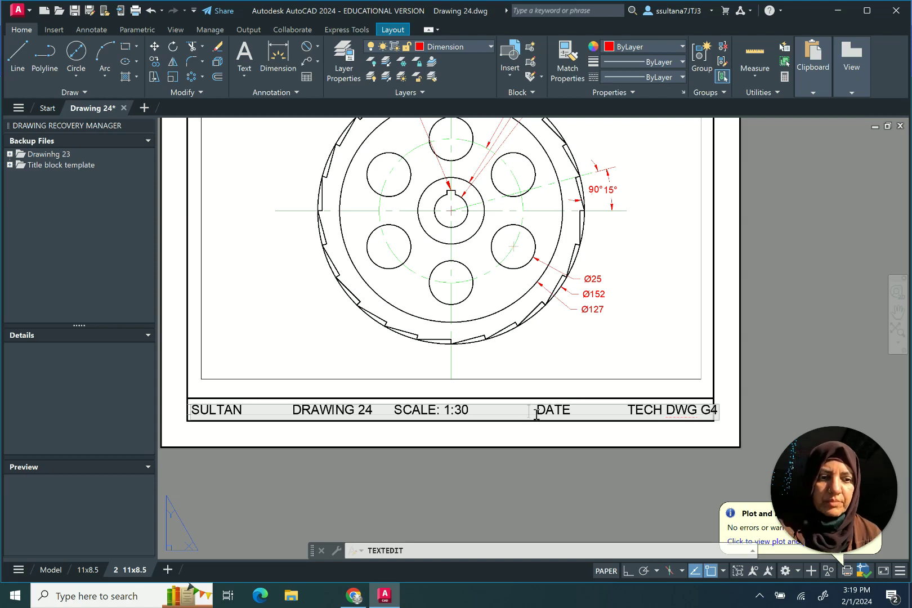
- Fill in DATE : 2.1.2024 in the title block, closing up the spaces around it
{"action": "key", "text": "BackSpace"}
{"action": "key", "text": "BackSpace"}
{"action": "key", "text": "BackSpace"}
{"action": "key", "text": "BackSpace"}
{"action": "key", "text": "BackSpace"}
{"action": "key", "text": "BackSpace"}
{"action": "key", "text": "BackSpace"}
{"action": "key", "text": "BackSpace"}
{"action": "key", "text": "BackSpace"}
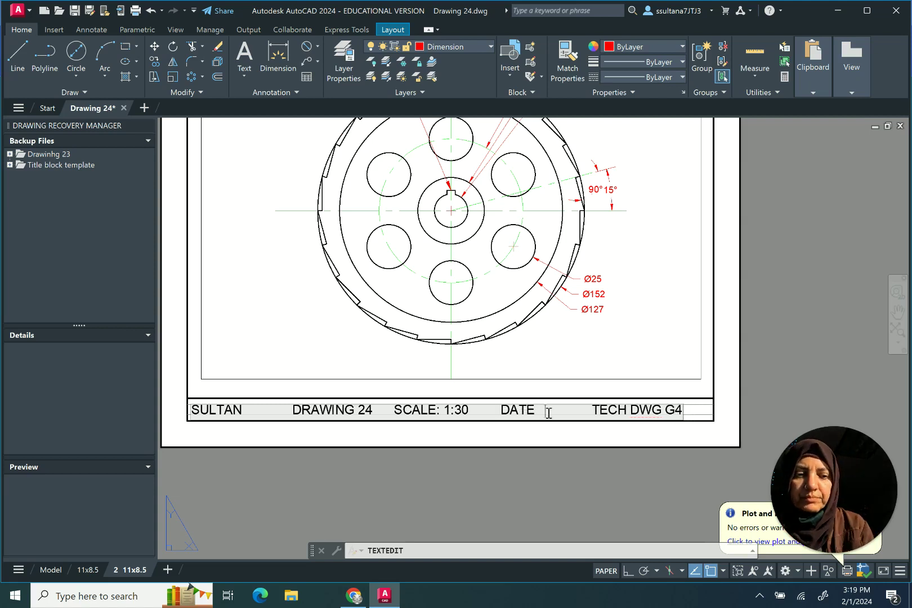
{"action": "key", "text": "BackSpace"}
{"action": "key", "text": "BackSpace"}
{"action": "type", "text": ": "}
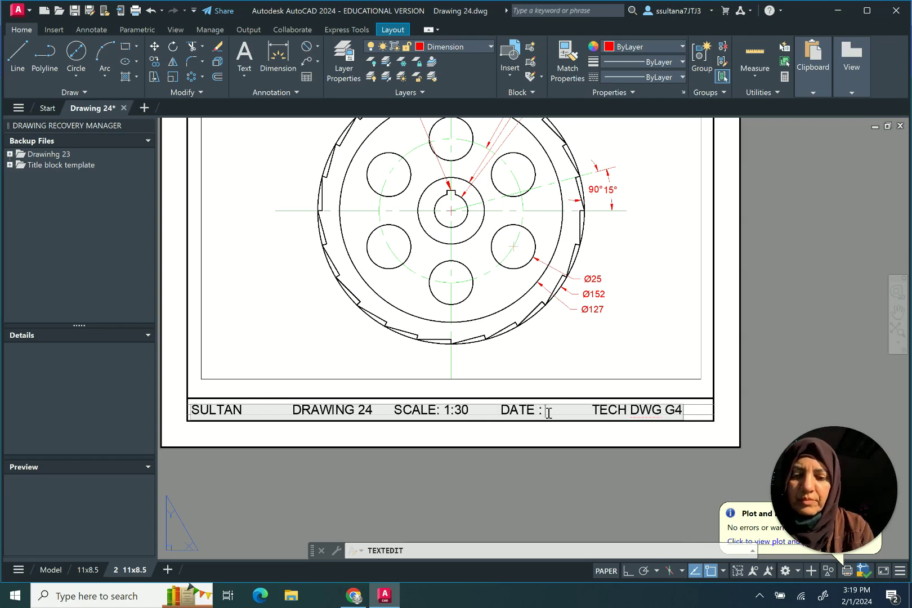
{"action": "type", "text": "2"}
{"action": "key", "text": "BackSpace"}
{"action": "type", "text": "2.1.20"}
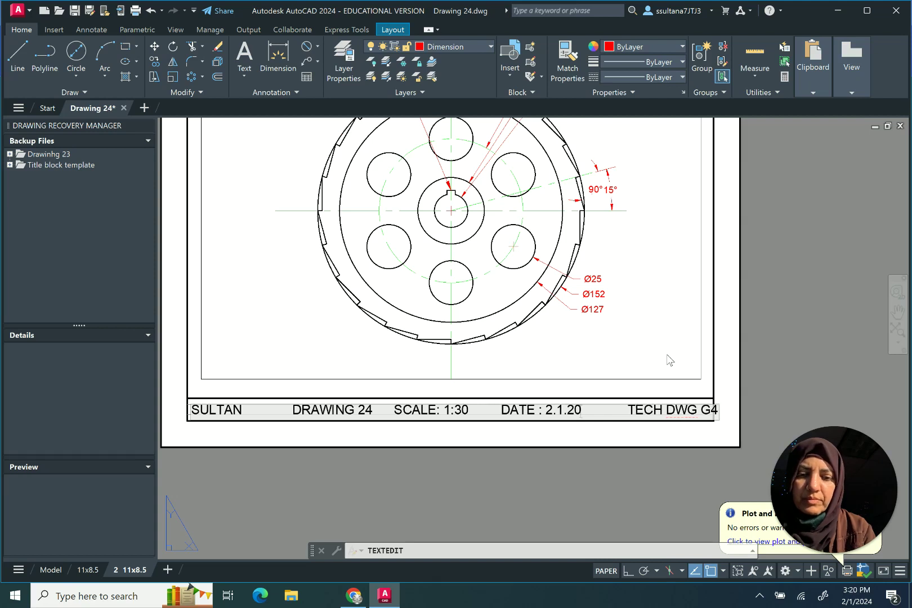
{"action": "type", "text": "24"}
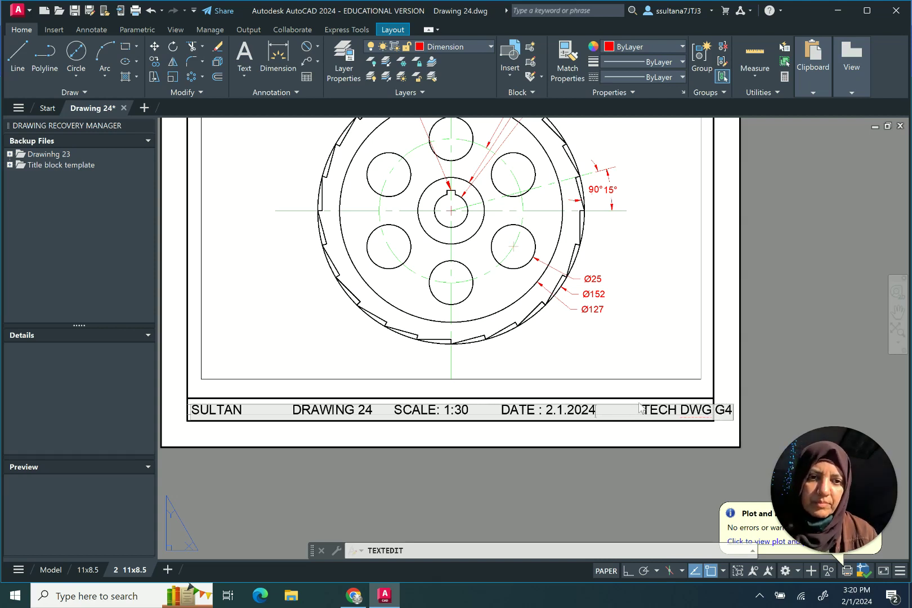
{"action": "key", "text": "Return"}
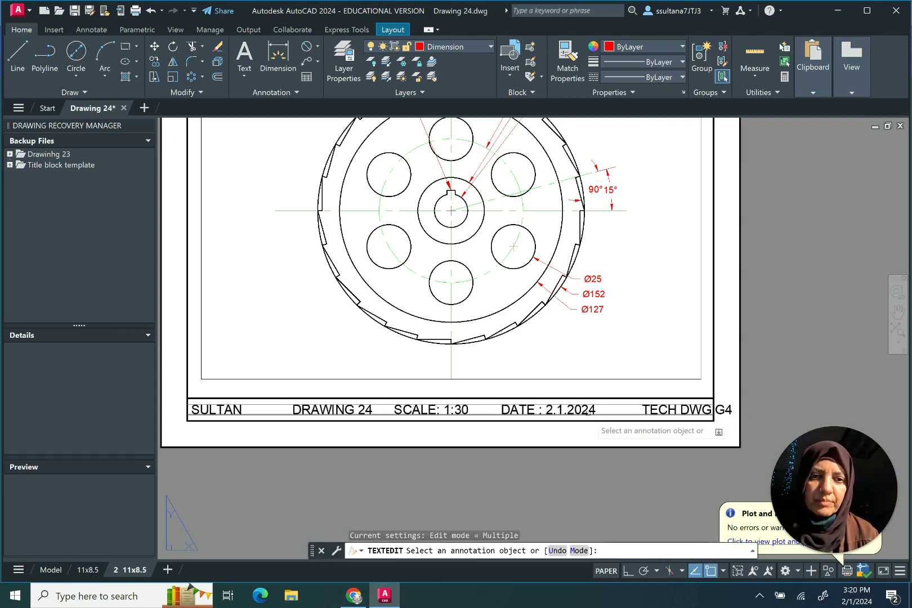
- Close up the spaces before TECH DWG G4 and end the title-block text editing
{"action": "left_click", "coordinate": [614, 414]}
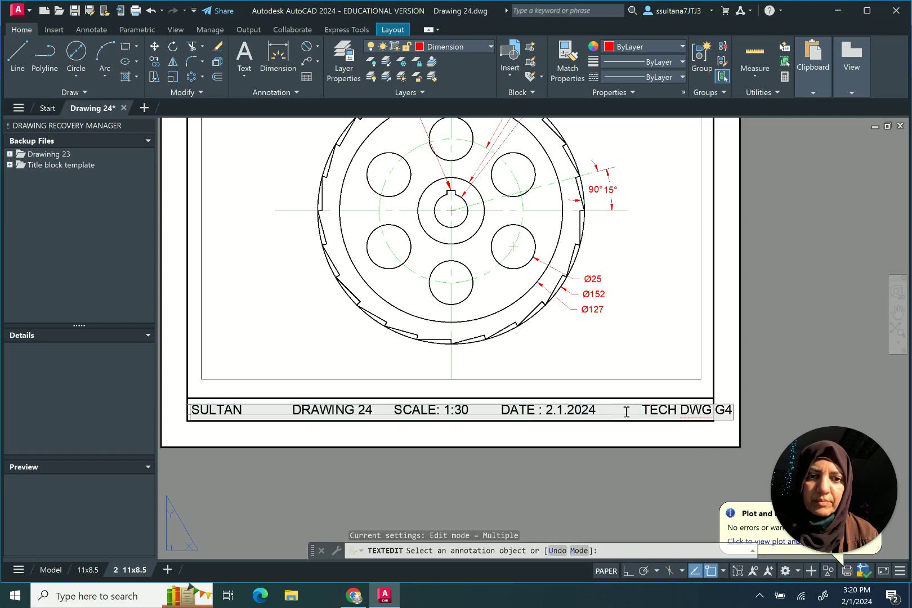
{"action": "key", "text": "BackSpace"}
{"action": "key", "text": "BackSpace"}
{"action": "key", "text": "BackSpace"}
{"action": "key", "text": "BackSpace"}
{"action": "key", "text": "BackSpace"}
{"action": "key", "text": "BackSpace"}
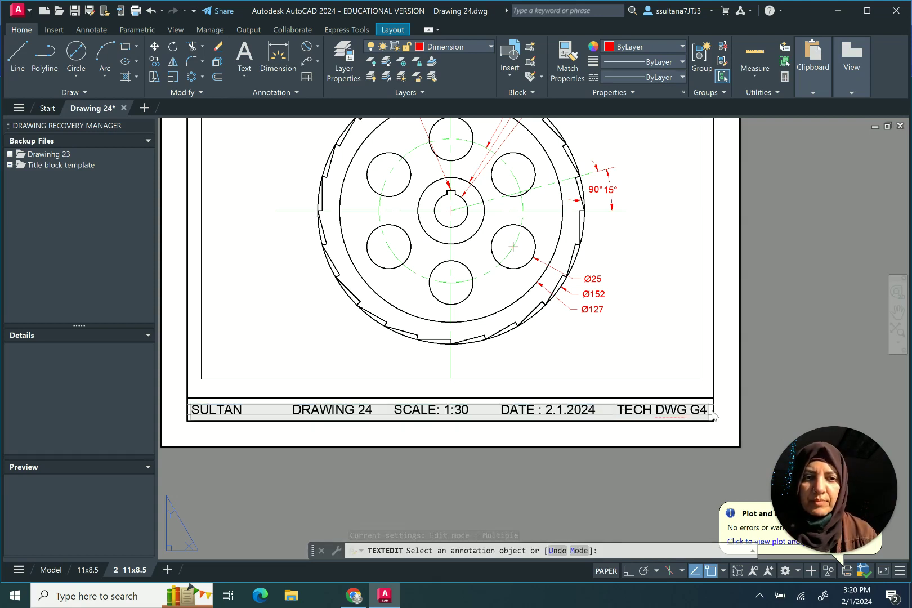
{"action": "left_click", "coordinate": [714, 416]}
{"action": "right_click", "coordinate": [734, 418]}
{"action": "left_click", "coordinate": [755, 426]}
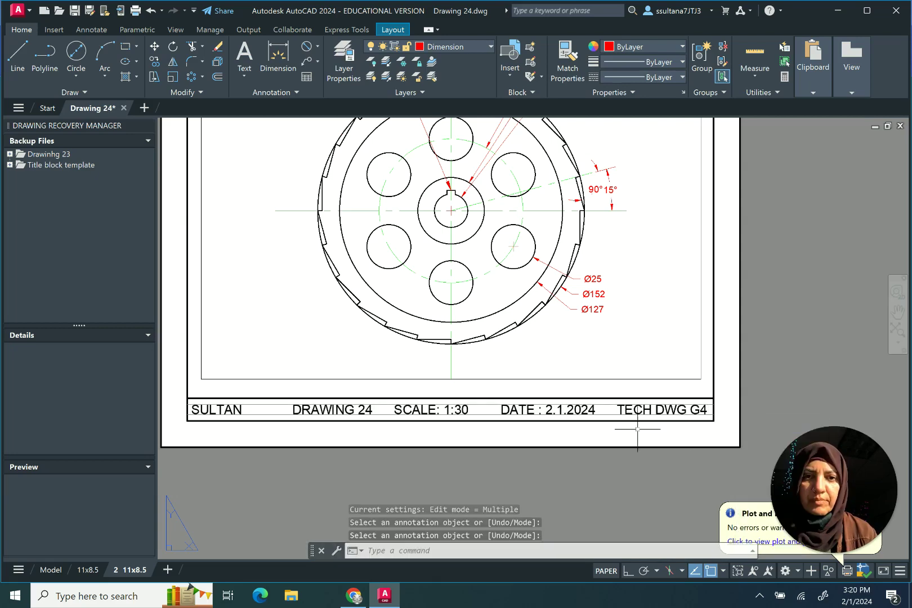
{"action": "scroll", "coordinate": [636, 429], "scroll_direction": "down", "scroll_amount": 2}
{"action": "scroll", "coordinate": [775, 372], "scroll_direction": "up", "scroll_amount": 2}
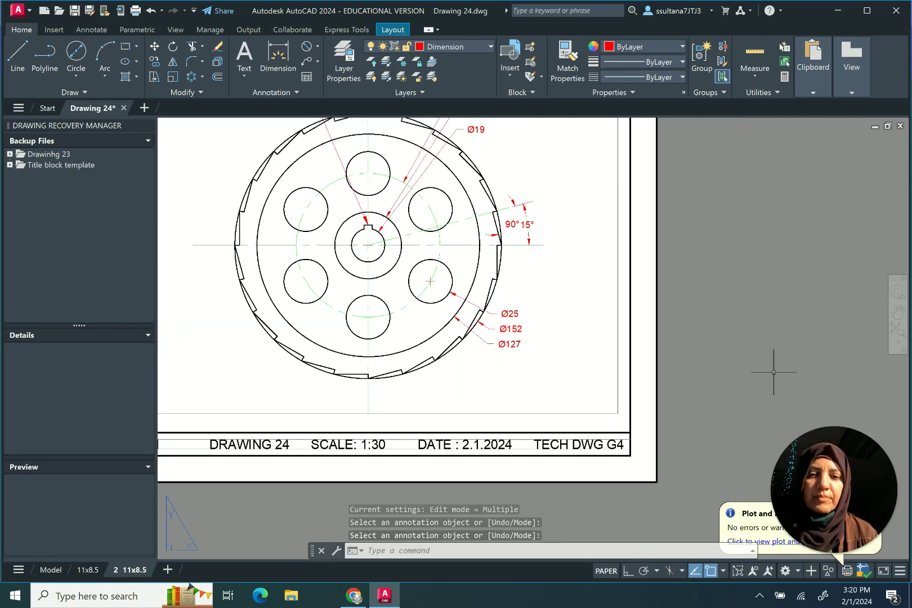
{"action": "scroll", "coordinate": [773, 372], "scroll_direction": "down", "scroll_amount": 2}
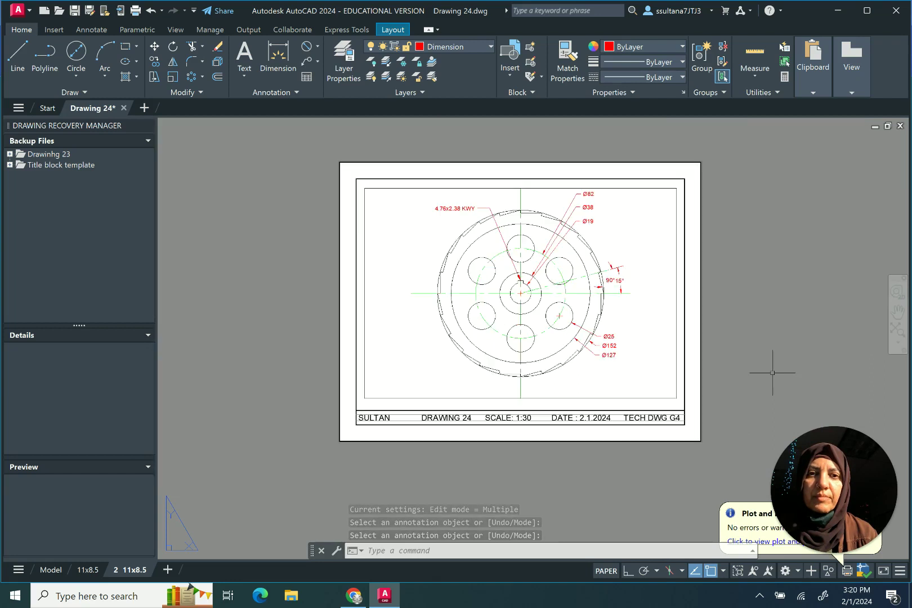